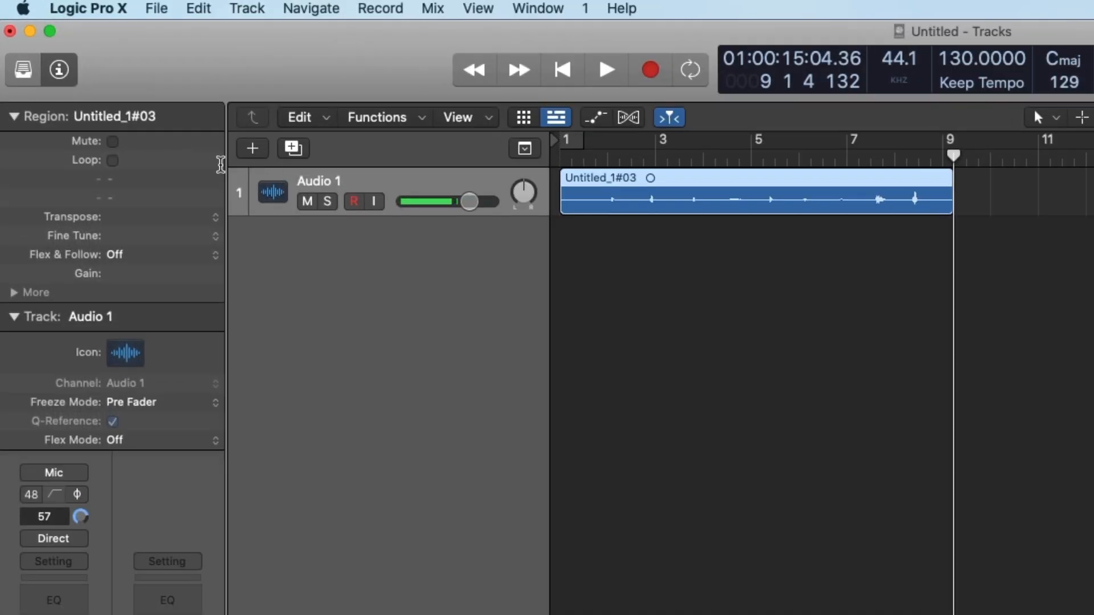
Create one software instrument track with a stereo Quick Sampler (Single Sample) as its instrument
click(256, 150)
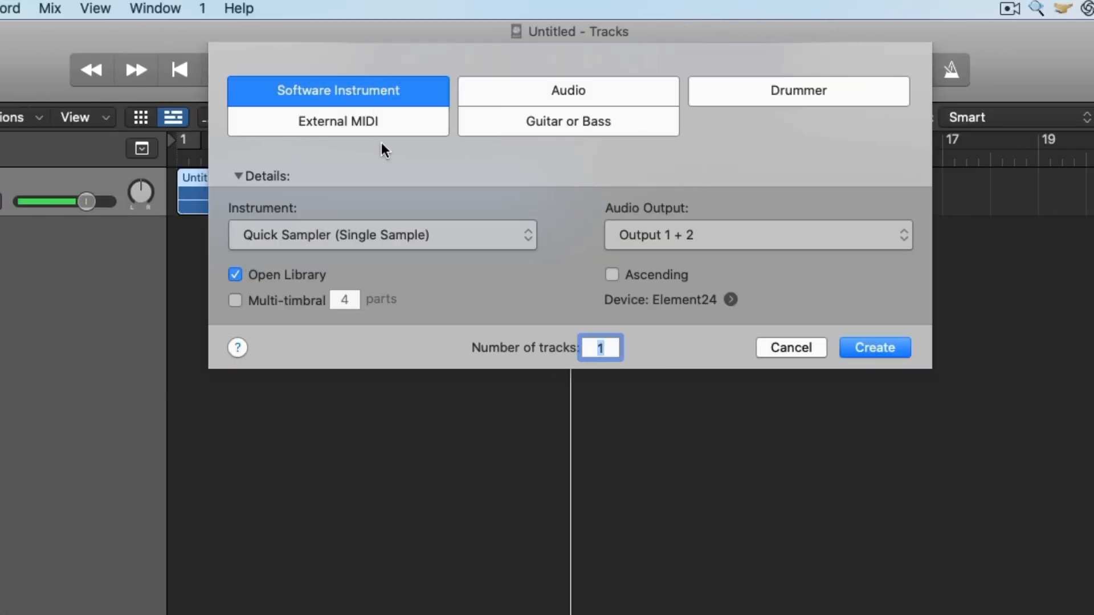
click(412, 234)
mouse_move(388, 349)
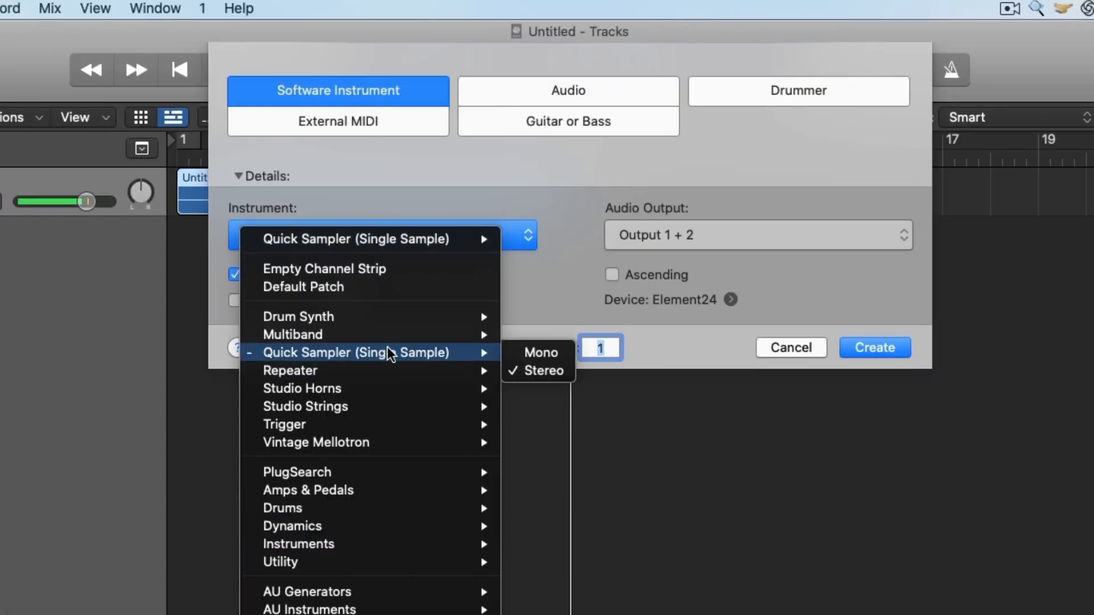
click(514, 368)
click(875, 349)
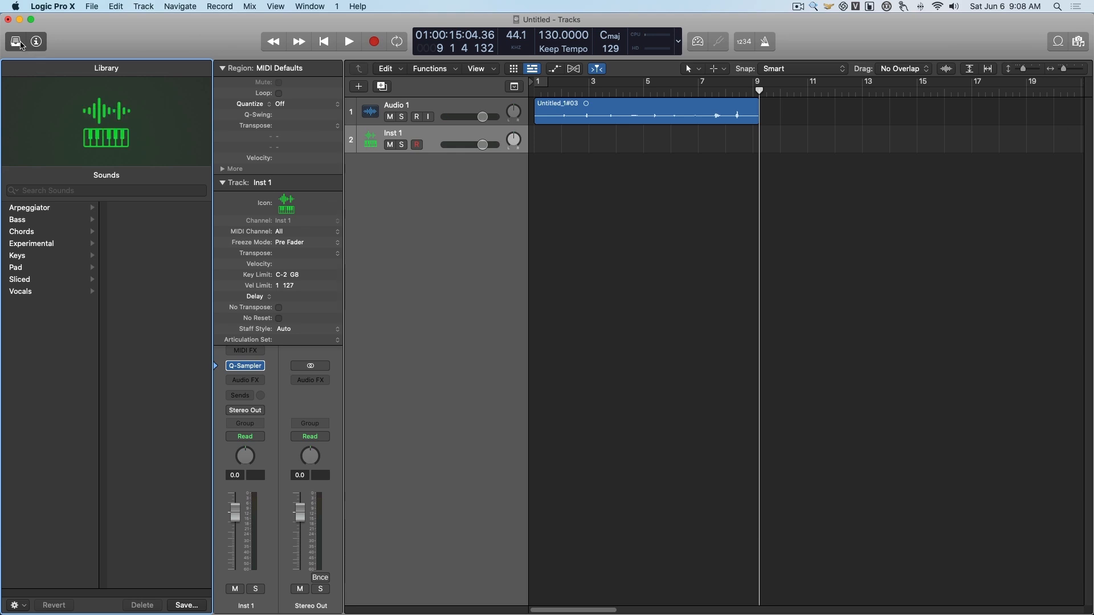
Hide the Library and load the recorded region from the Audio 1 track into the new track's Quick Sampler
click(19, 44)
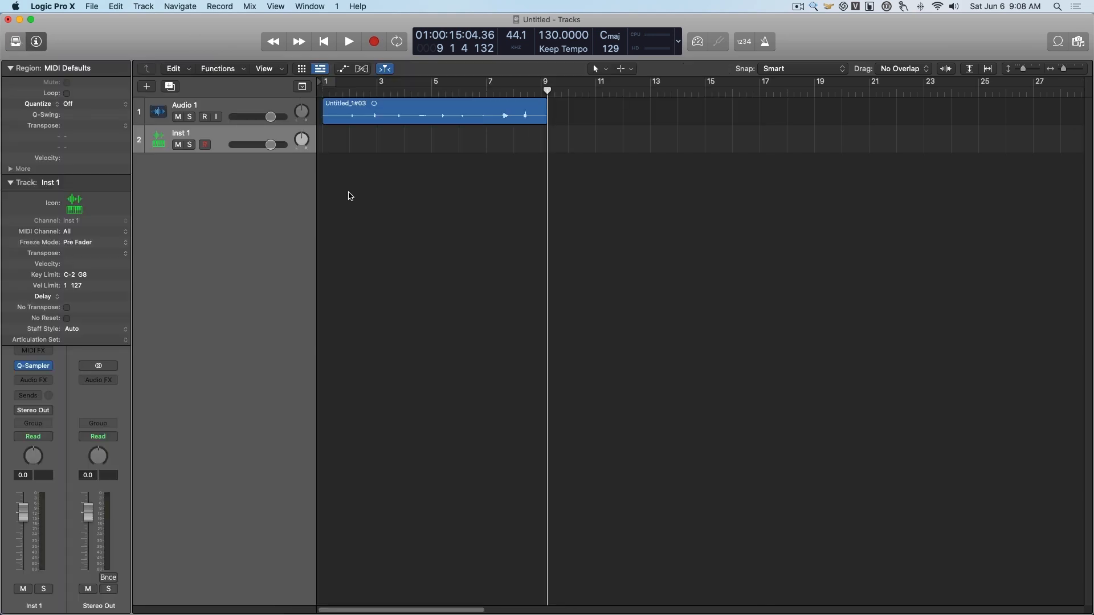
click(36, 364)
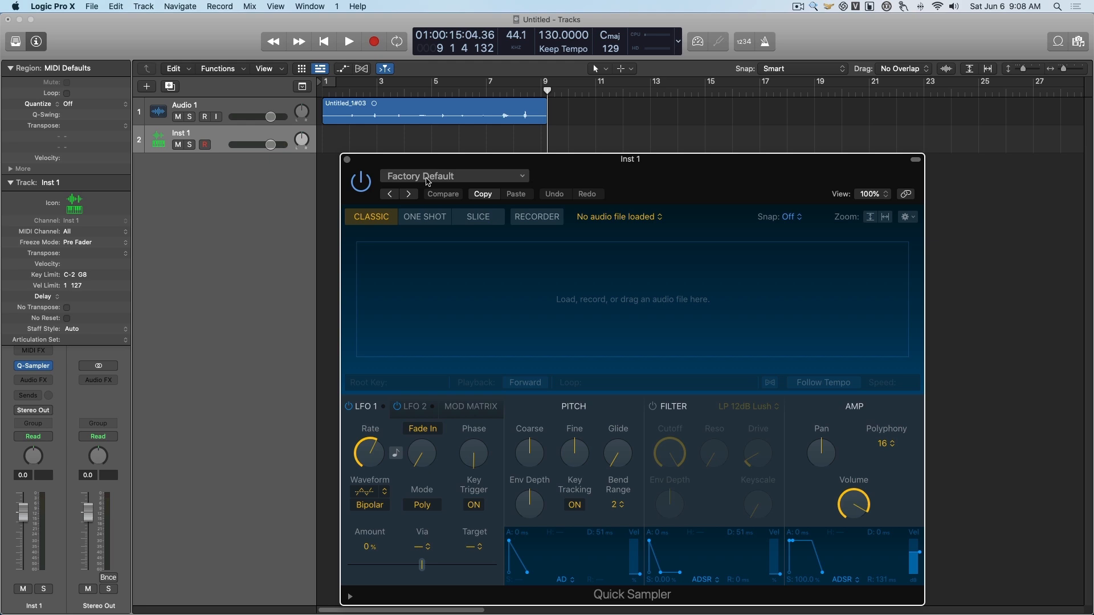
drag(422, 118, 754, 285)
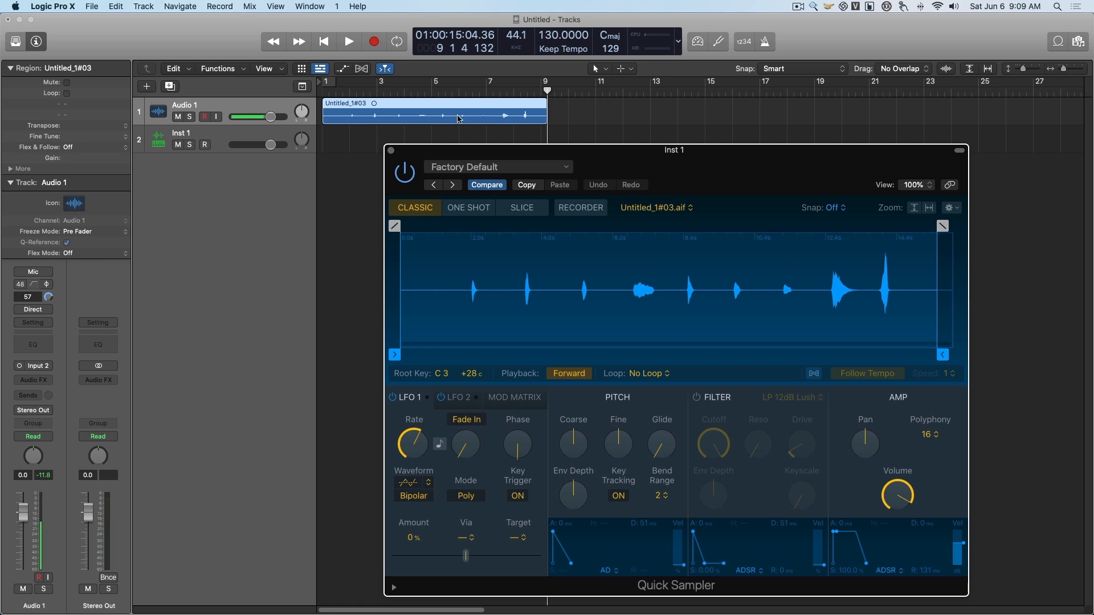
Mute the original region on the Audio 1 track, check playback from bar 2, and place the playhead at bar 6
right_click(415, 117)
click(436, 121)
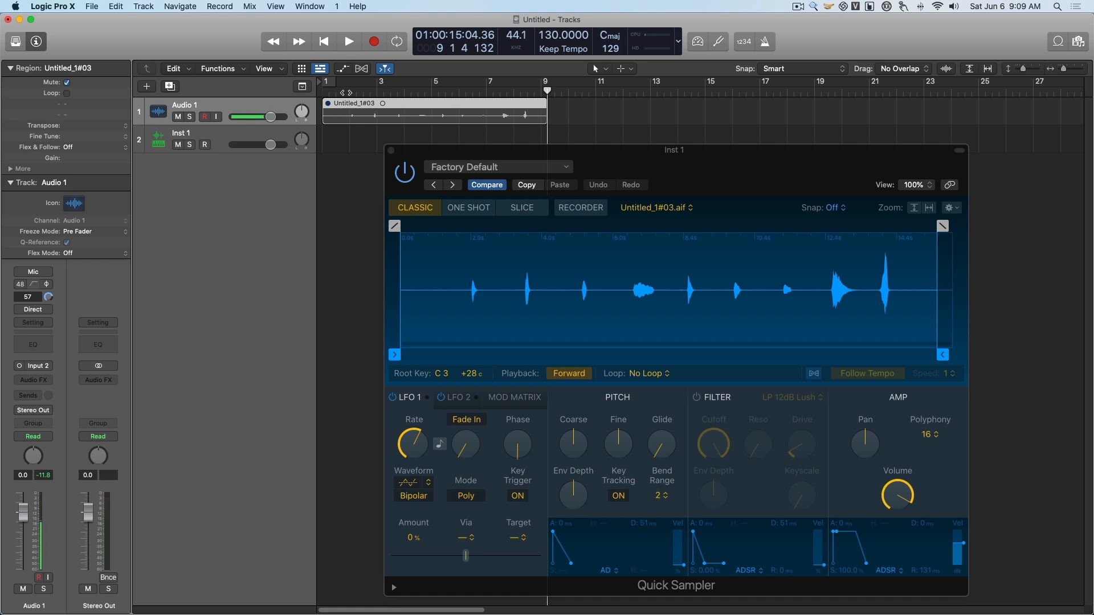
click(348, 91)
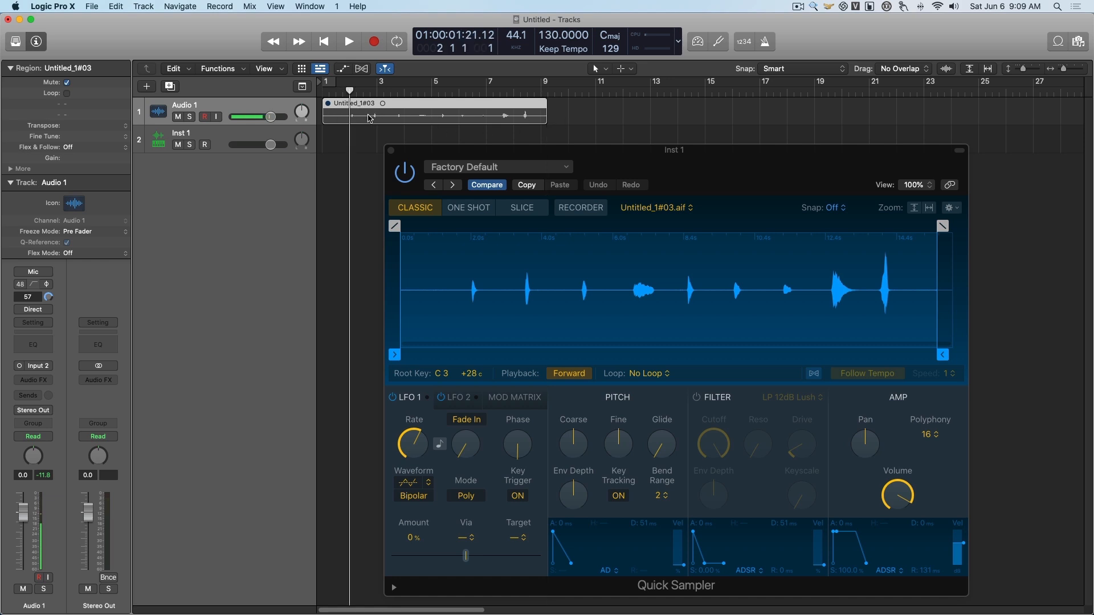
key(space)
key(space)
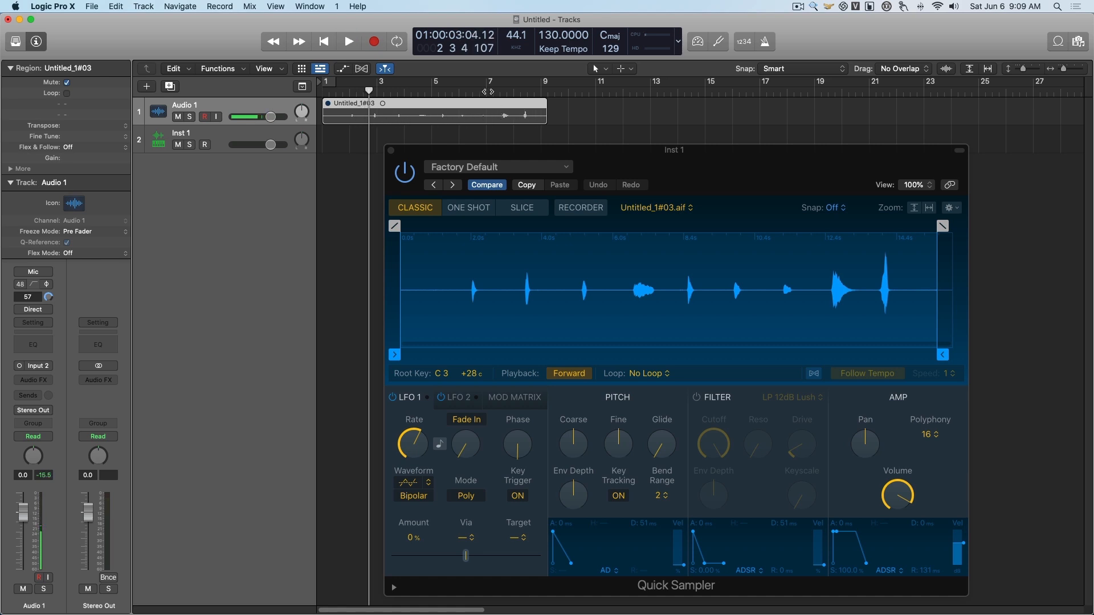
click(458, 92)
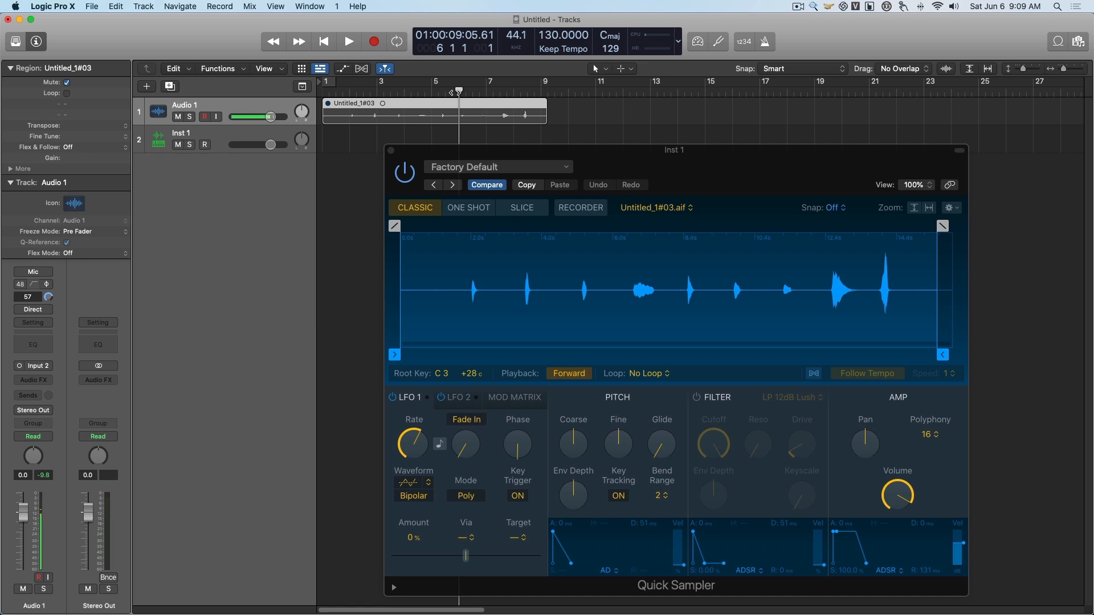
Rename the sampler's audio file to the performer's first name followed by "Mouth Sounds" and switch the sampler to Slice mode
click(647, 207)
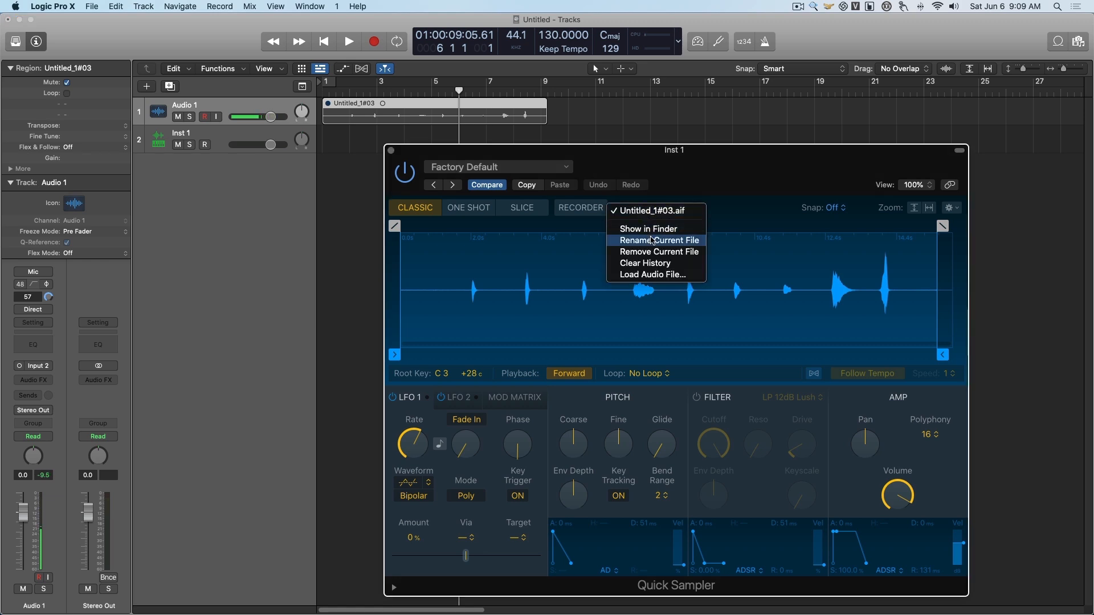
click(654, 240)
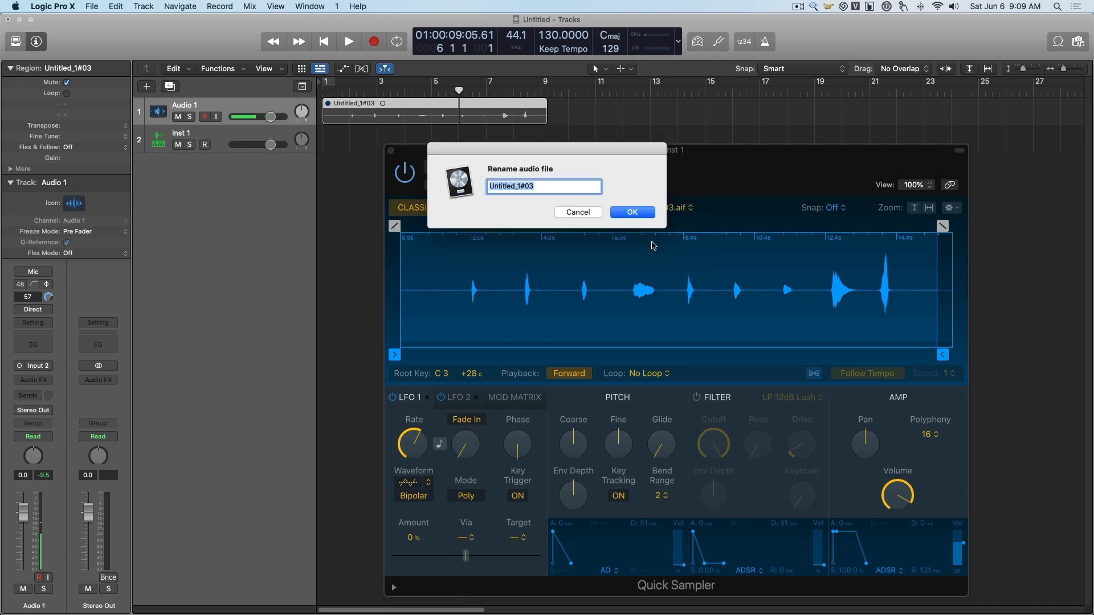
text(Jake Mouth Sounds)
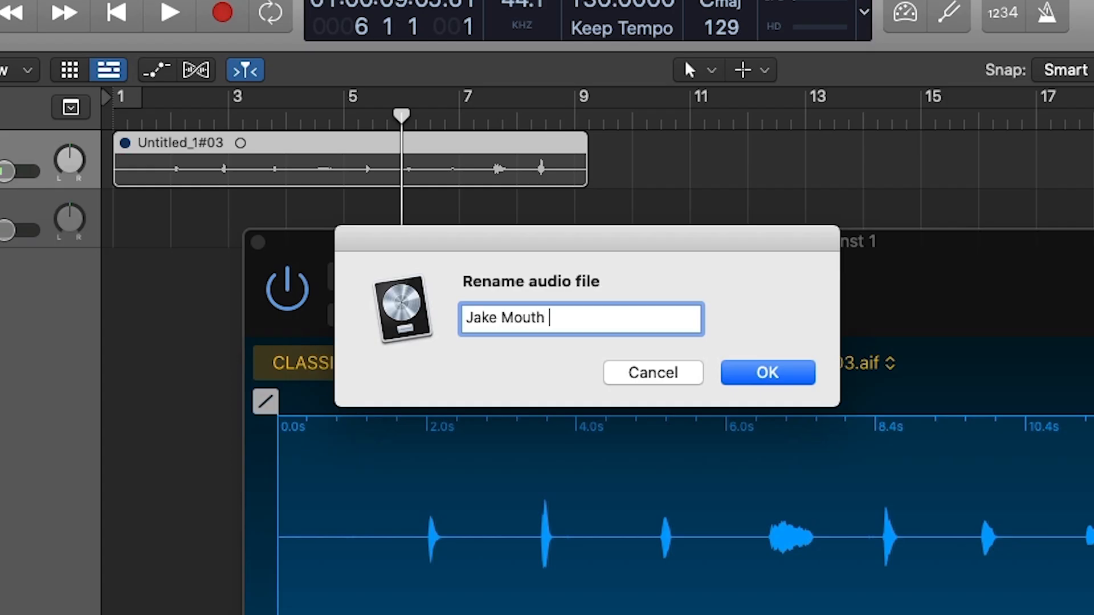
key(Return)
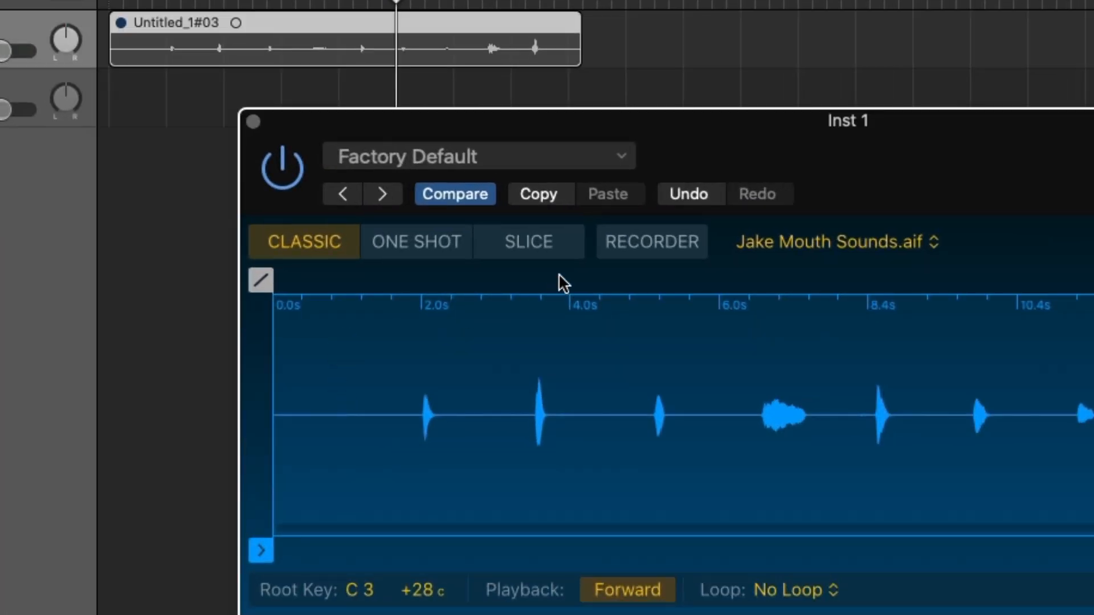
click(528, 242)
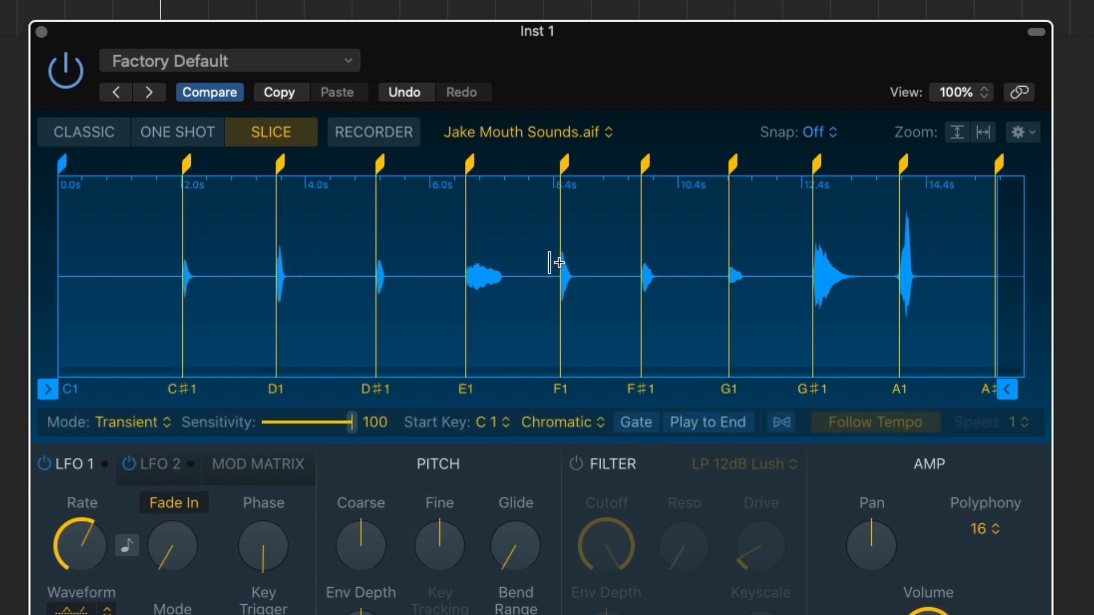
Try shifting the C#1 slice marker around its transient and adjusting the slice detection sensitivity
click(179, 266)
mouse_move(179, 266)
mouse_down()
mouse_move(101, 269)
mouse_move(232, 279)
mouse_move(139, 281)
mouse_move(179, 286)
mouse_up()
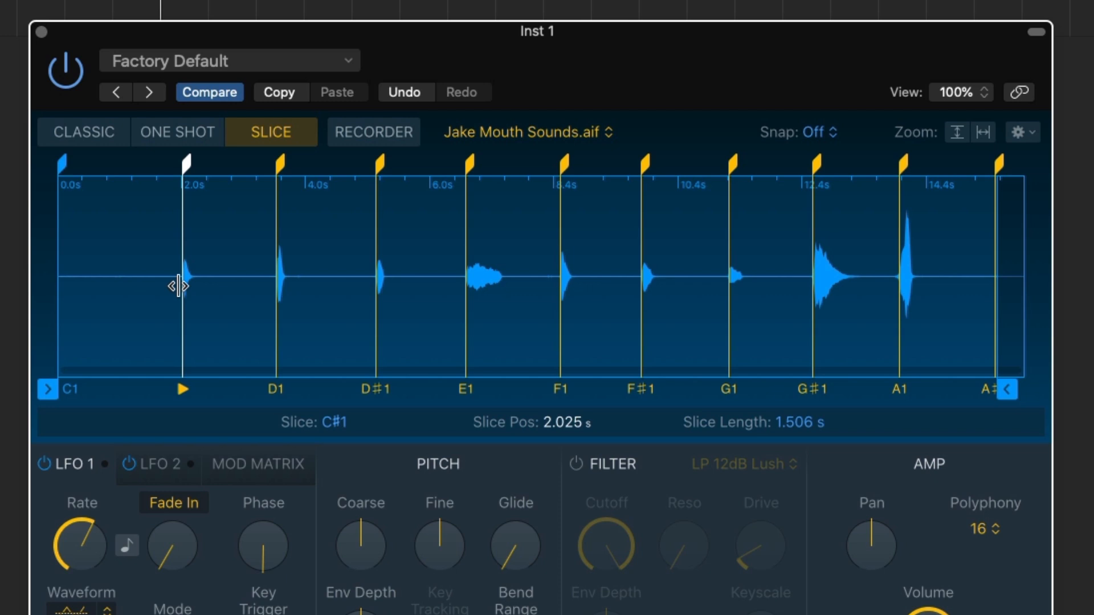
drag(178, 286, 185, 287)
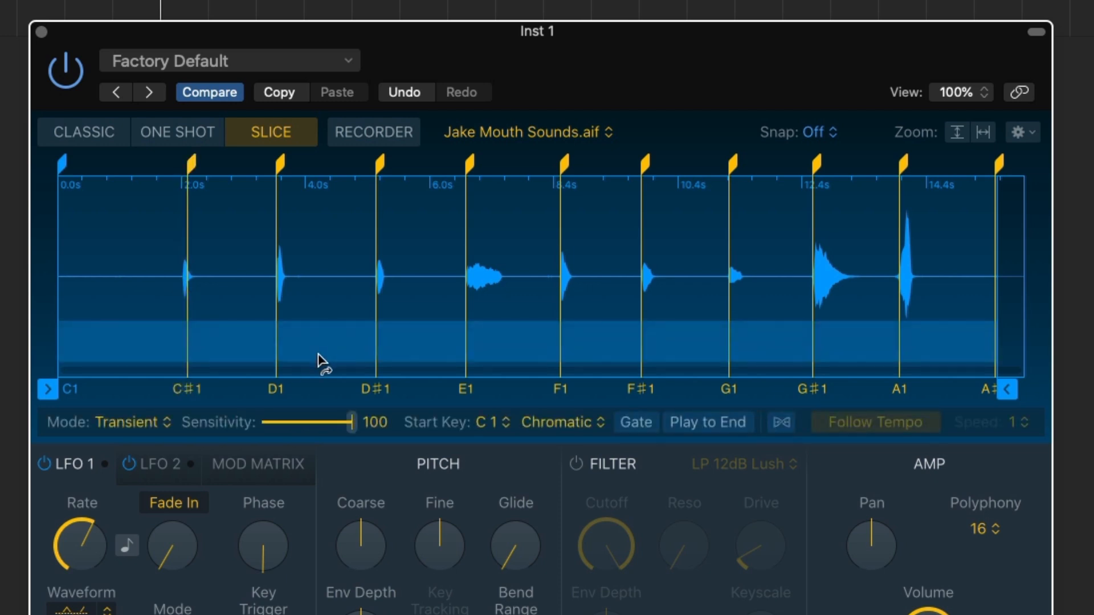
drag(181, 289, 180, 295)
mouse_move(349, 424)
mouse_move(349, 423)
mouse_down()
mouse_move(292, 428)
mouse_move(363, 429)
mouse_up()
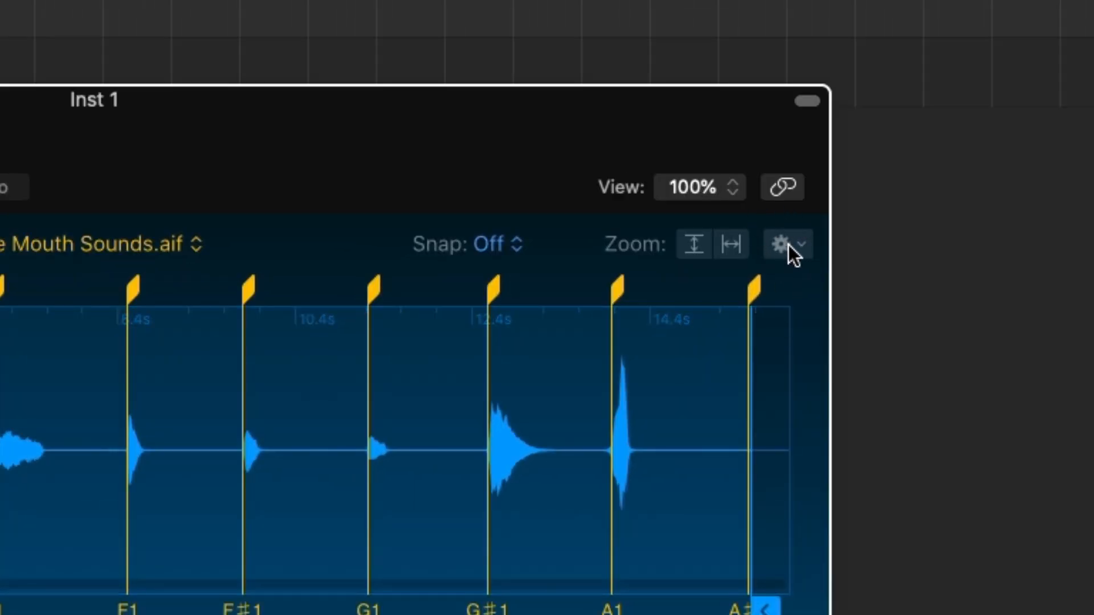
Create a Drum Machine Designer track from the sliced sample and move its window below the track lanes
click(788, 245)
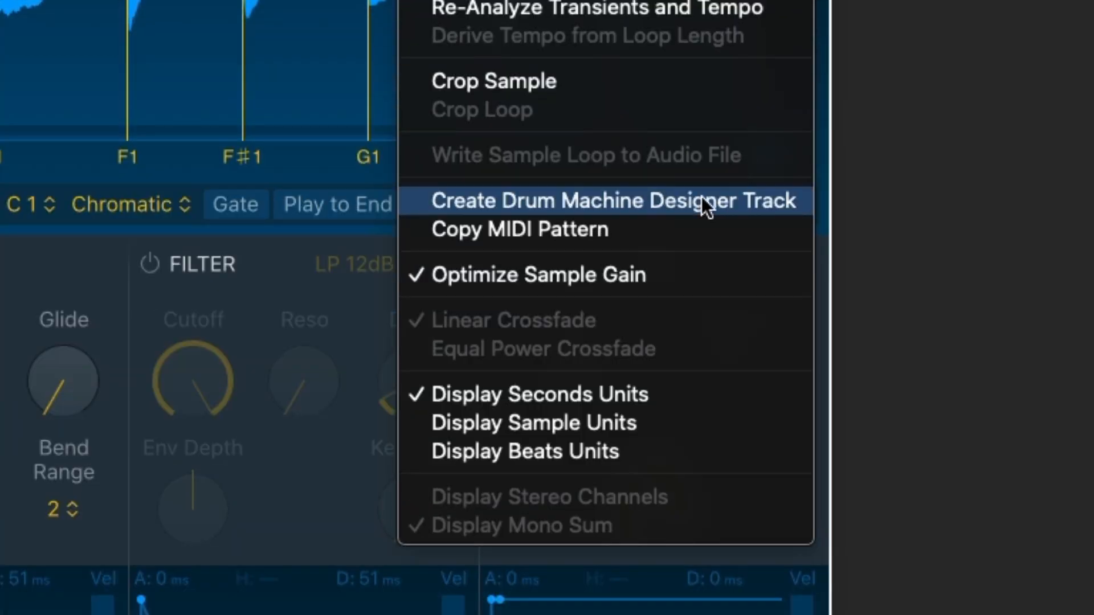
click(653, 200)
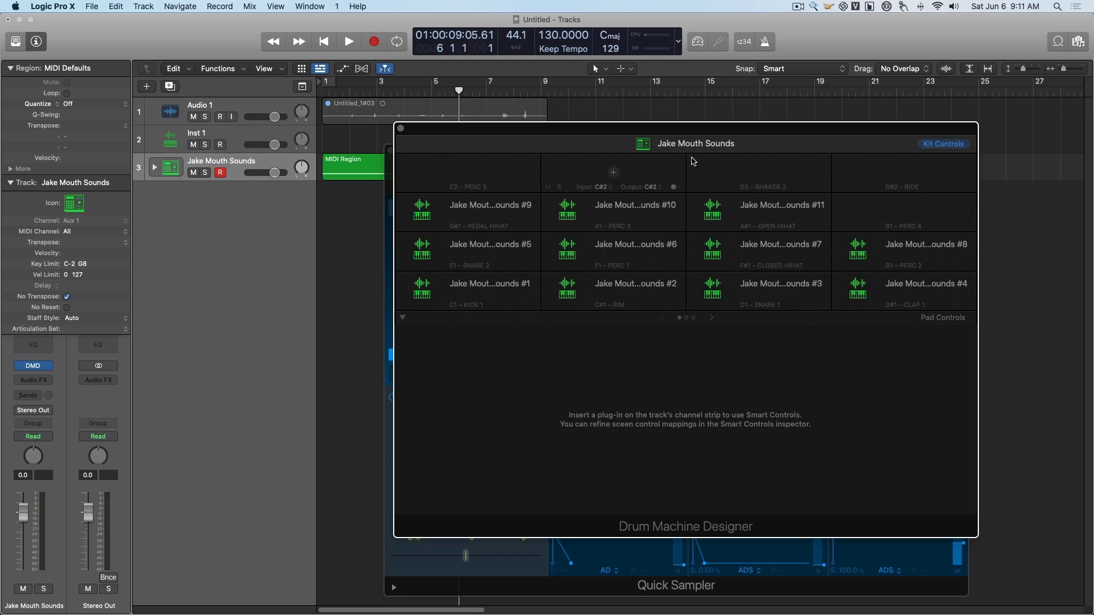
drag(694, 130, 698, 172)
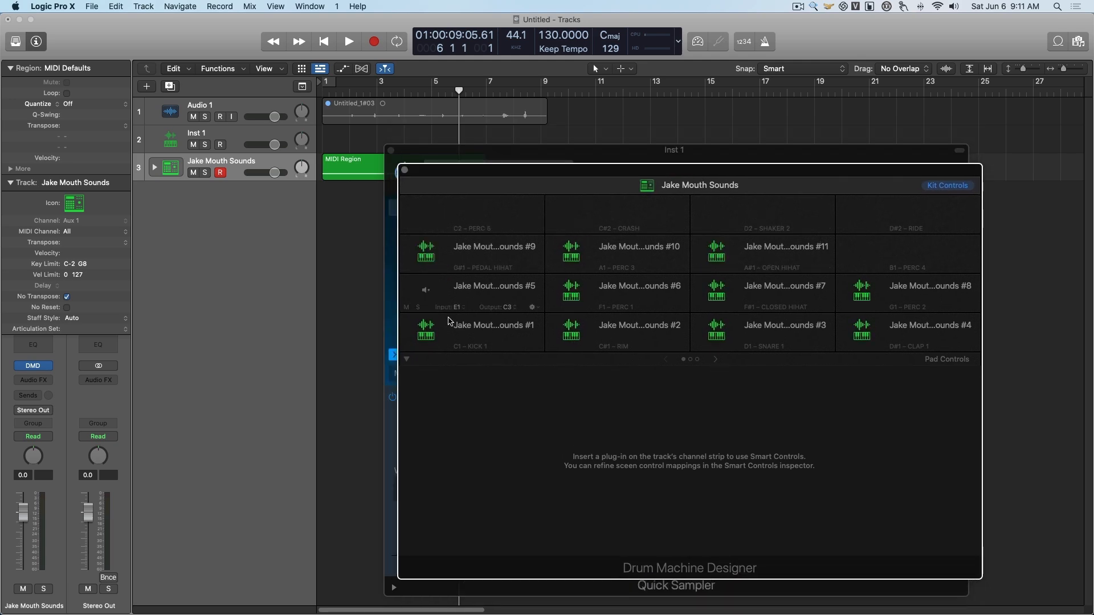
Compare the slices in Quick Sampler with the Drum Machine Designer pads and audition several of the pads
click(563, 153)
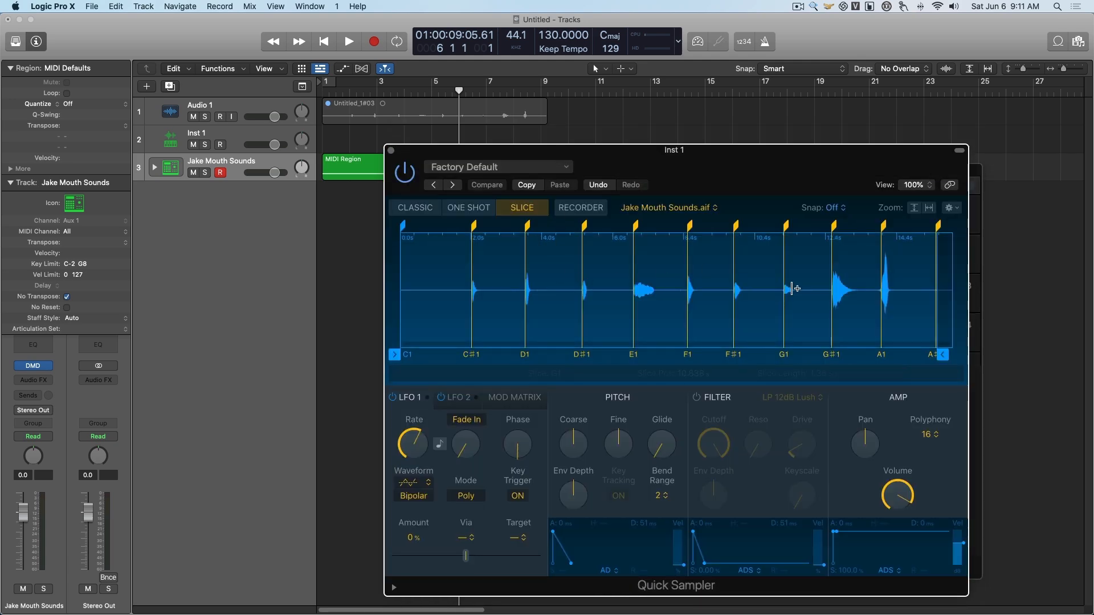
click(975, 256)
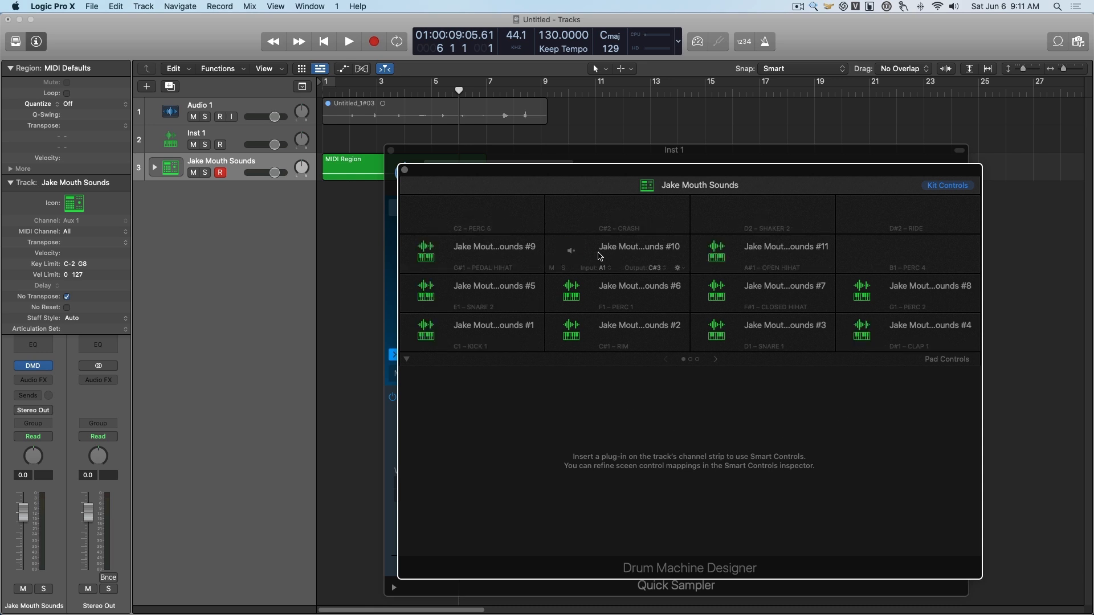
click(427, 251)
click(568, 249)
click(572, 293)
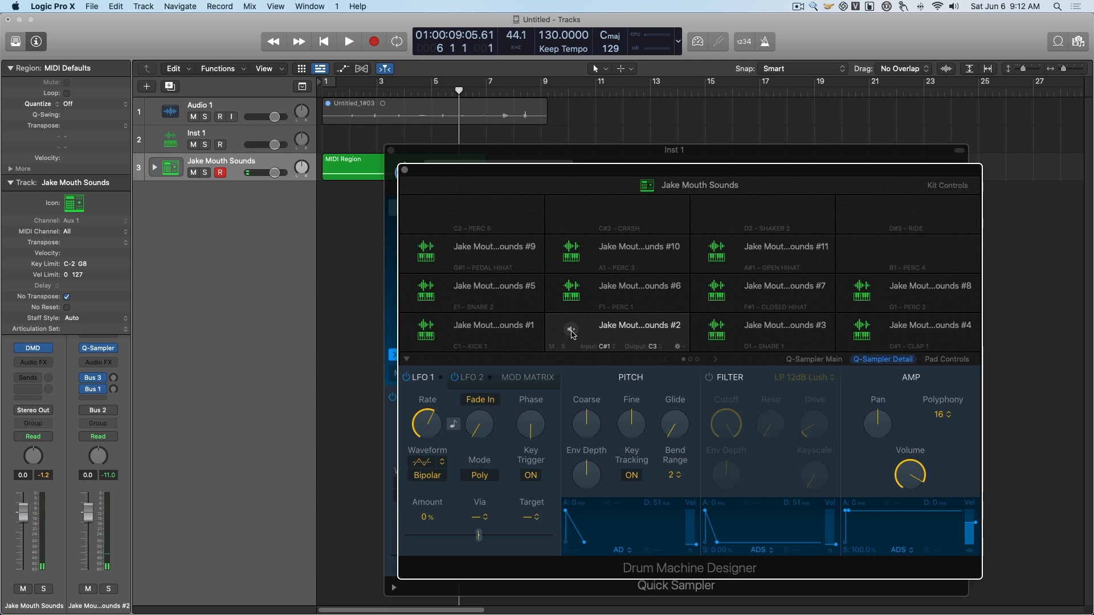
Close the Quick Sampler window and play the generated MIDI region from bar 1 with the Drum Machine Designer window moved clear of it
click(395, 154)
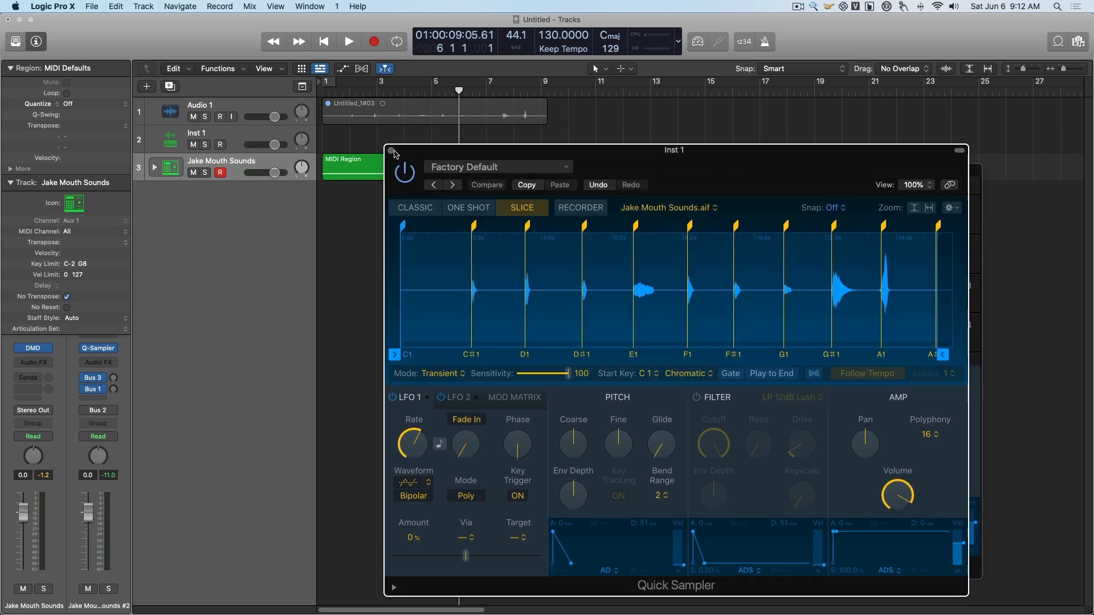
click(392, 151)
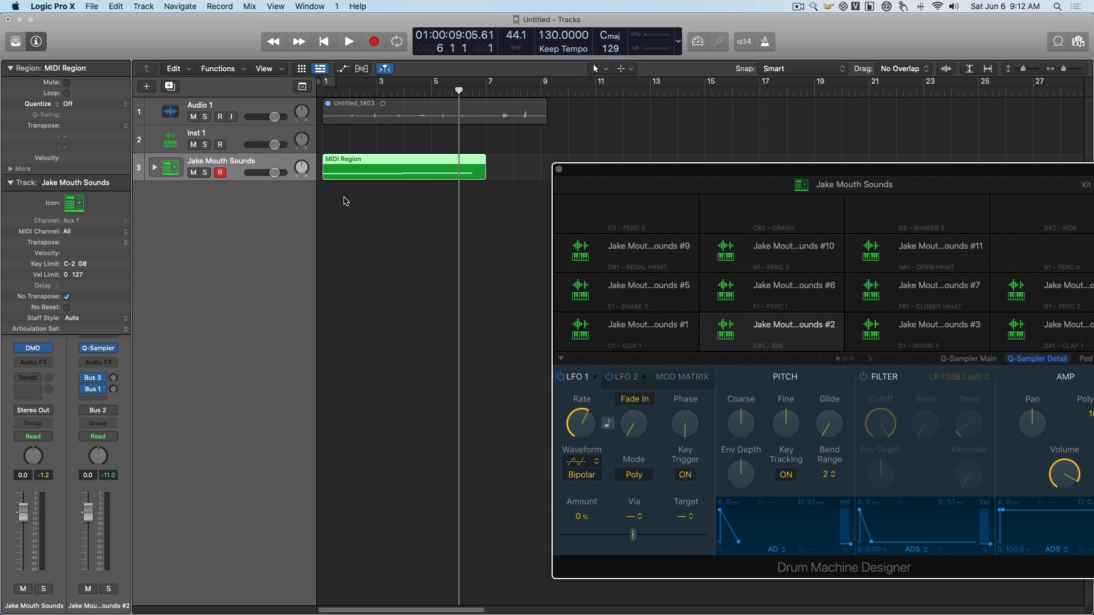
click(321, 90)
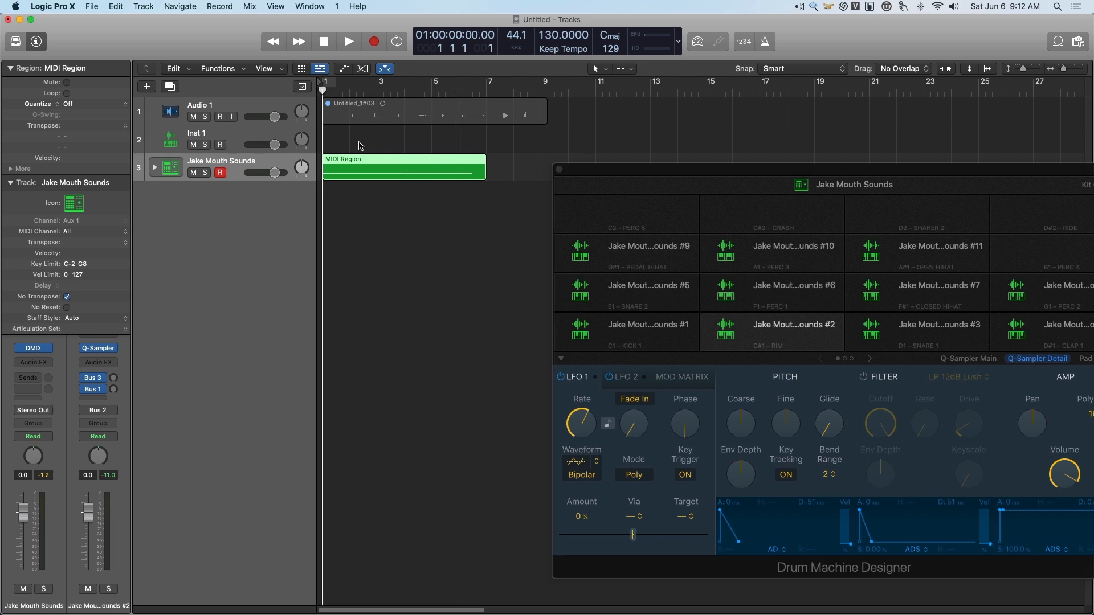
key(space)
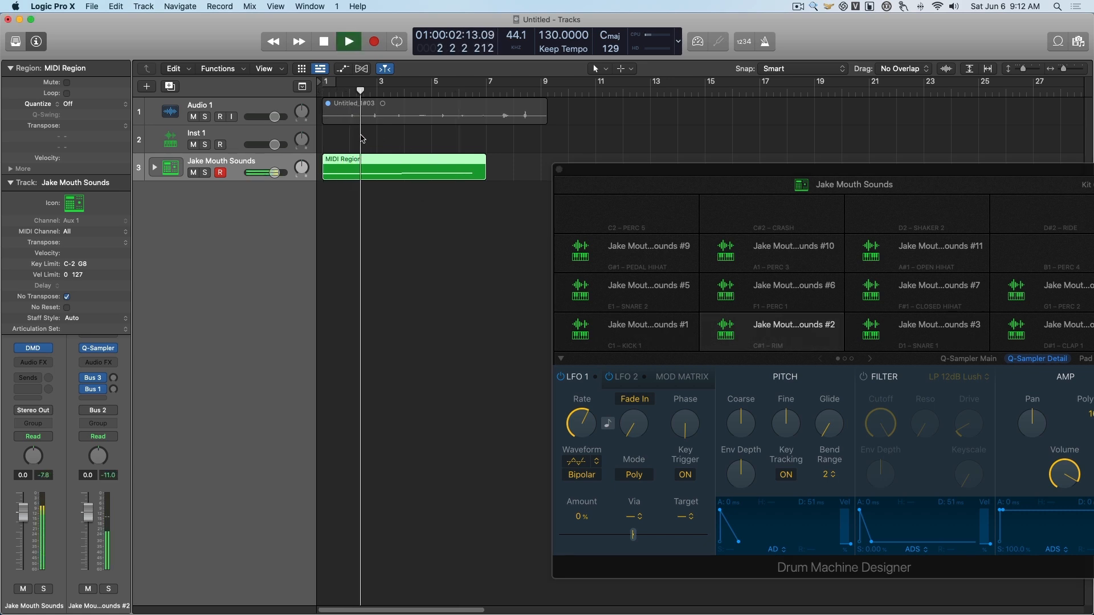
drag(839, 174, 788, 170)
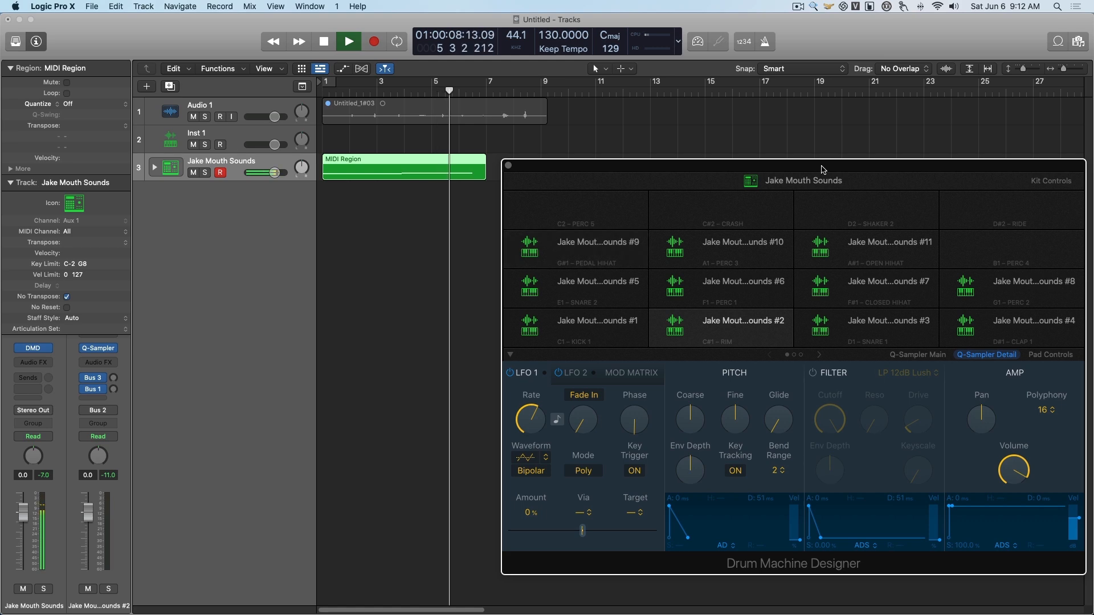
key(space)
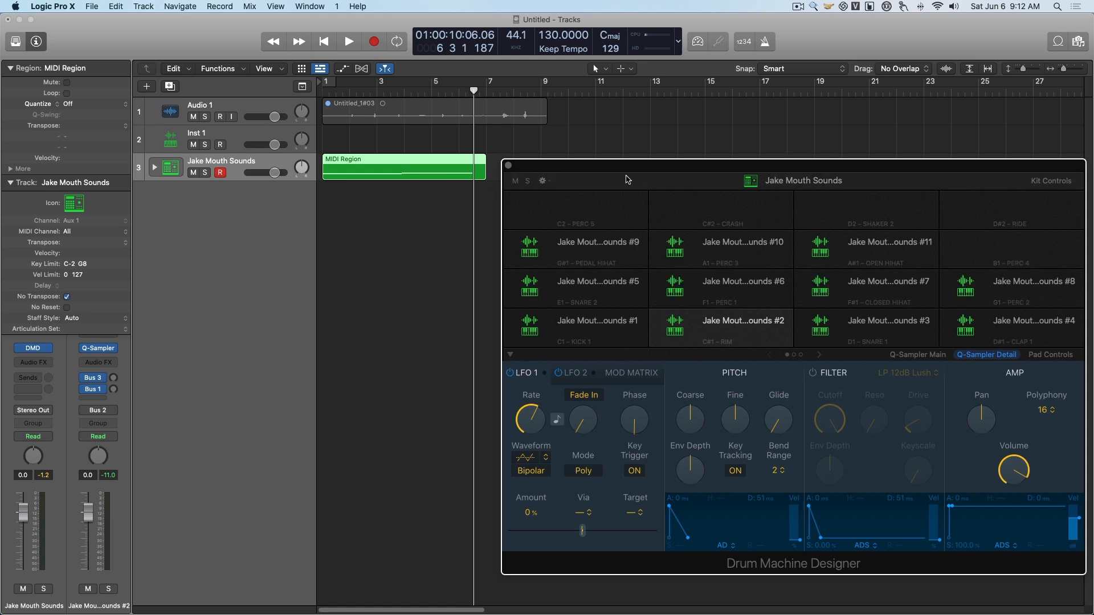
Delete the generated MIDI region from the drum track and move the Drum Machine Designer window over the empty lanes
click(374, 174)
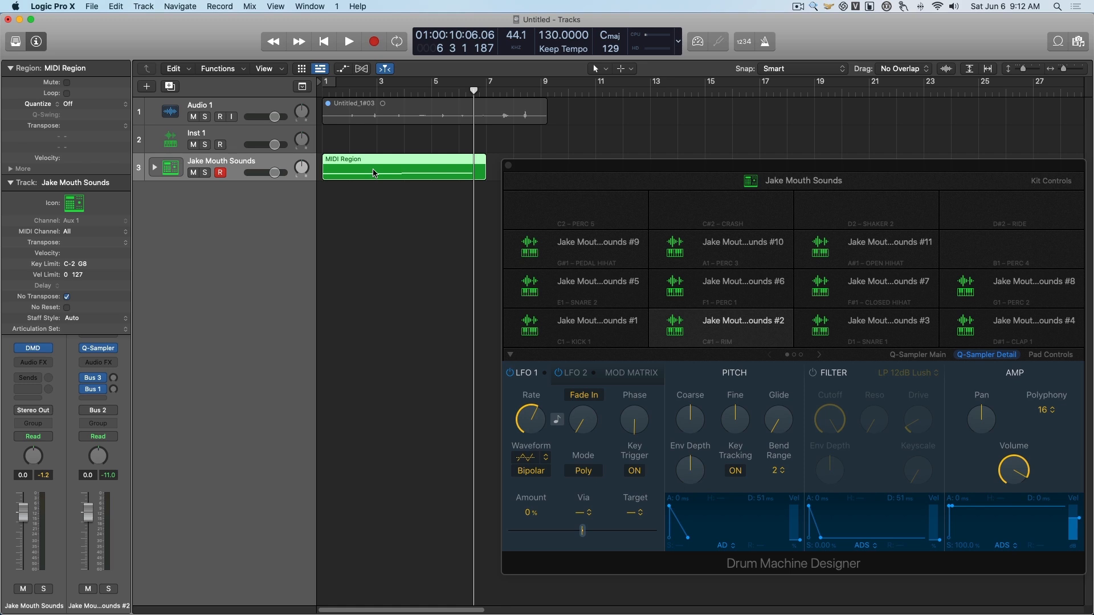
key(Delete)
drag(623, 166, 504, 158)
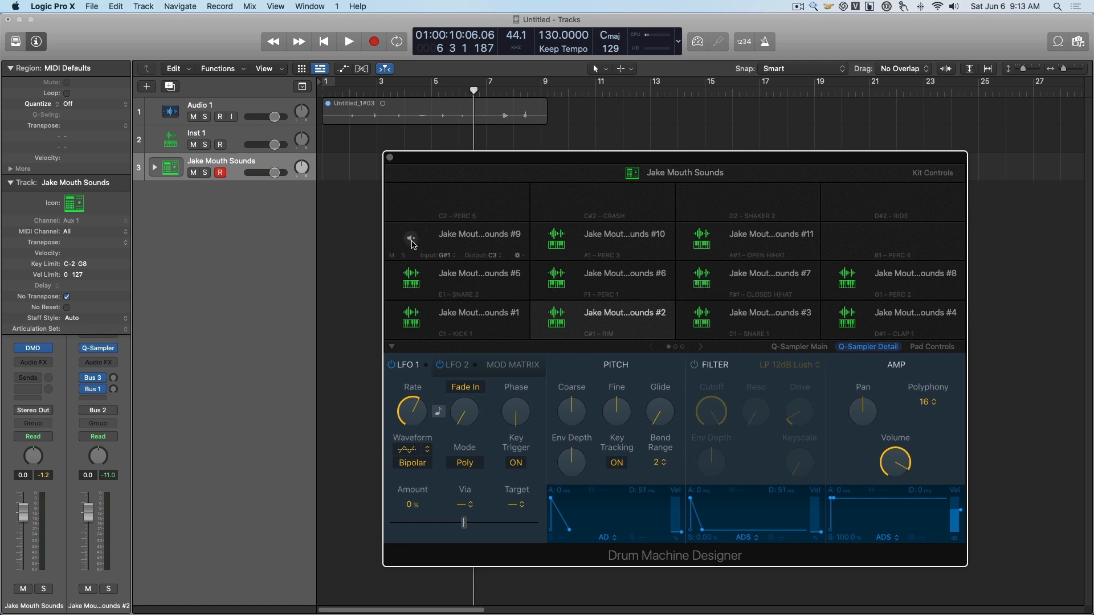
Audition drum pad #9 on G#1 and rename it "crash"
click(410, 241)
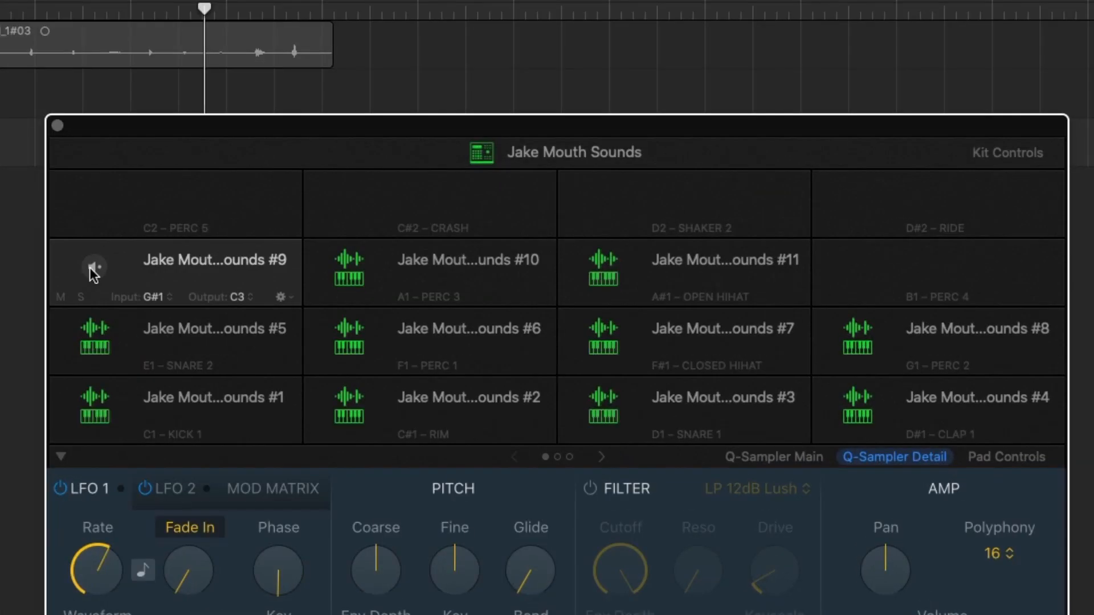
double_click(224, 261)
text(crash)
key(Return)
Assign the tilted green cymbal icon from the Drums category to the crash pad
click(285, 297)
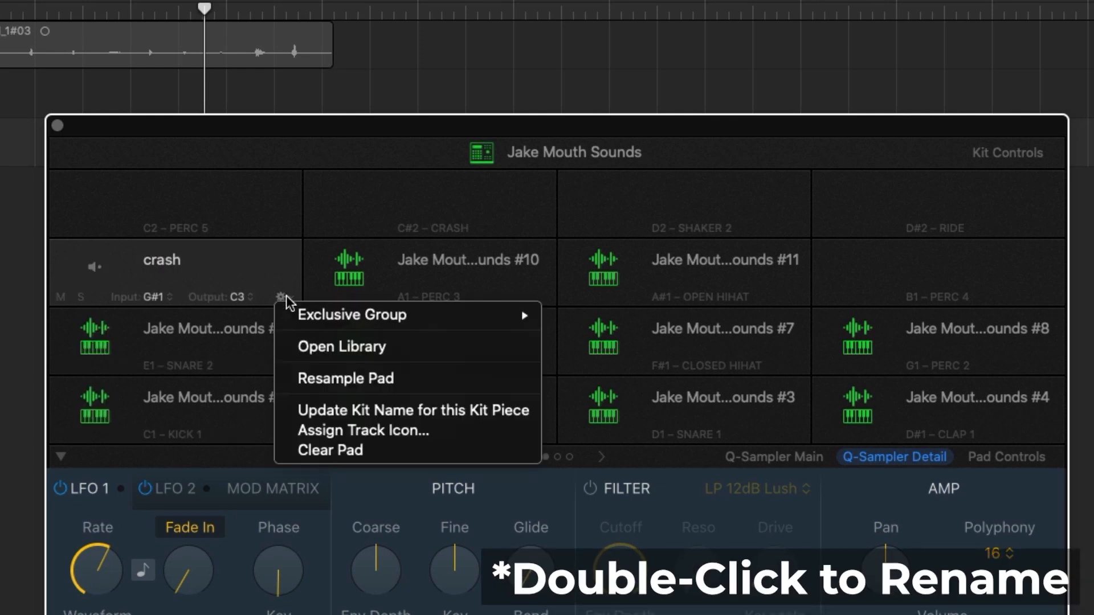
click(354, 430)
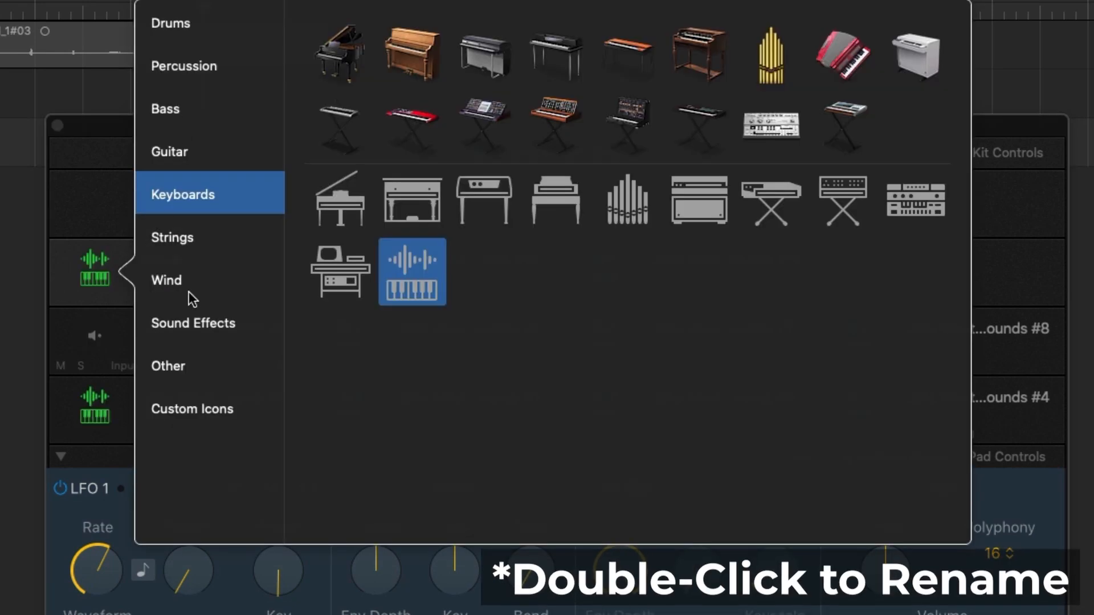
click(171, 23)
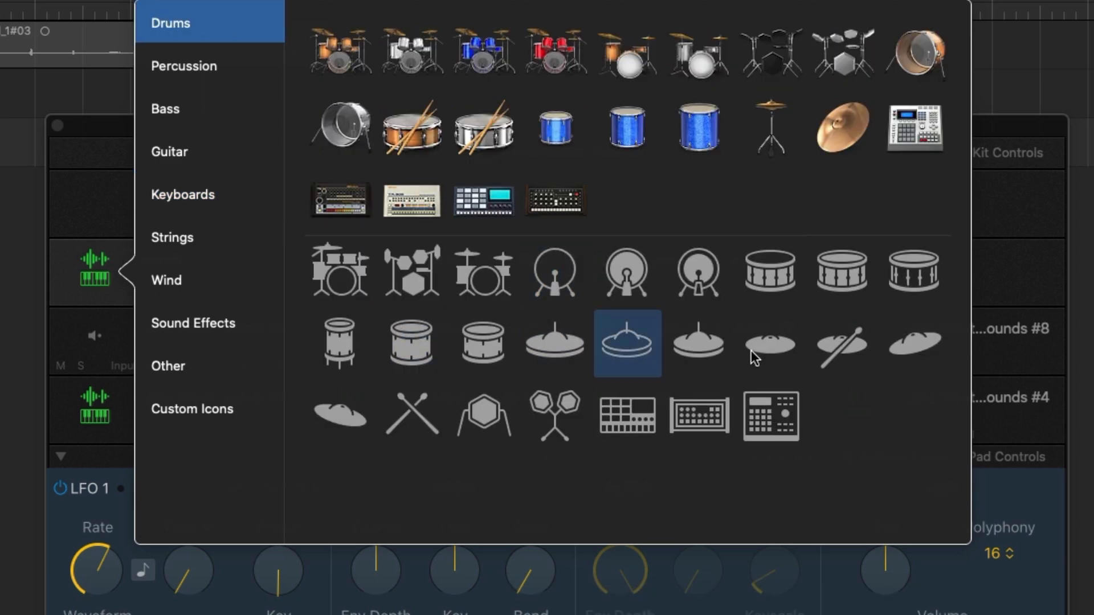
click(918, 345)
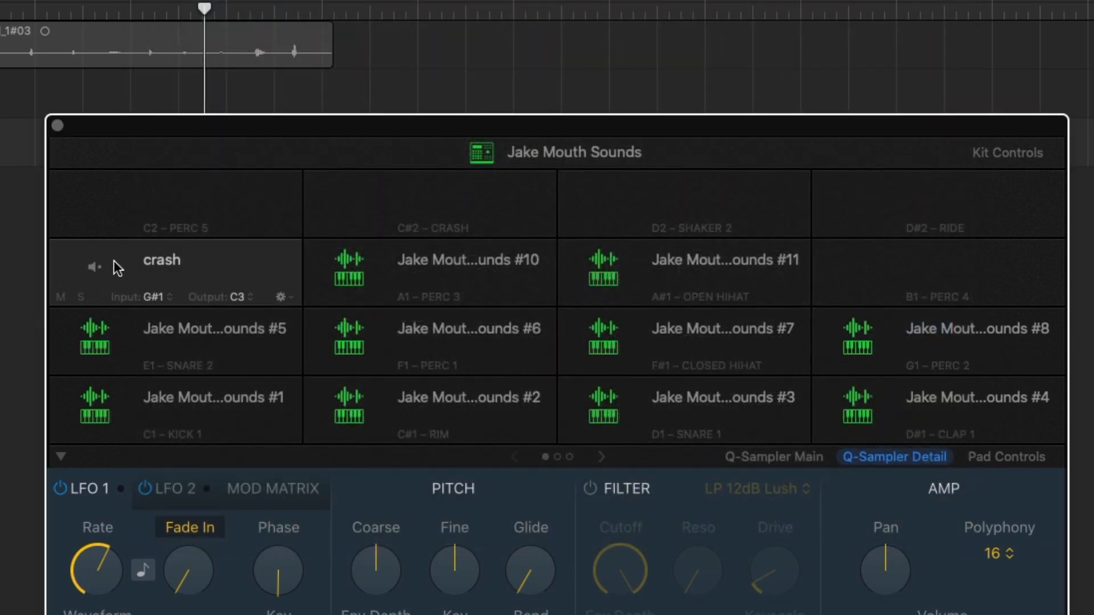
Audition pad #5 on E1, rename it "hh open" and give it the open hi-hat icon from the Drums category
click(90, 336)
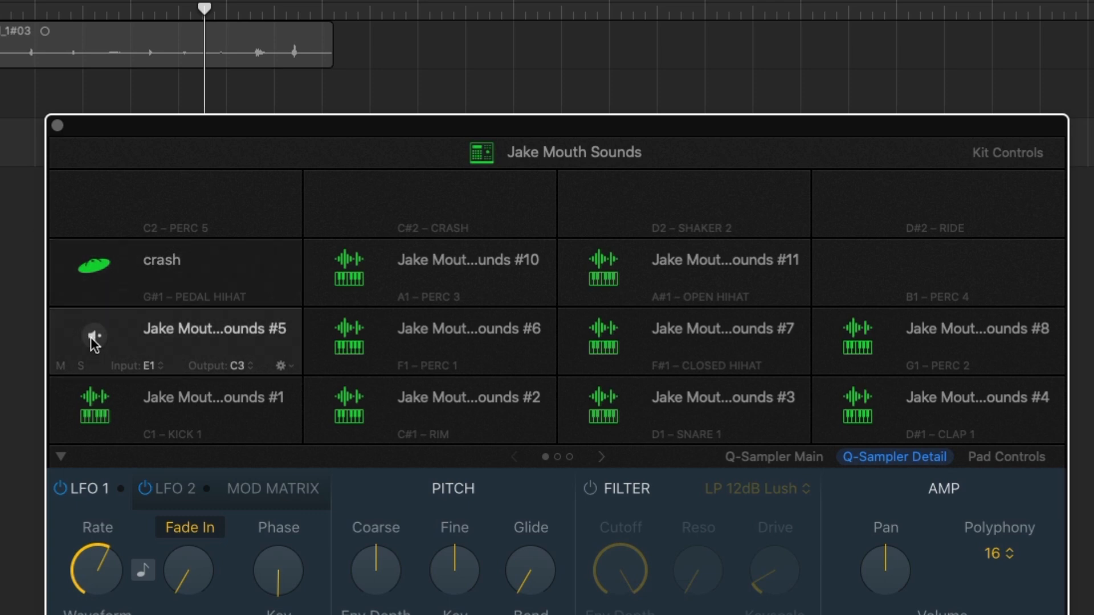
double_click(172, 327)
text(hh open)
click(282, 366)
click(330, 504)
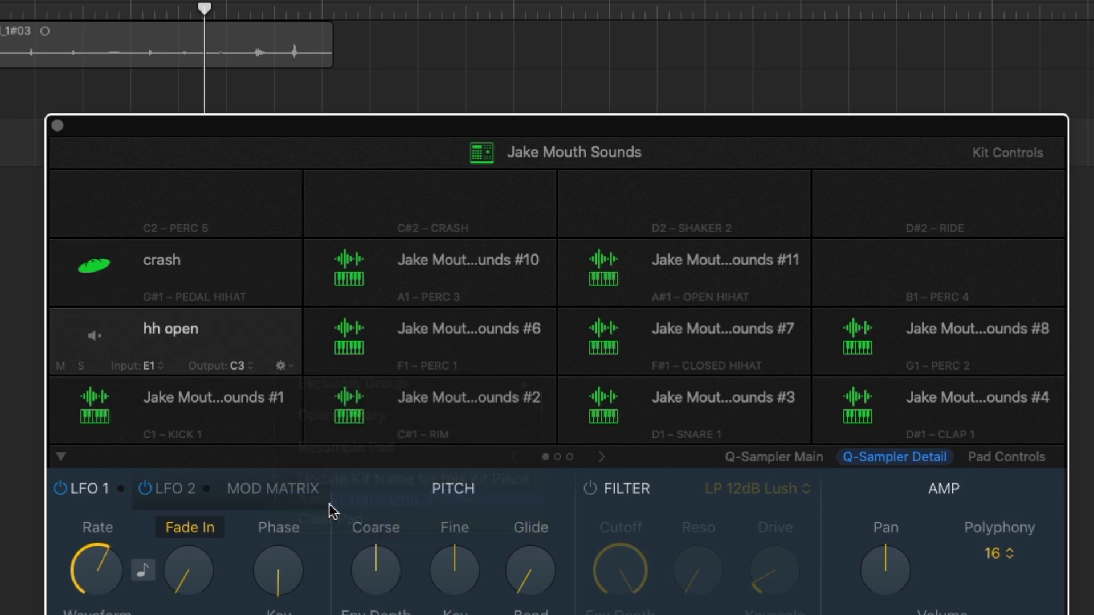
click(179, 102)
click(631, 419)
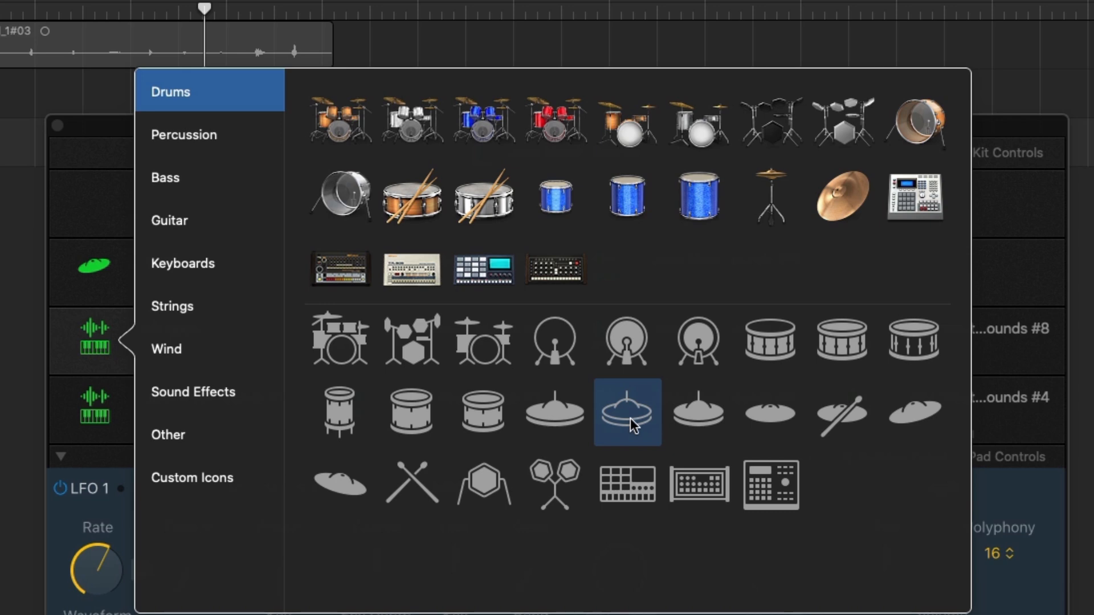
Audition pad #1 on C1 and clear its sound from the pad
click(94, 406)
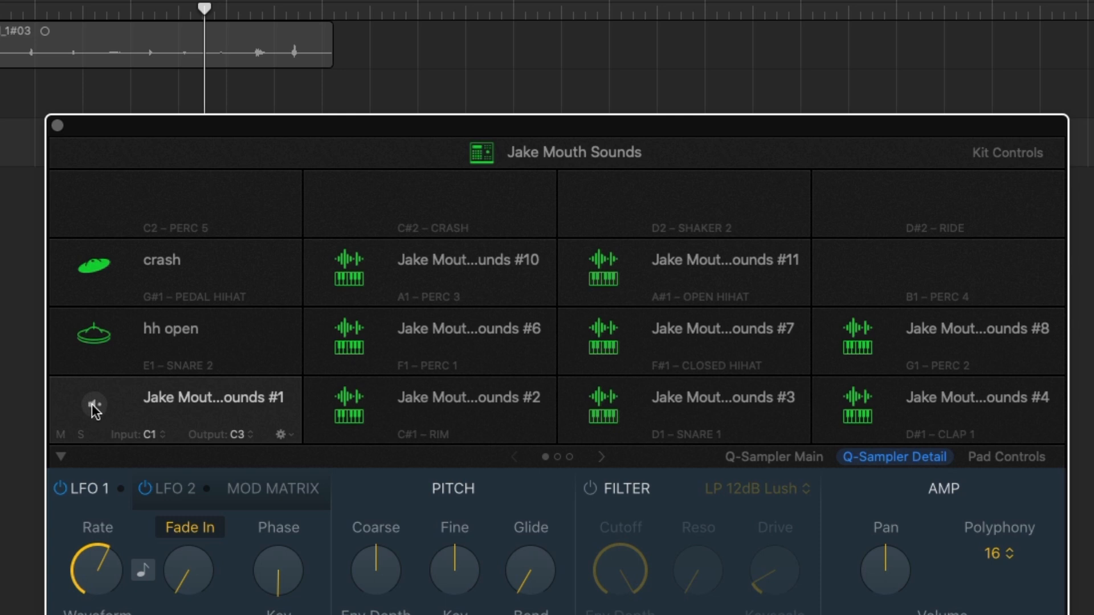
click(282, 435)
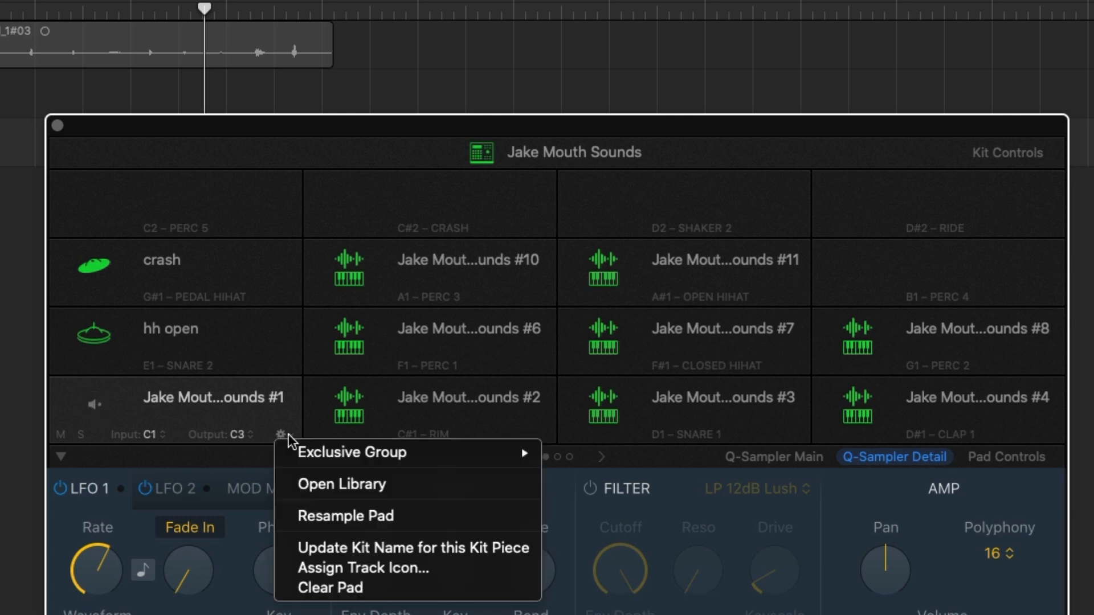
click(352, 589)
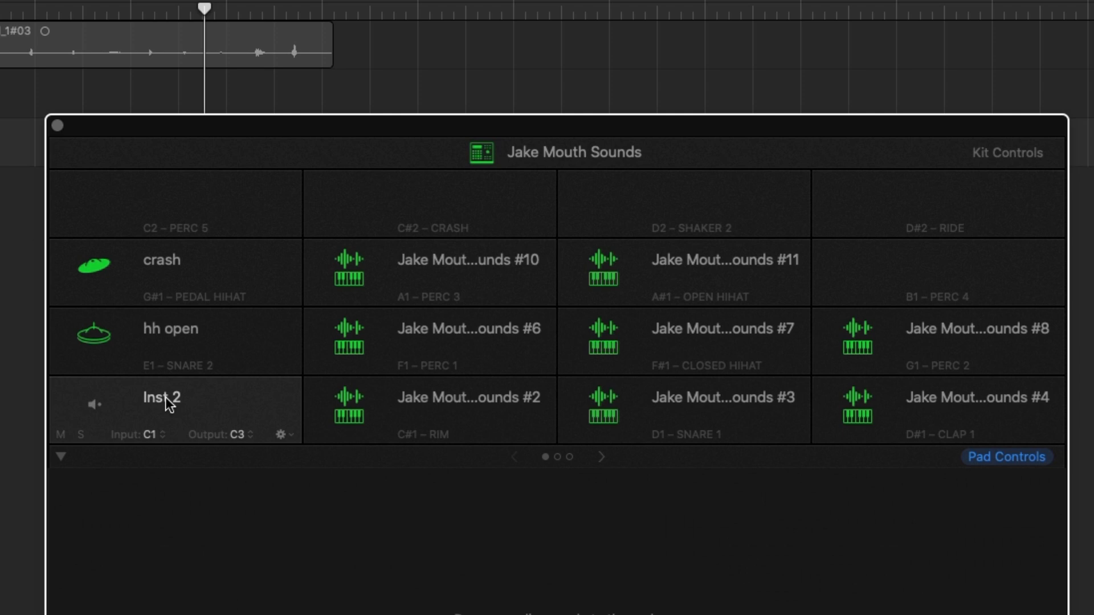
Set the cleared C1 pad to No Icon and rename it "empty"
click(282, 434)
click(325, 566)
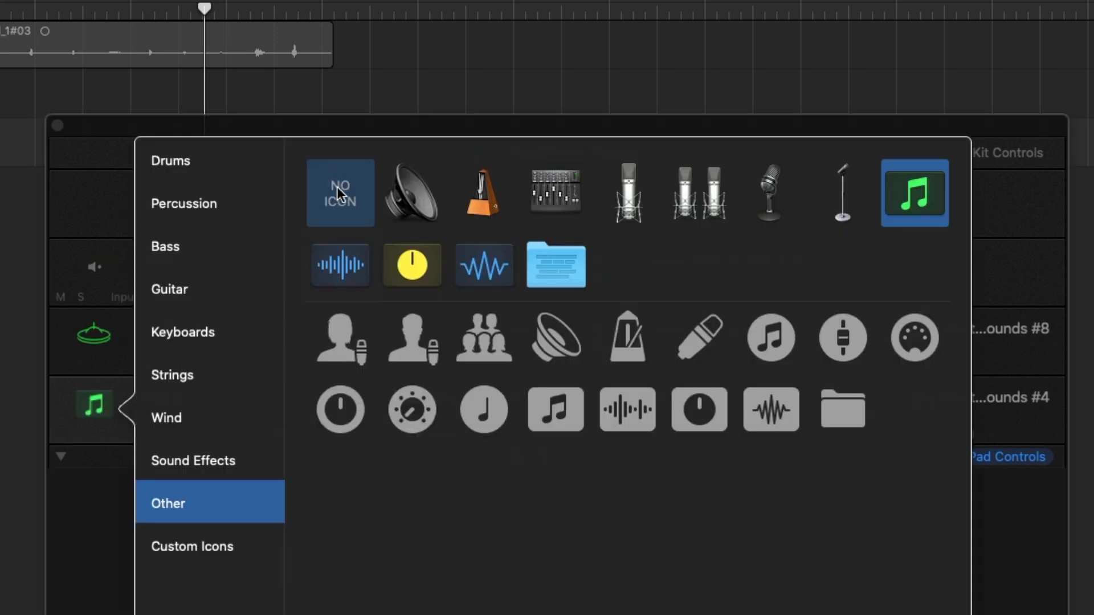
click(338, 190)
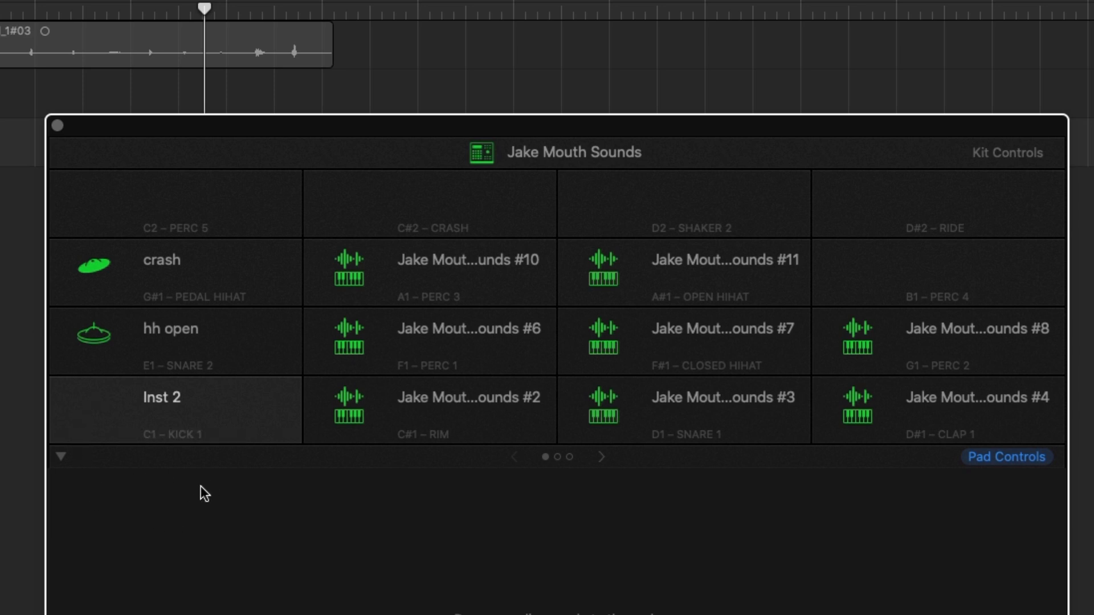
double_click(162, 398)
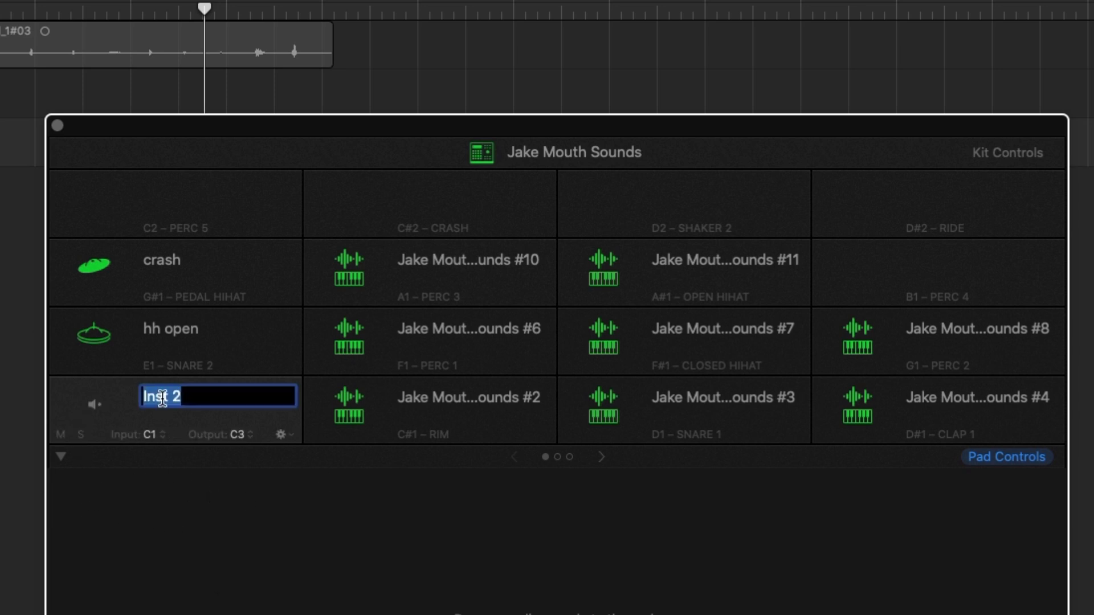
text(empty)
key(Return)
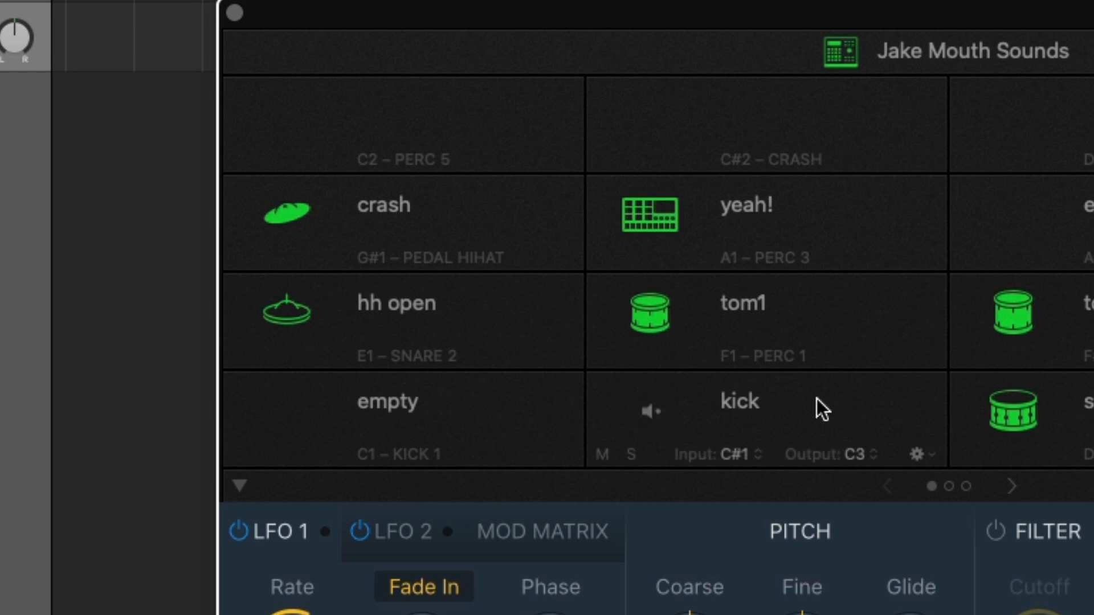
Move the kick pad from C#1 to C1 and shift the Drum Machine Designer window clear of the first bars
drag(816, 407, 399, 407)
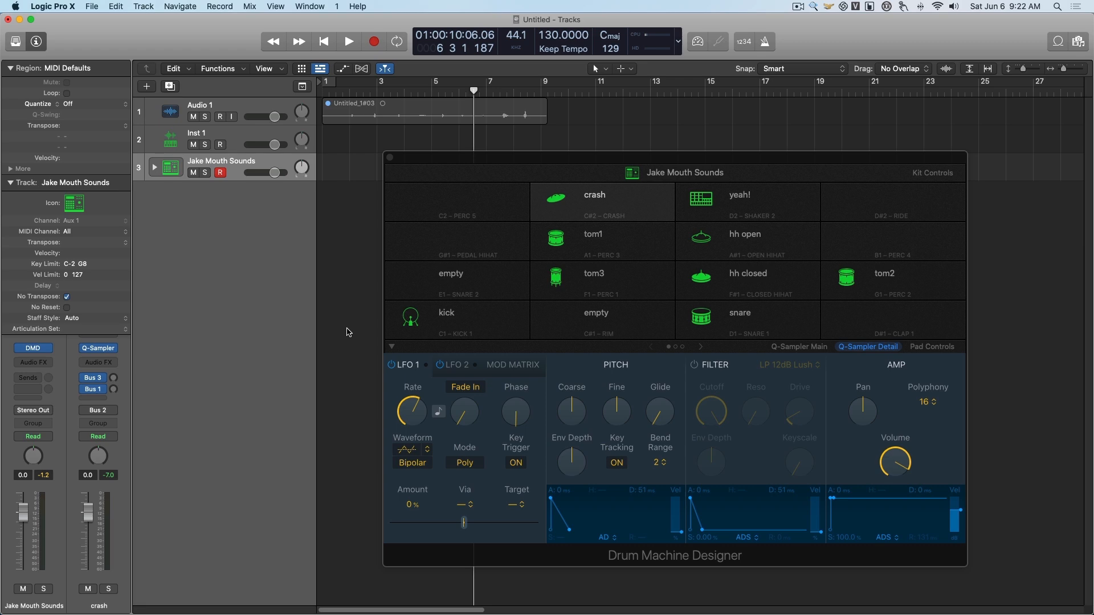
drag(714, 160, 792, 152)
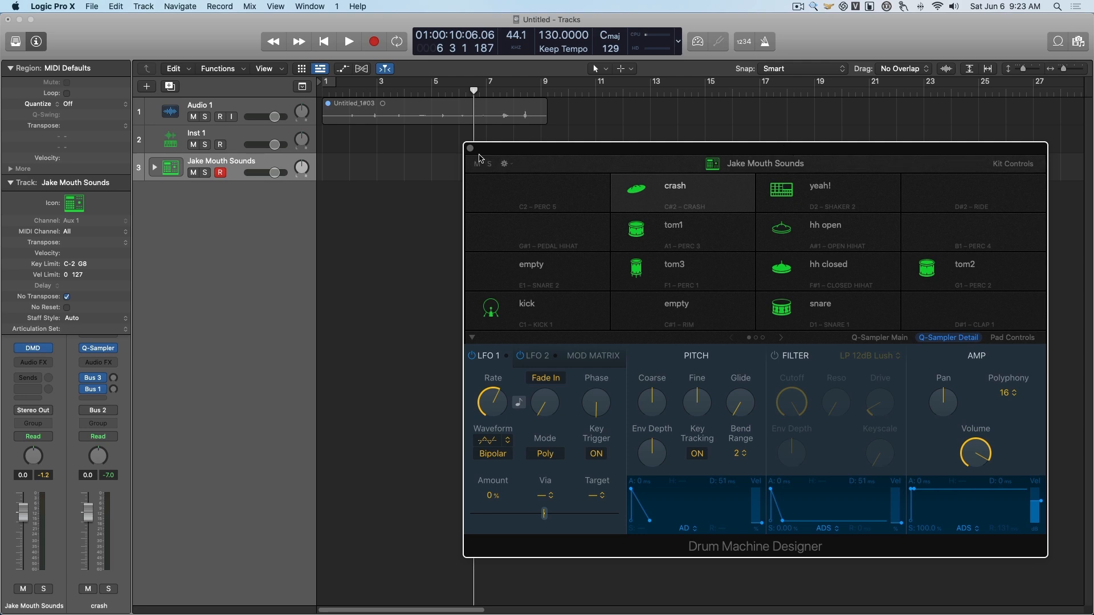
Record a short four-note kick pattern on the Jake Mouth Sounds track, starting from bar 1
click(329, 93)
drag(329, 92, 319, 92)
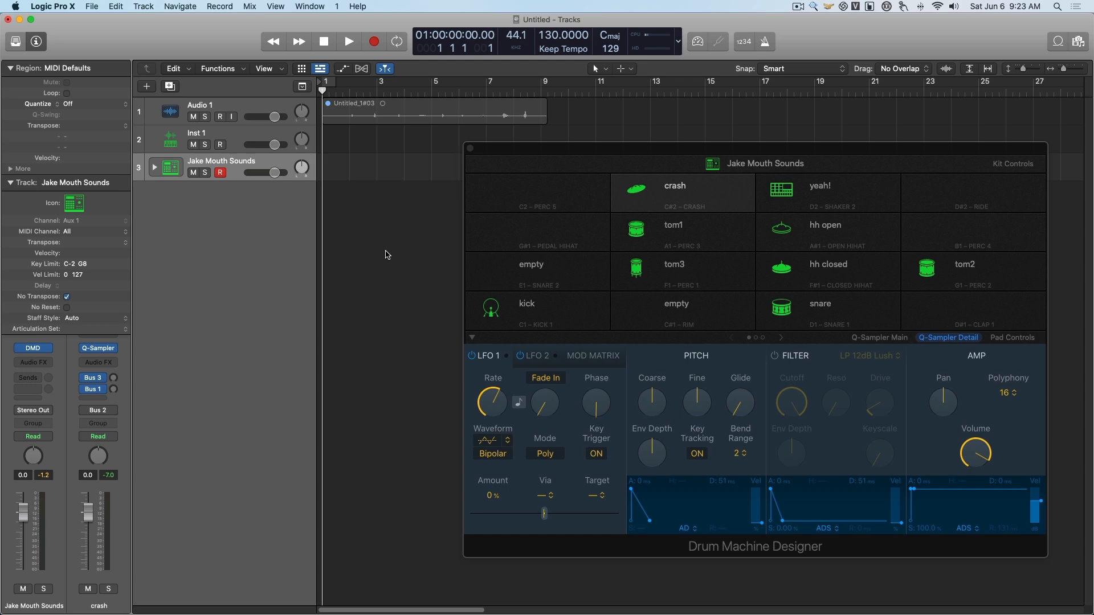
key(r)
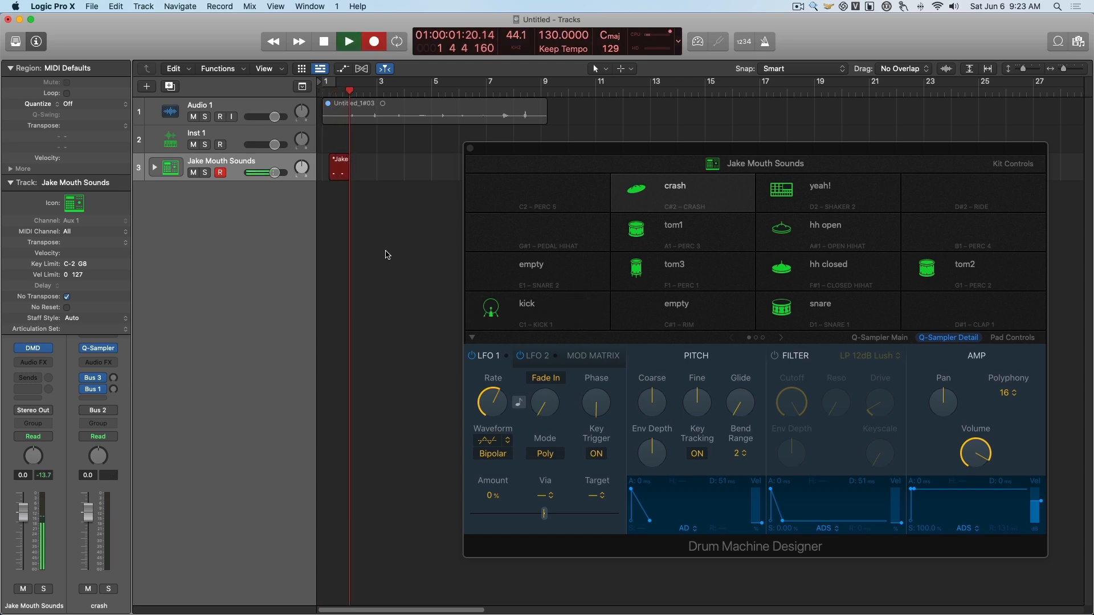
key(space)
Set a cycle range over the recorded kick region and move the Drum Machine Designer window back over the lanes
drag(368, 178, 330, 178)
drag(330, 83, 361, 88)
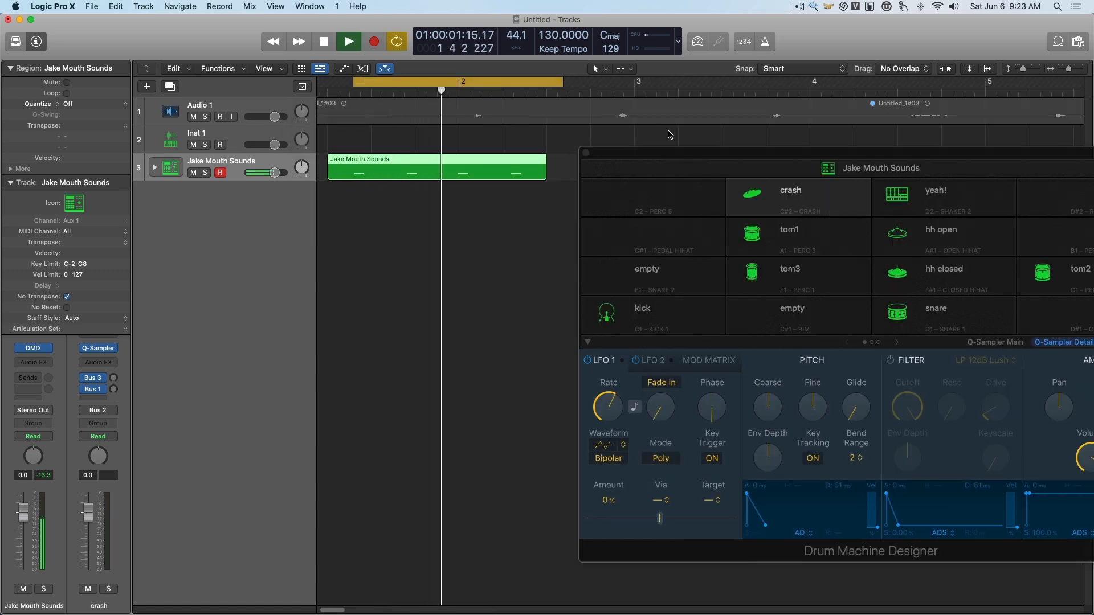
drag(703, 154, 461, 117)
key(space)
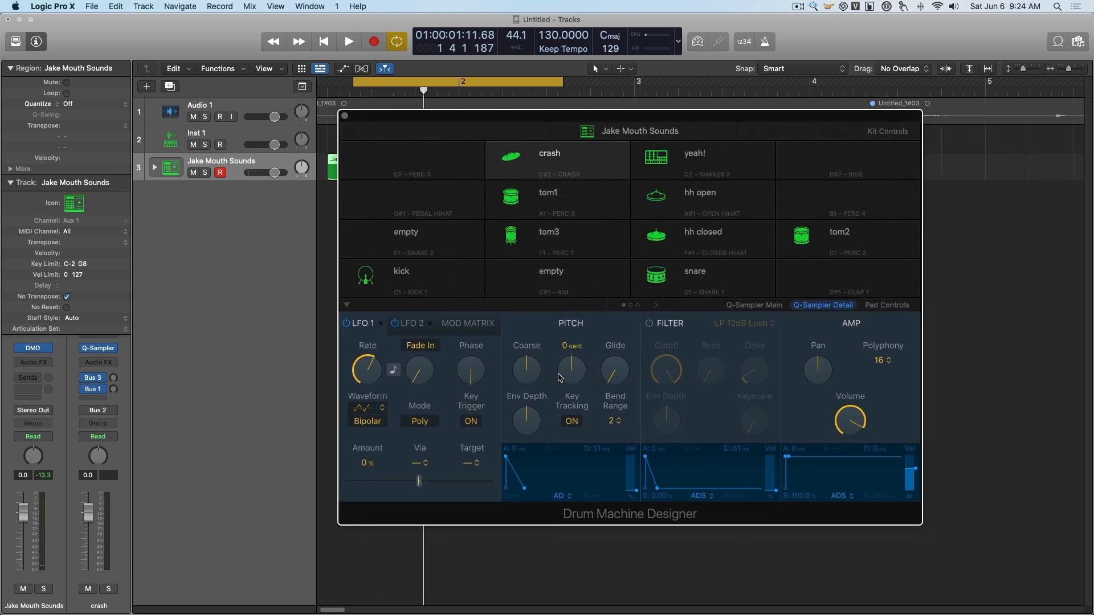
Lower the kick pad's Coarse pitch to -3 while the cycle plays, and try out its Fine pitch control
mouse_move(525, 375)
key(space)
drag(526, 376, 525, 380)
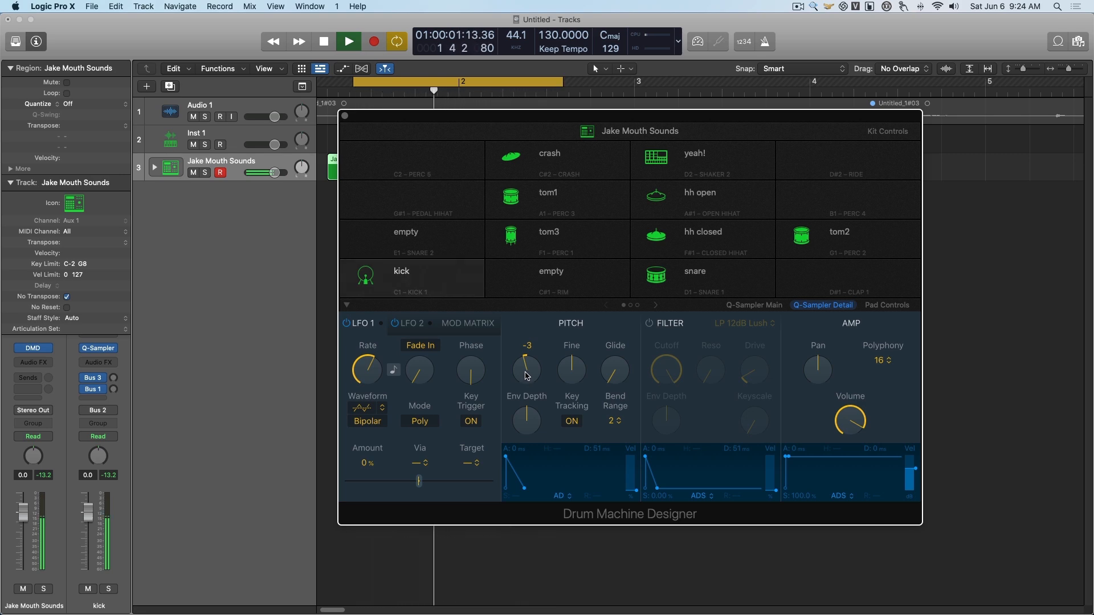
key(space)
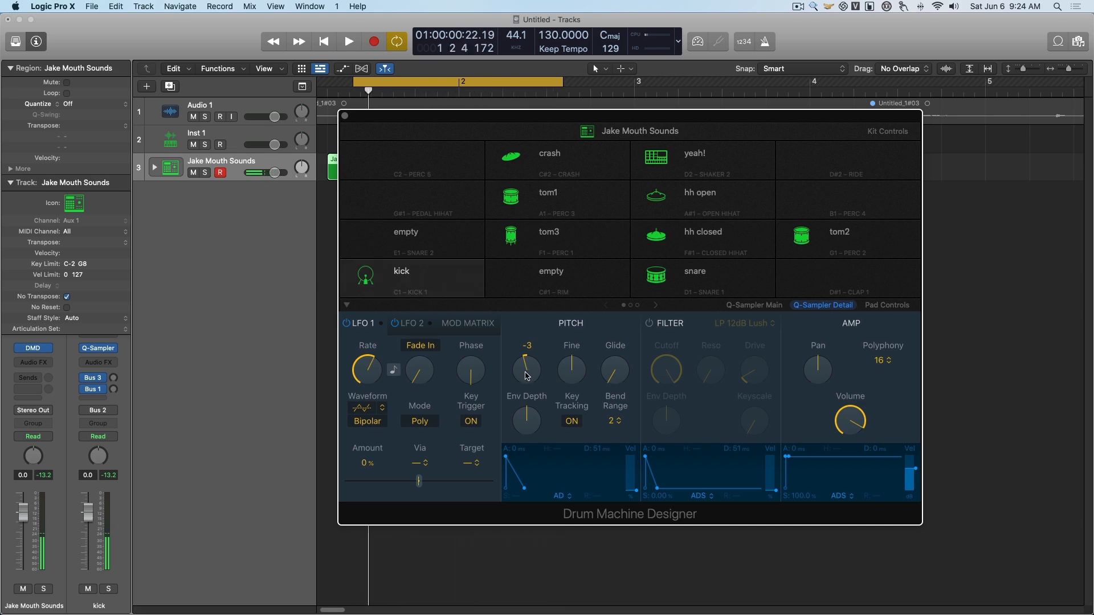
mouse_move(575, 370)
drag(573, 366, 572, 373)
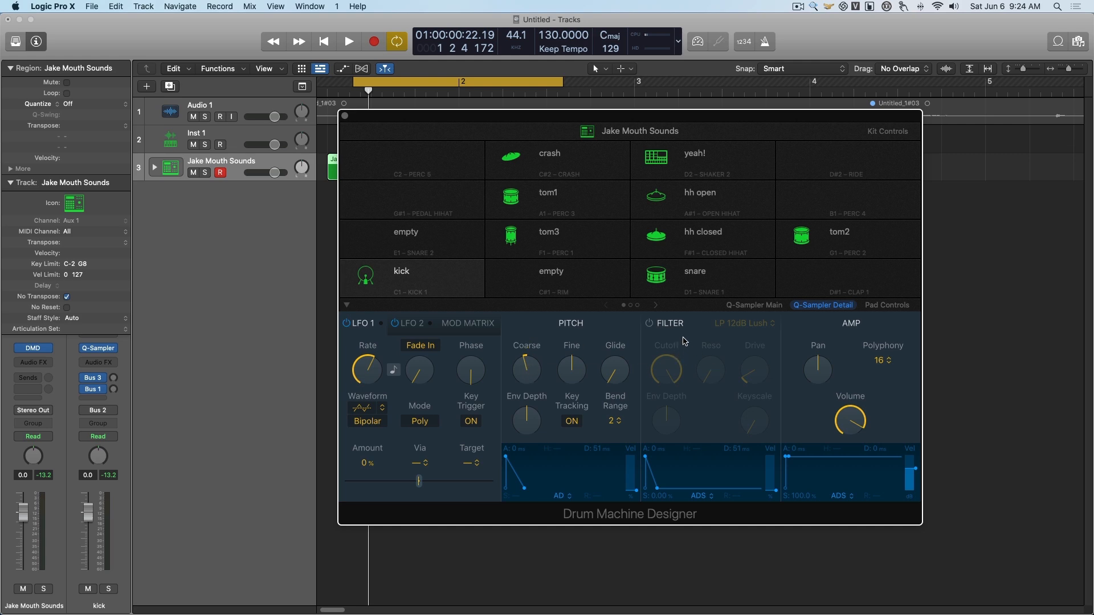
Turn on the kick pad's filter and sweep the LP 12dB Lush cutoff down and back to 100% while the cycle plays
click(649, 324)
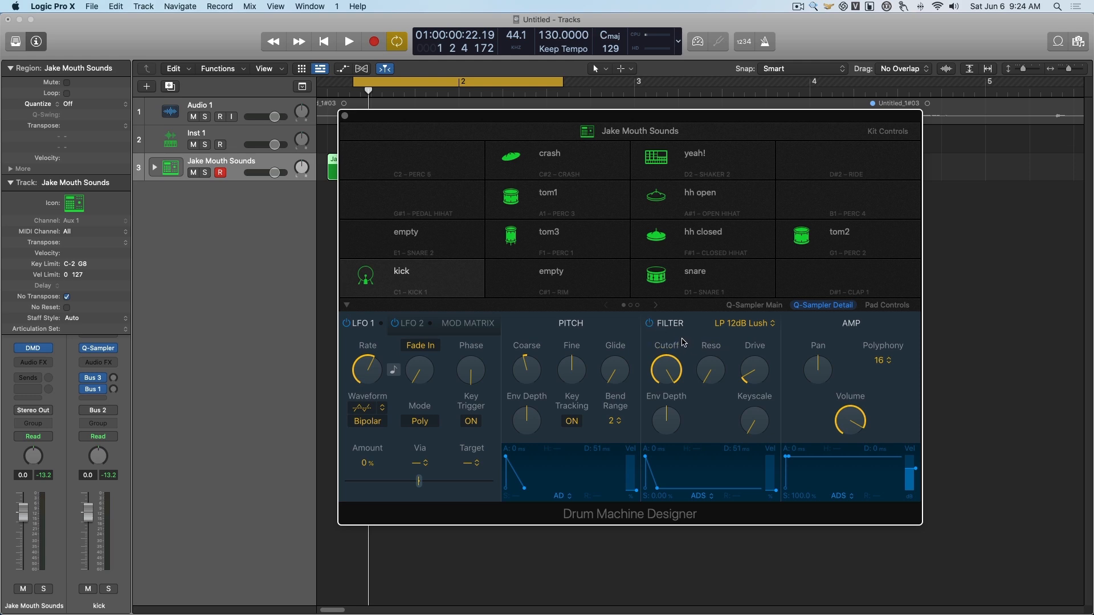
key(space)
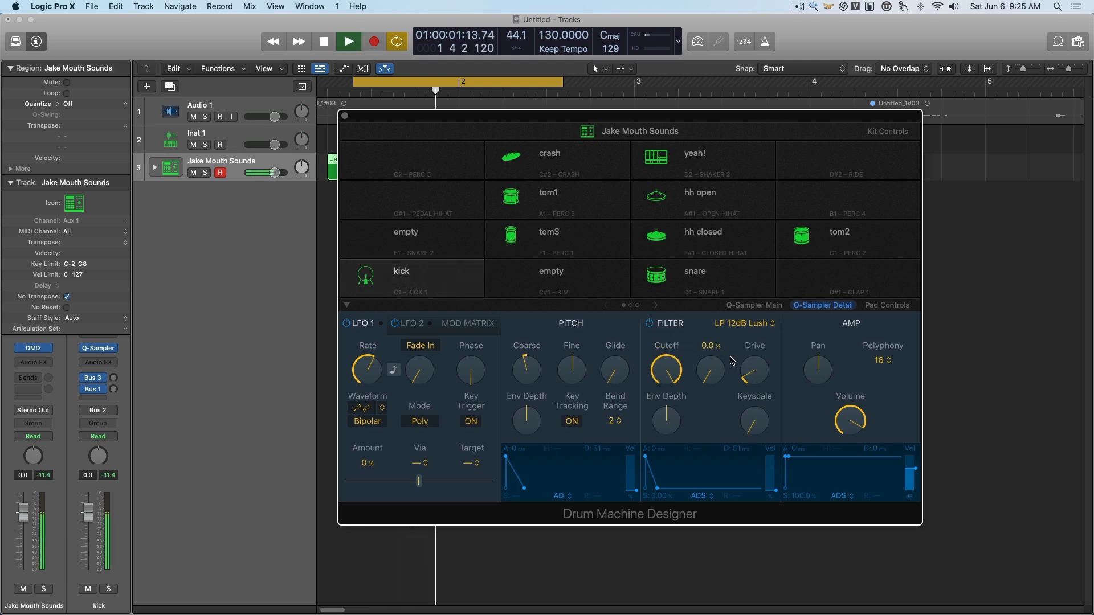
mouse_move(670, 366)
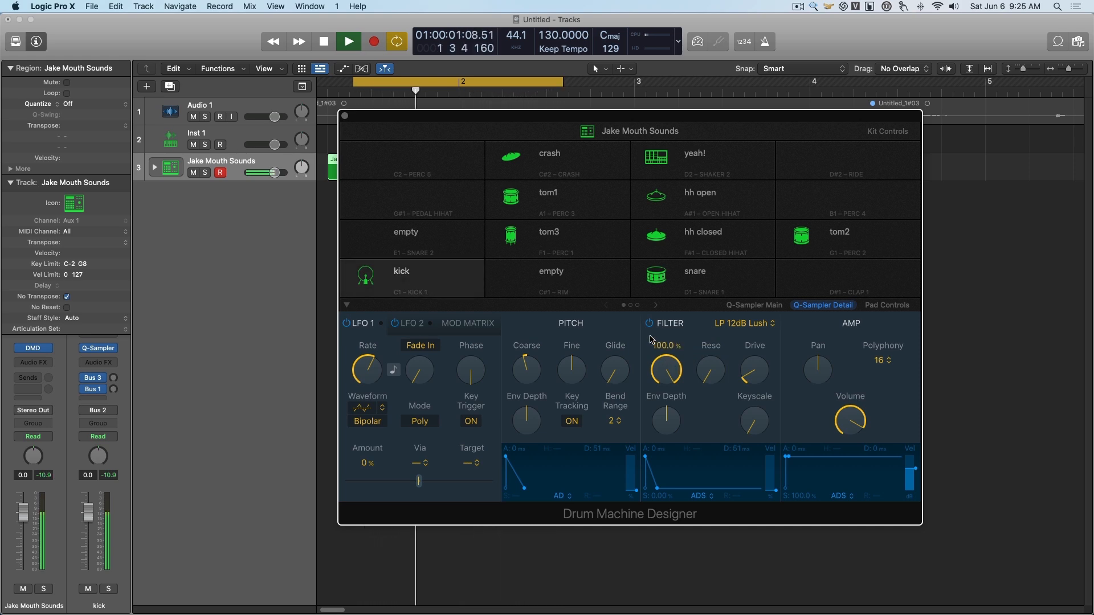
key(space)
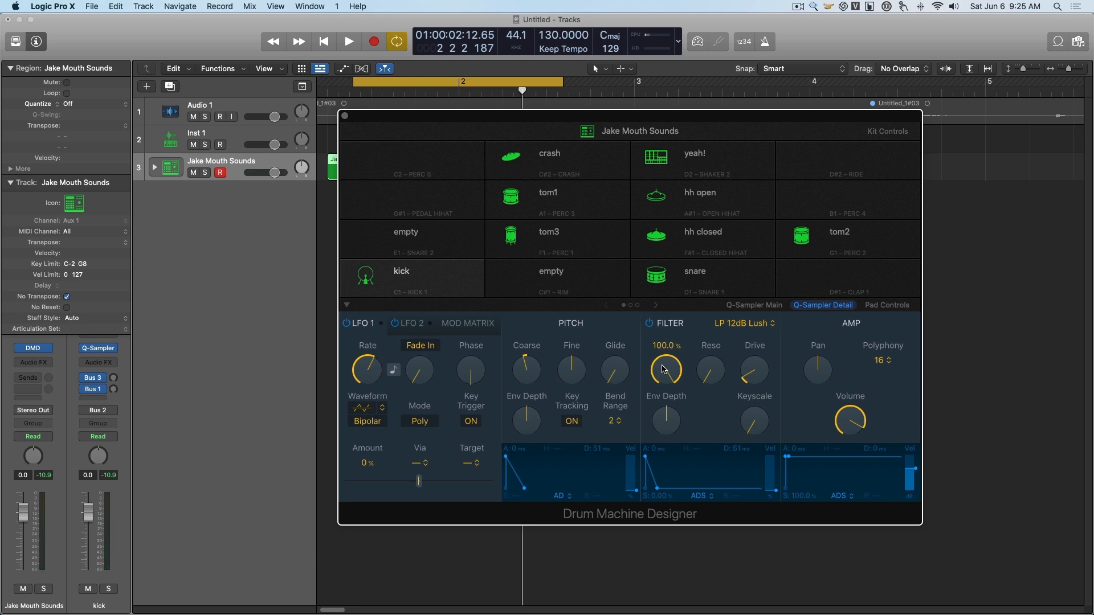
key(space)
drag(664, 370, 660, 456)
key(space)
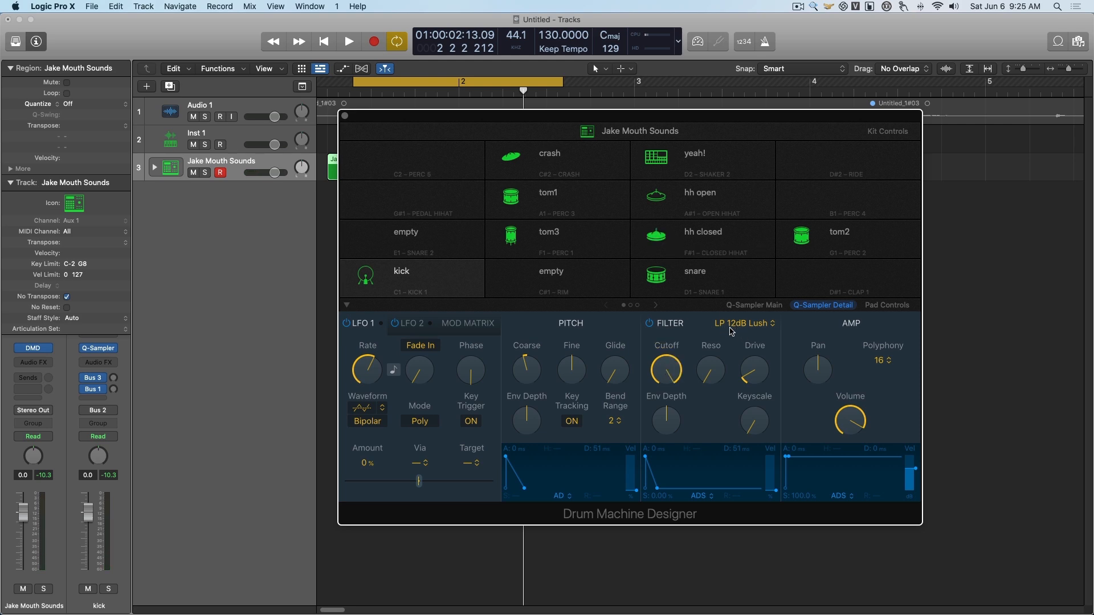
Try the HP 12dB Creamy filter on the kick pad, sweeping its cutoff down and back up during playback
click(753, 328)
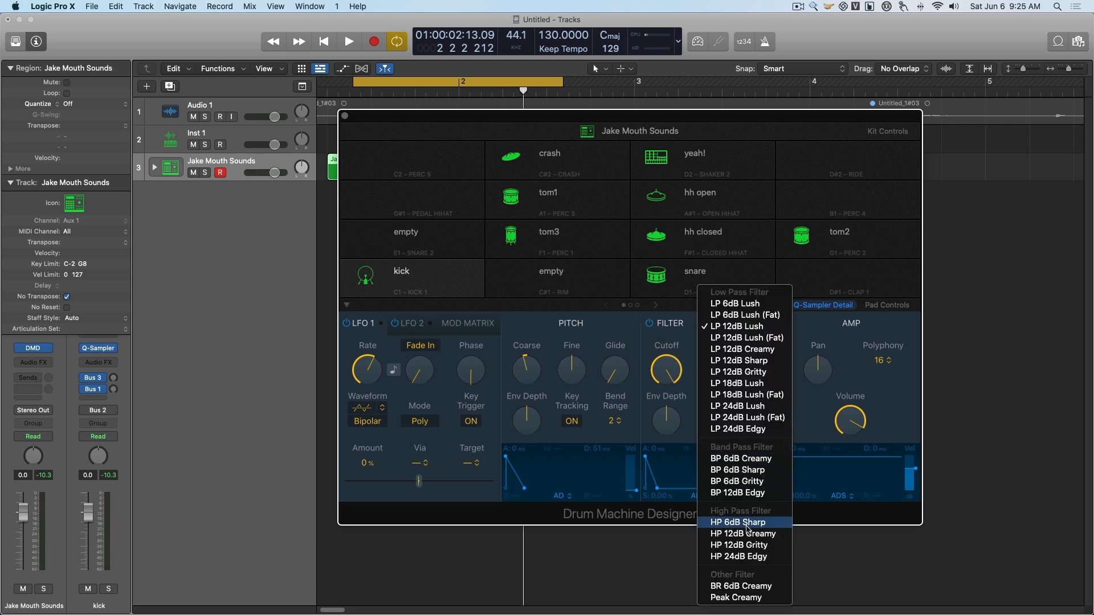
click(743, 534)
key(space)
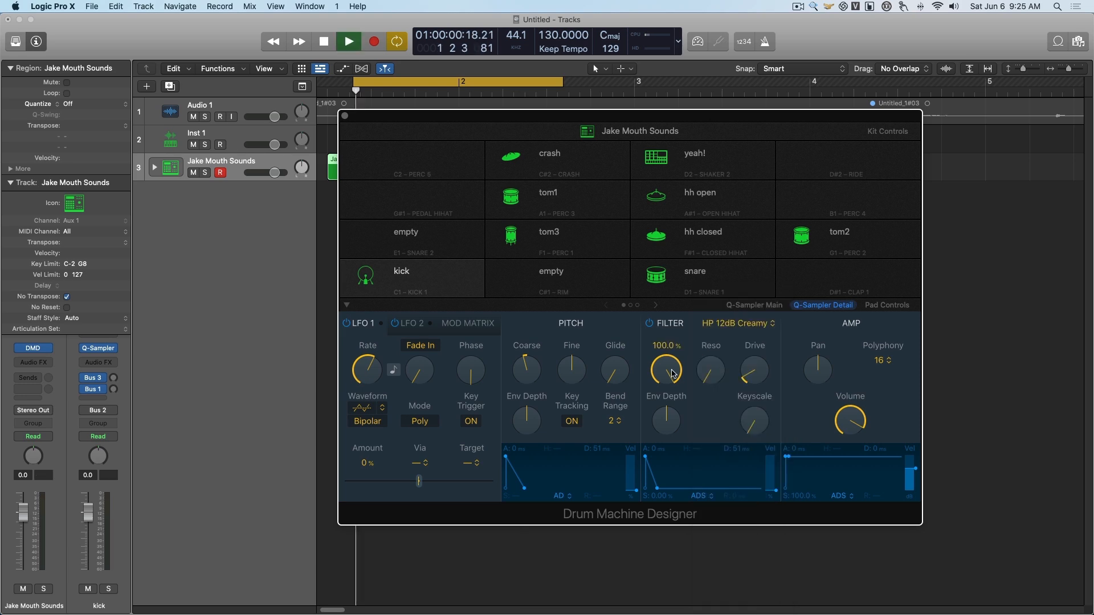
drag(672, 369, 670, 399)
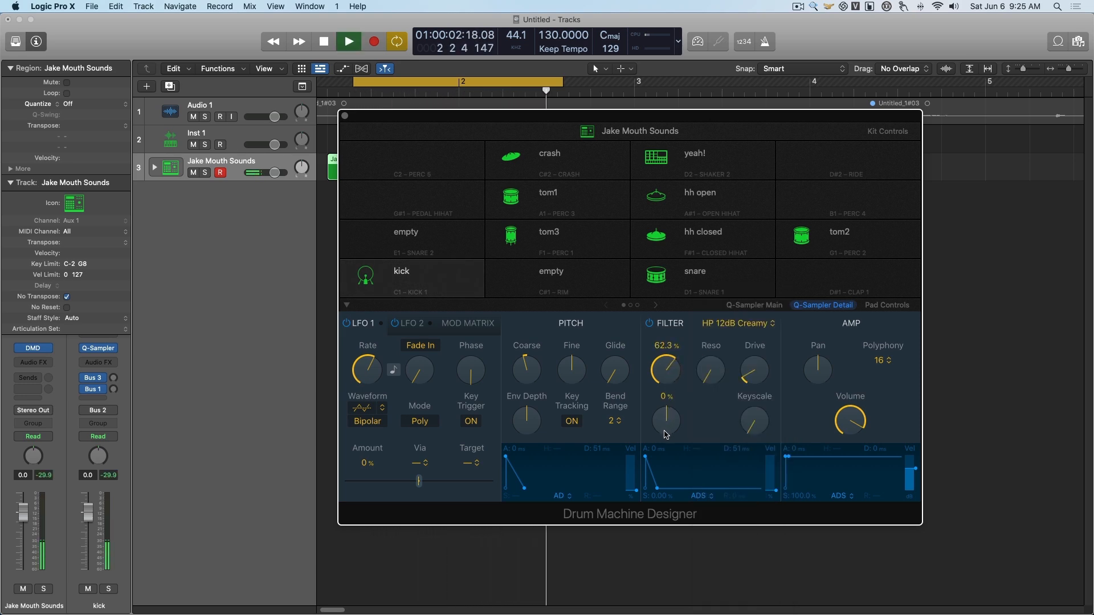
drag(661, 461, 668, 369)
key(space)
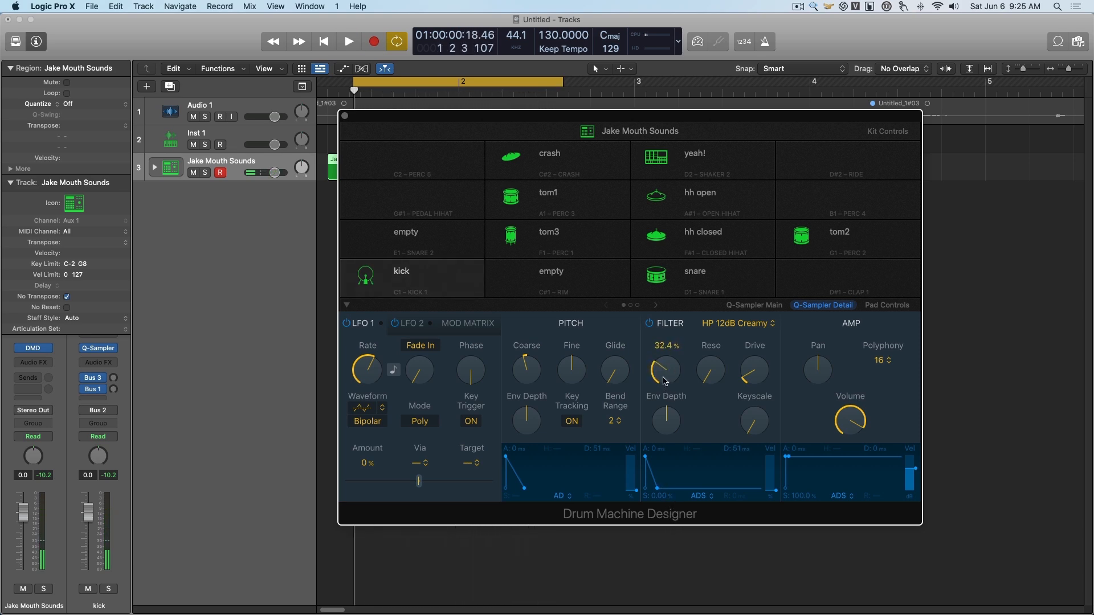
Switch the kick pad's filter to LP 6dB Lush (Fat) and lower its cutoff to just under halfway during playback
click(738, 323)
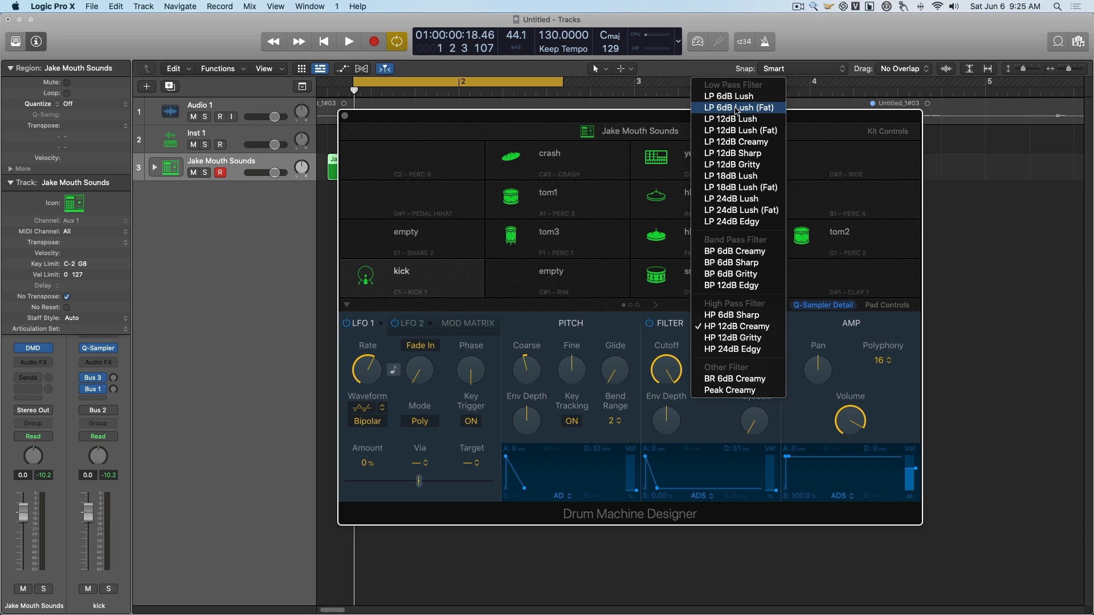
click(735, 111)
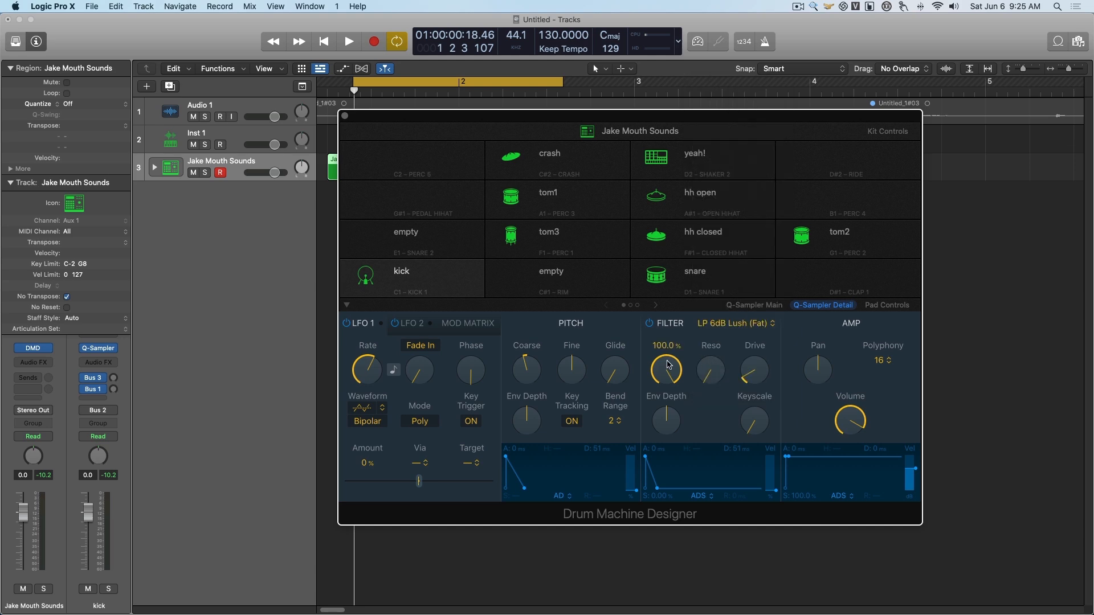
key(space)
drag(666, 370, 665, 476)
key(space)
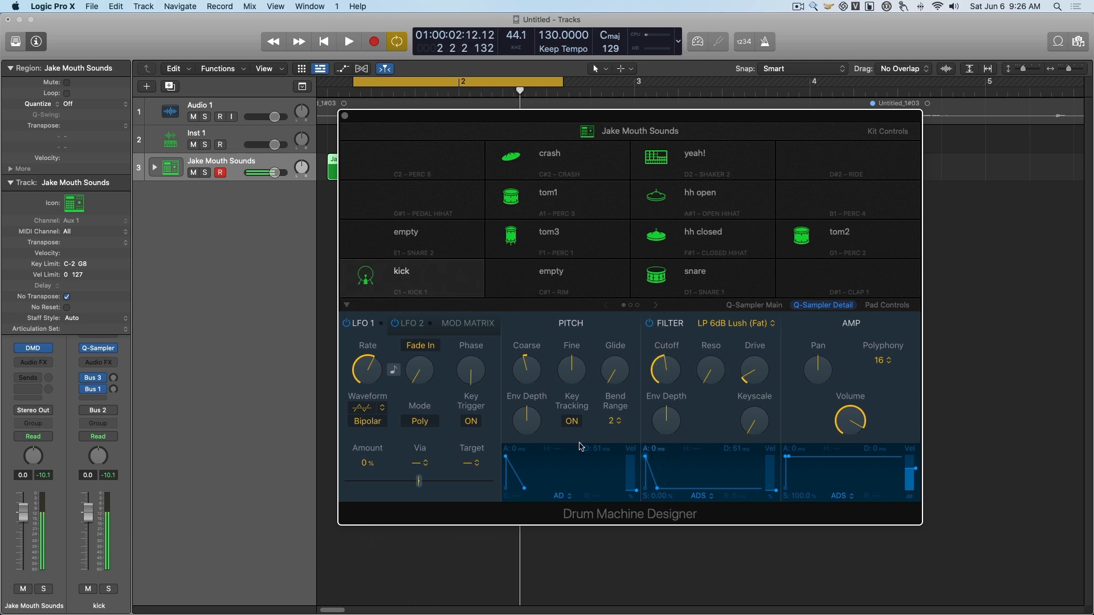
Insert a Channel EQ on the drum kit's main channel strip and enable its low-pass band
click(61, 366)
click(34, 388)
drag(717, 159, 522, 181)
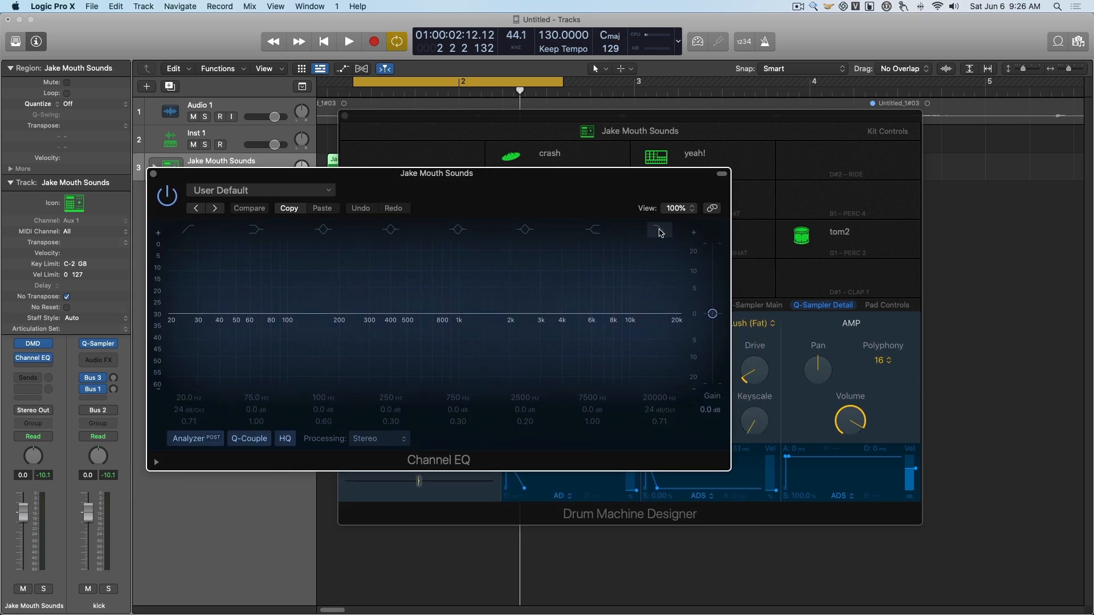
click(659, 231)
Switch the kick pad's filter to LP 12dB Lush (Fat) and set the Channel EQ's low-pass slope to 12 dB/Oct
click(753, 324)
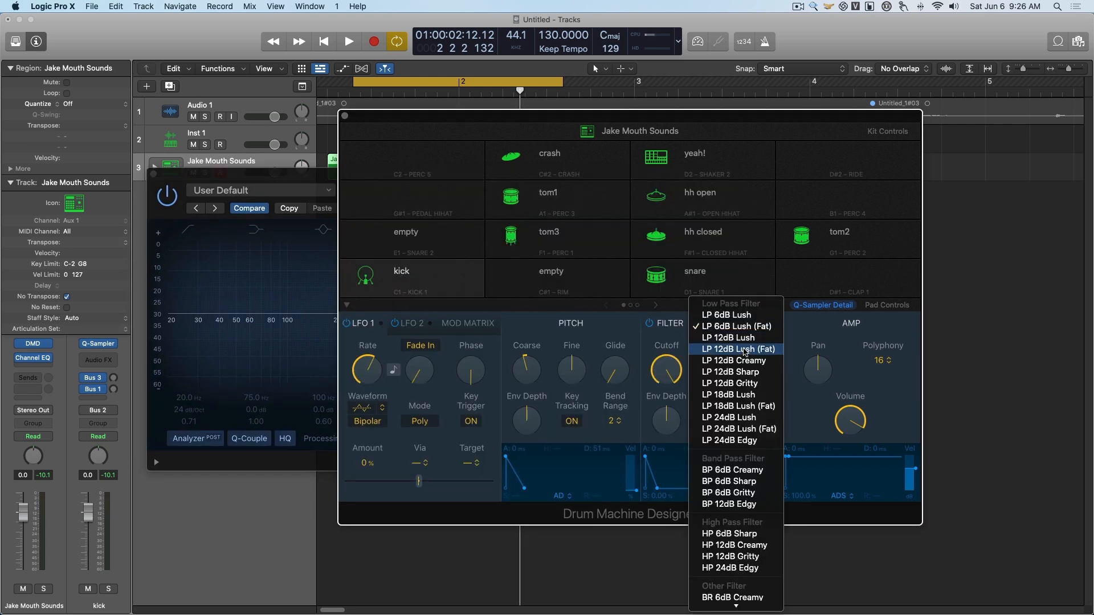
click(745, 350)
click(336, 191)
click(648, 408)
text(12)
key(Return)
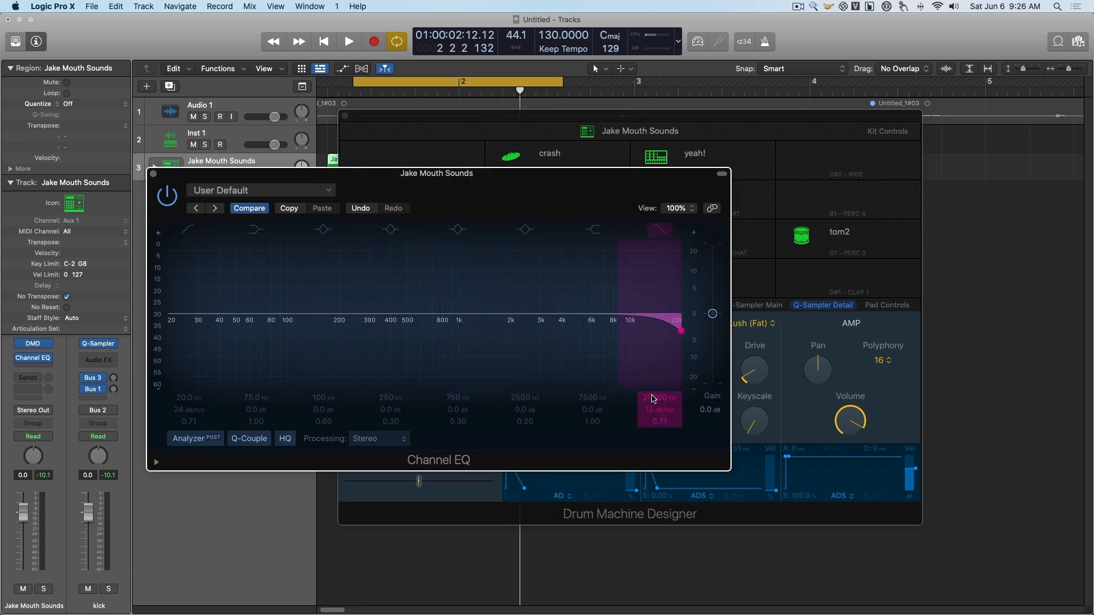
Lower the Channel EQ's low-pass frequency to 3960 Hz while the cycle plays, and bypass the EQ
drag(635, 181, 537, 176)
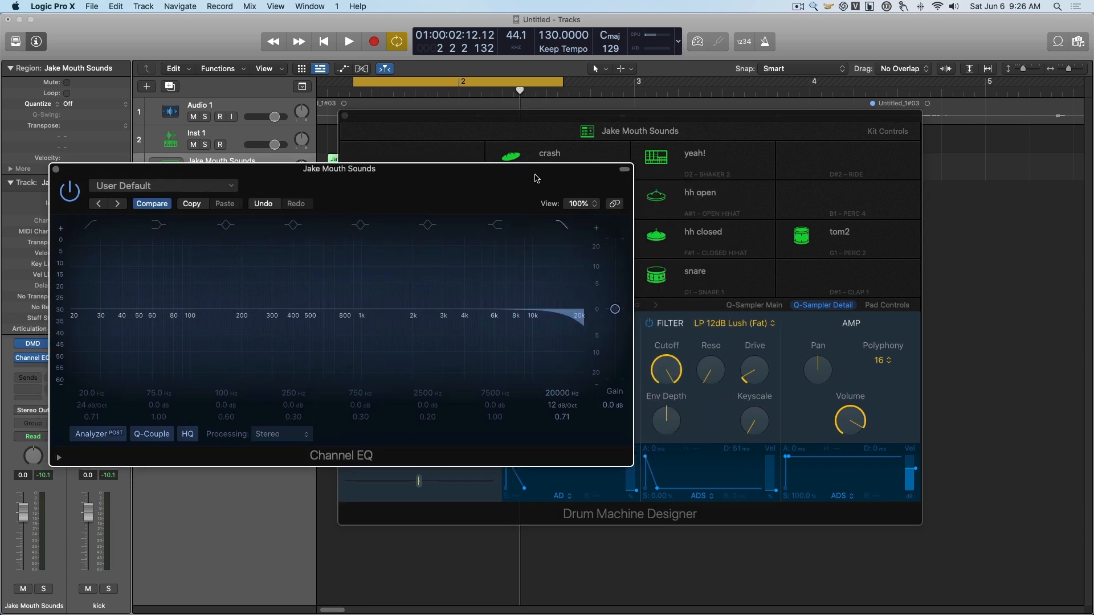
key(space)
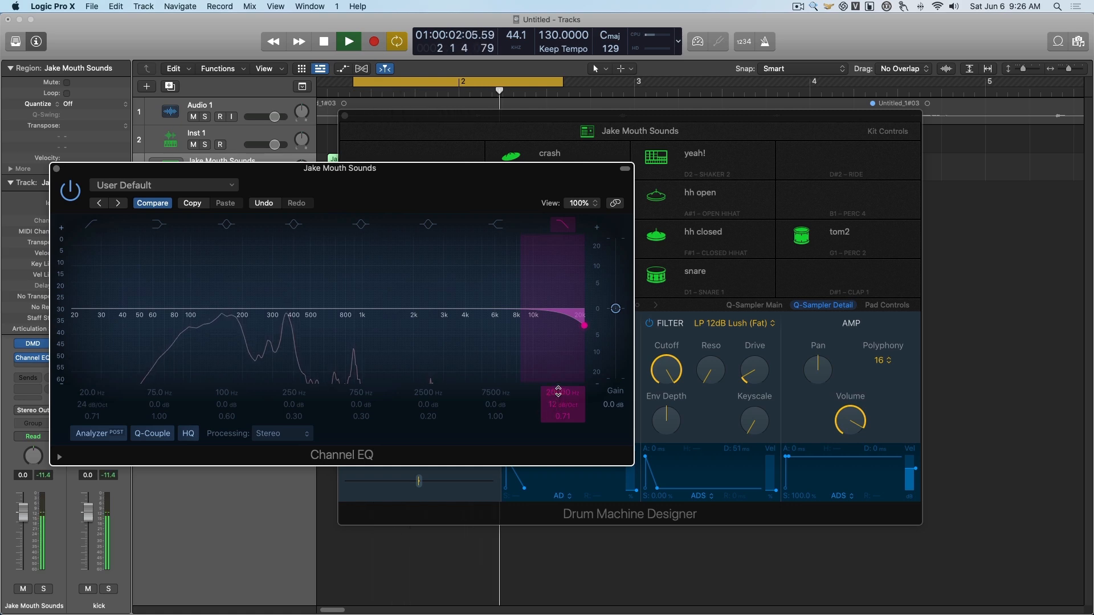
drag(559, 391, 558, 454)
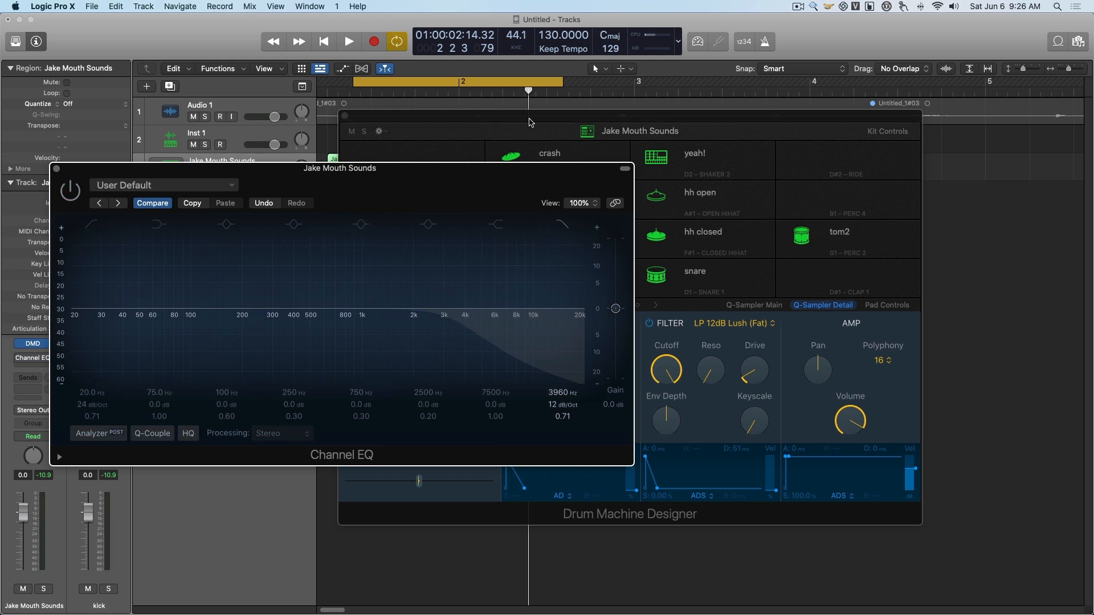
Lower the kick pad's filter cutoff to about 50% while the cycle plays
click(531, 124)
key(space)
drag(682, 385, 660, 431)
key(space)
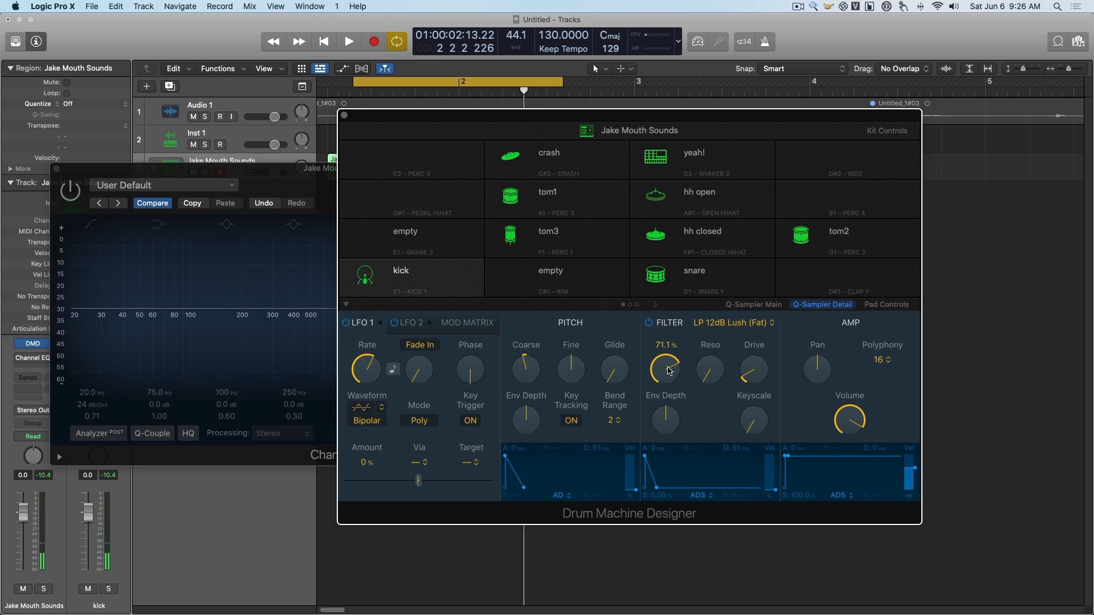
click(260, 181)
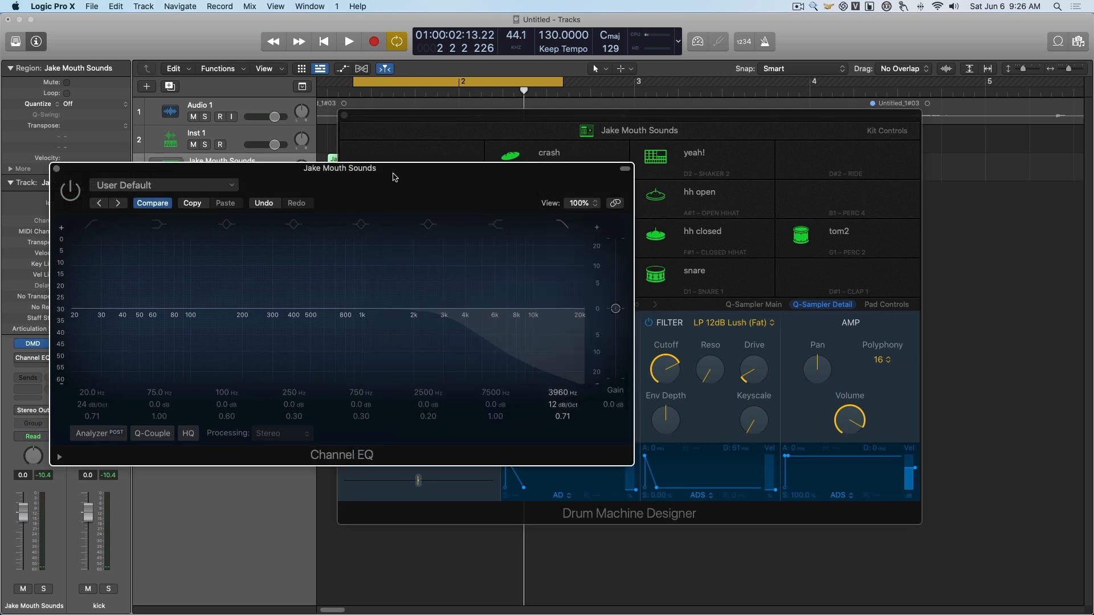
click(663, 377)
key(space)
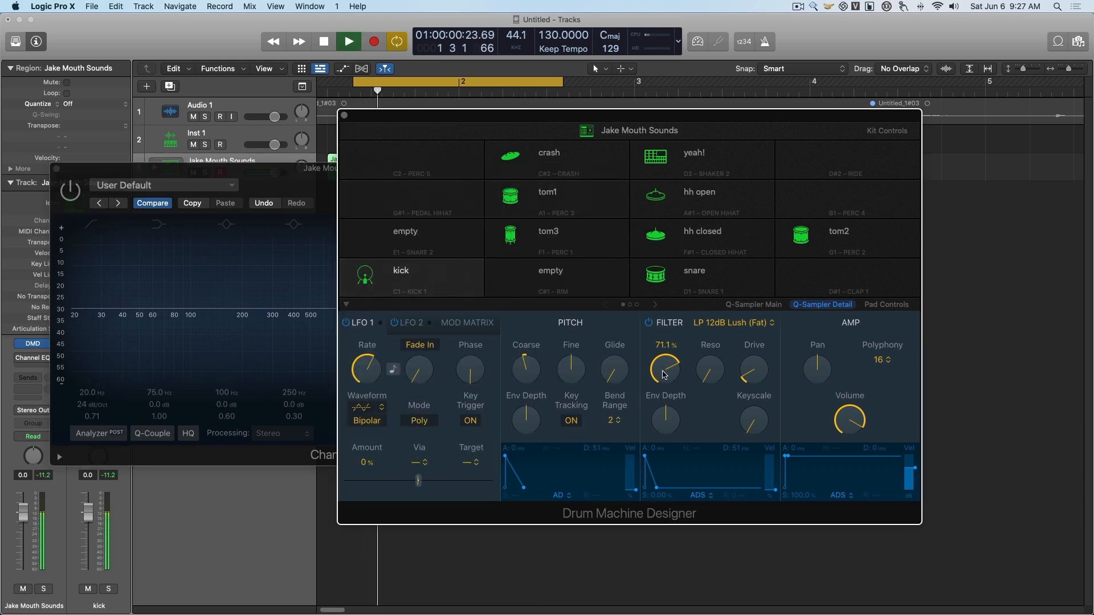
drag(664, 375, 663, 411)
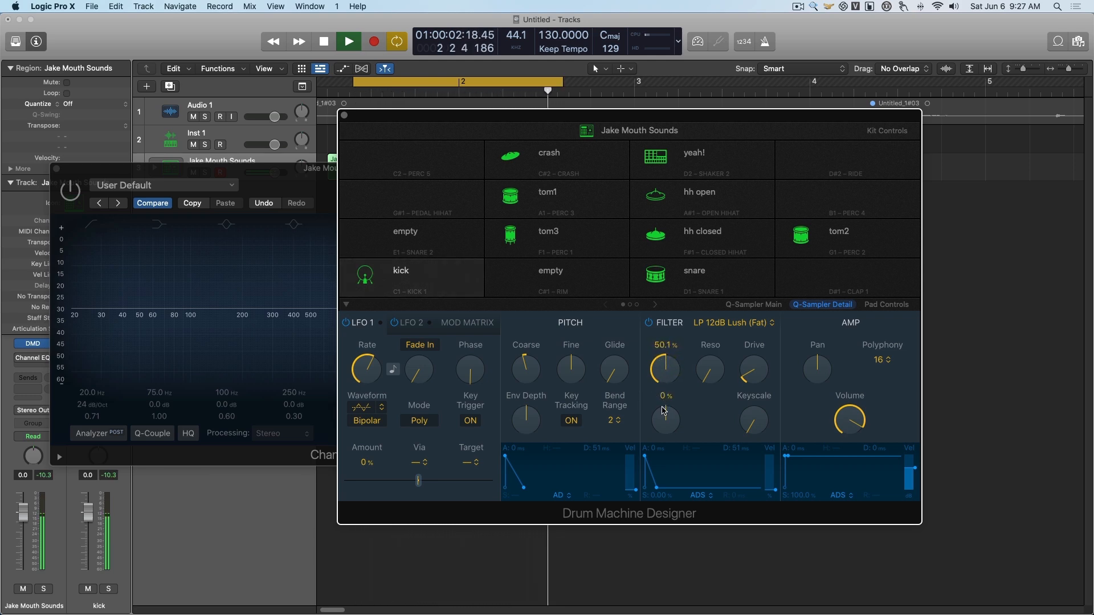
key(space)
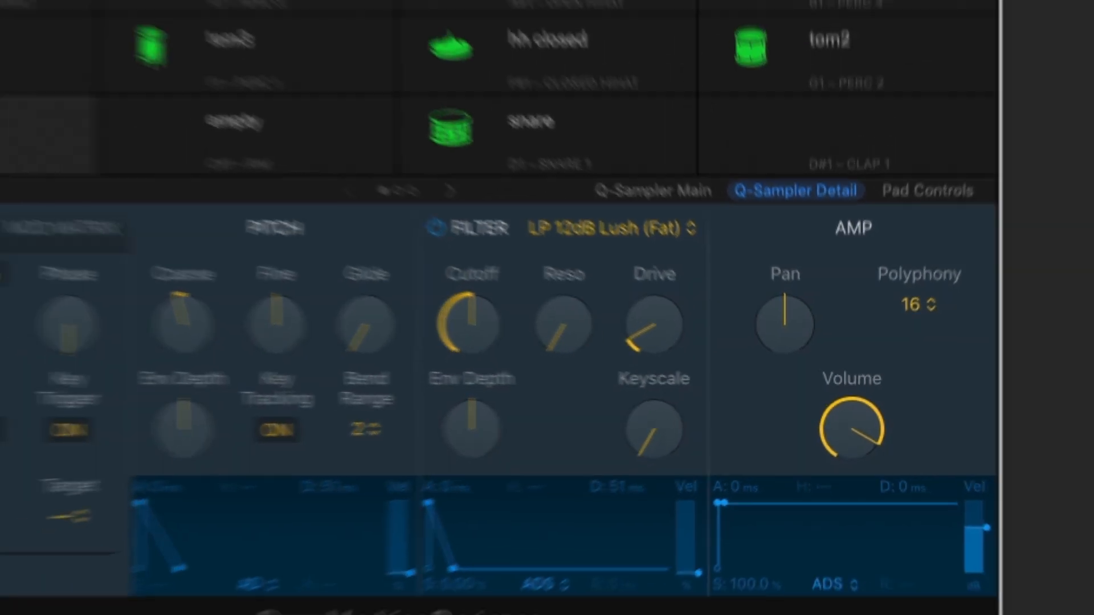
Re-enable the Channel EQ, raise its low-pass band's Q to 2.00, and bypass the EQ again
click(274, 185)
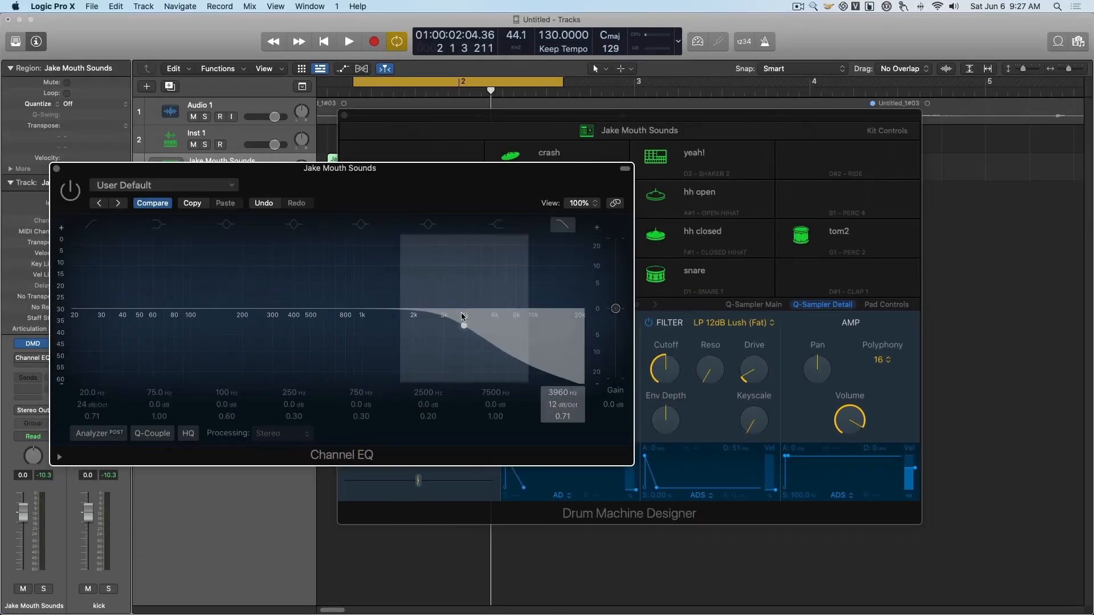
click(69, 195)
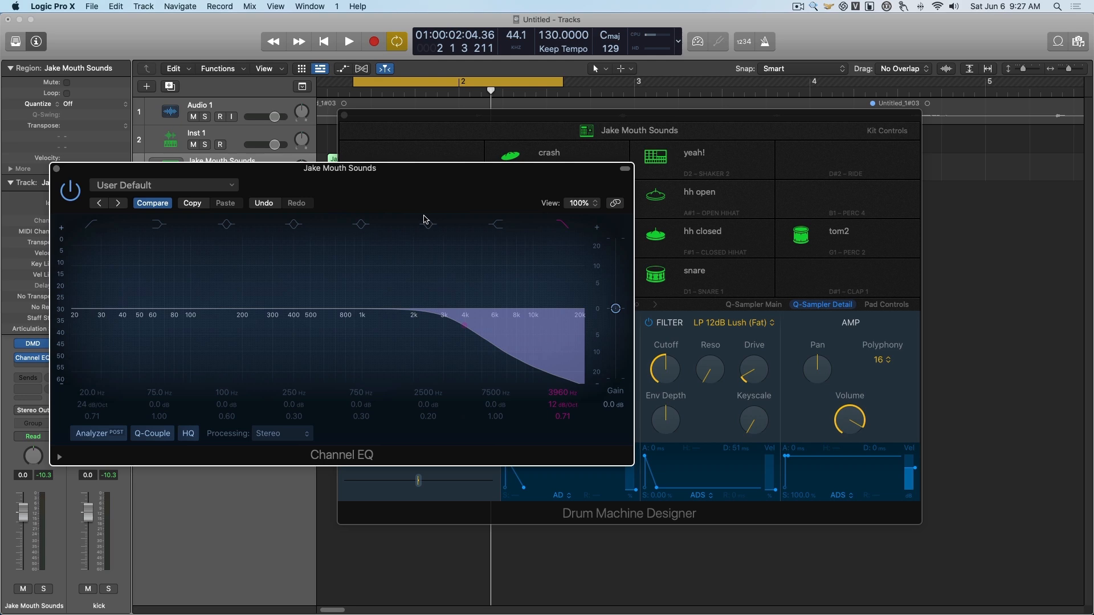
drag(465, 313, 465, 278)
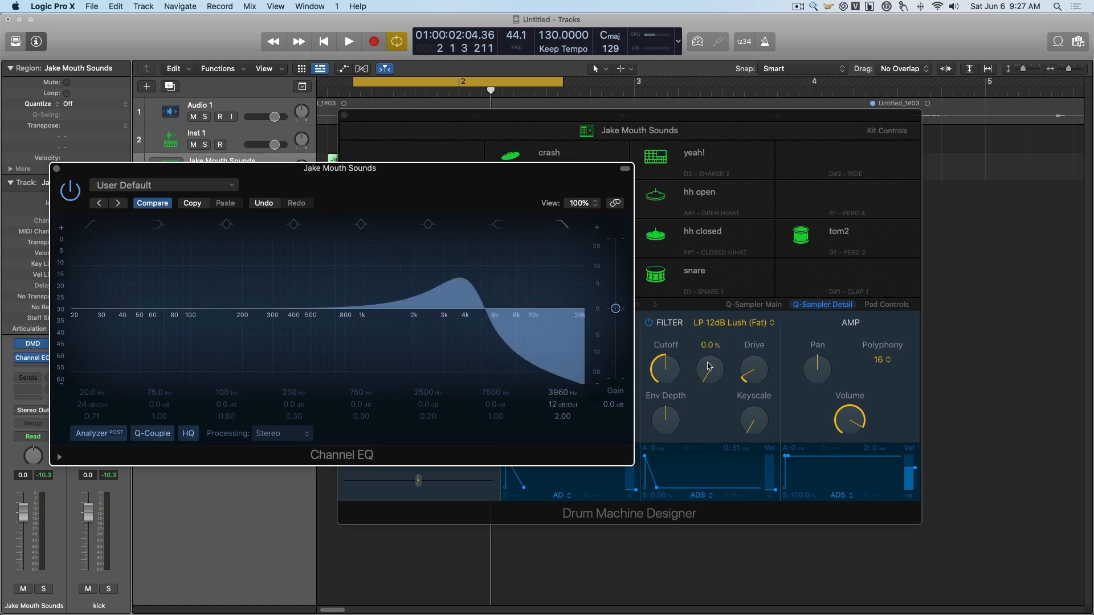
click(70, 191)
Try out the kick pad's filter resonance, raising it past 60% and bringing it back to zero during playback
click(687, 116)
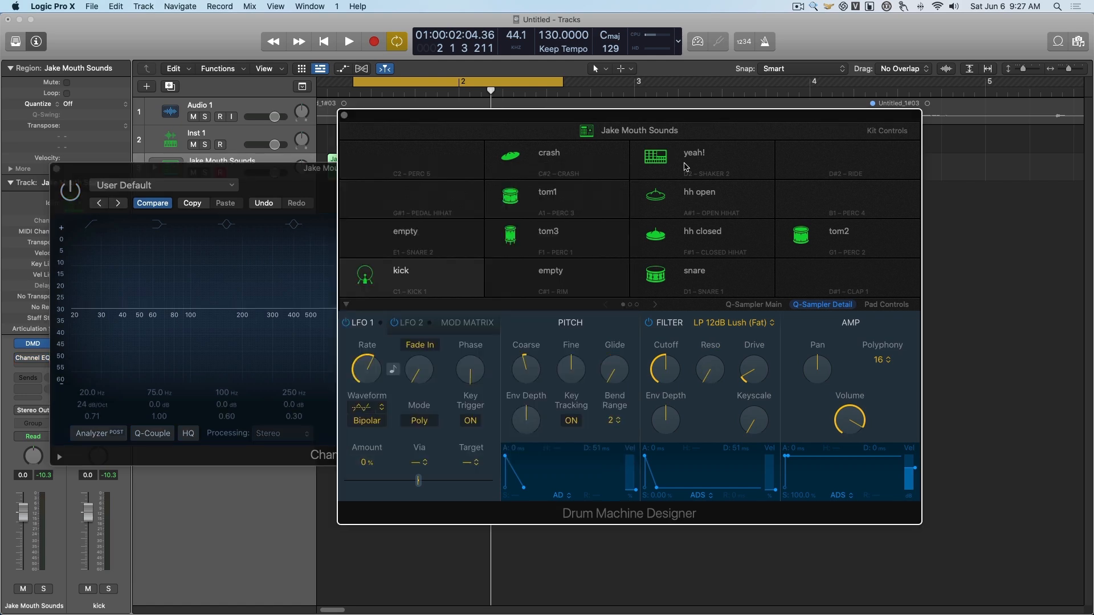
key(space)
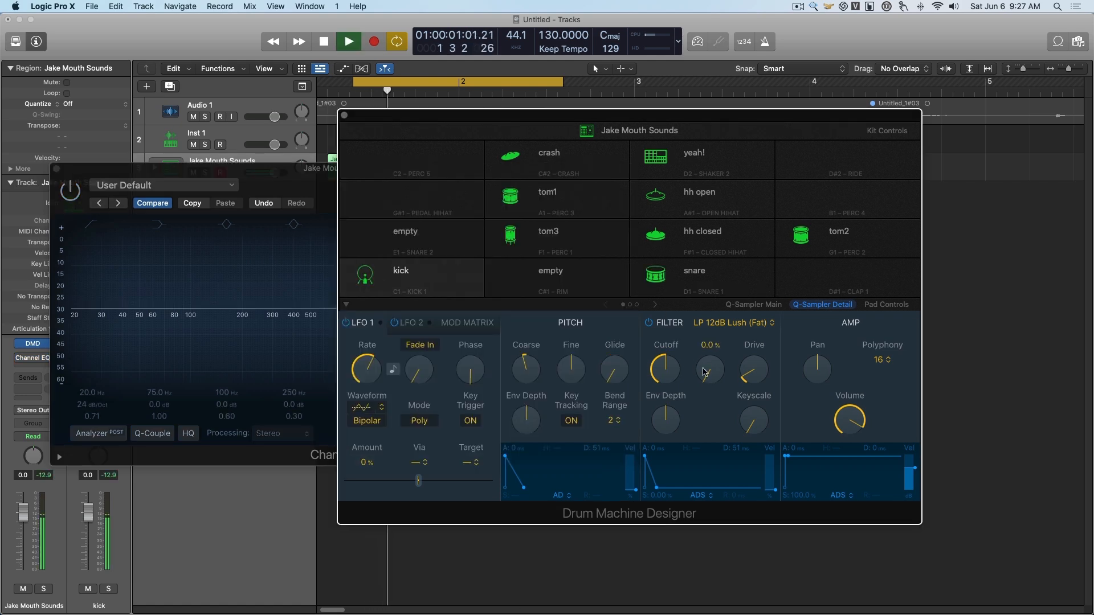
drag(709, 370, 706, 293)
key(space)
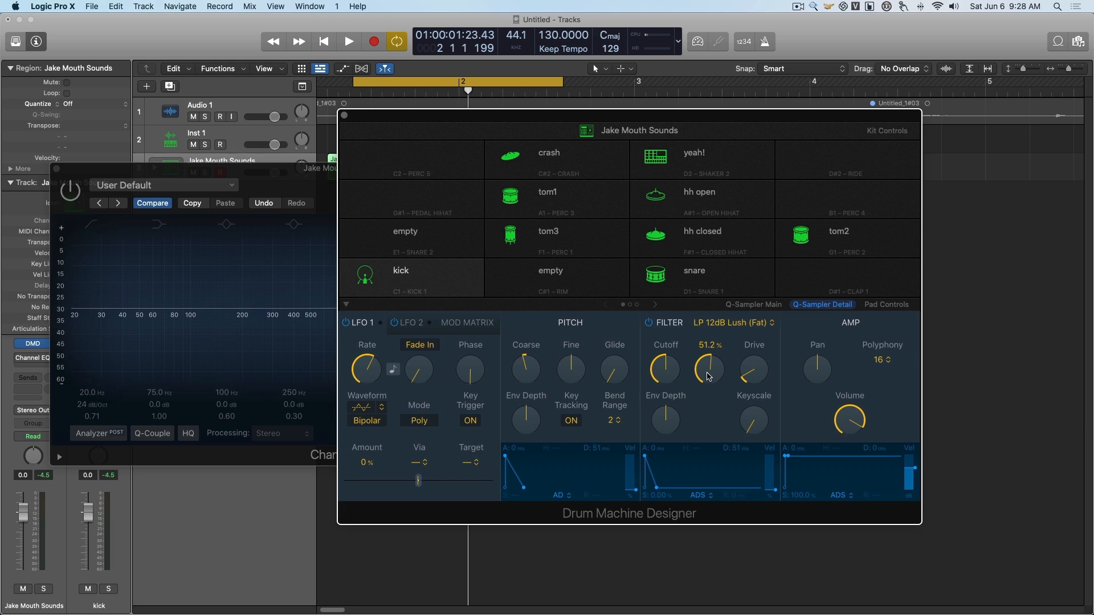
key(space)
drag(708, 376, 702, 350)
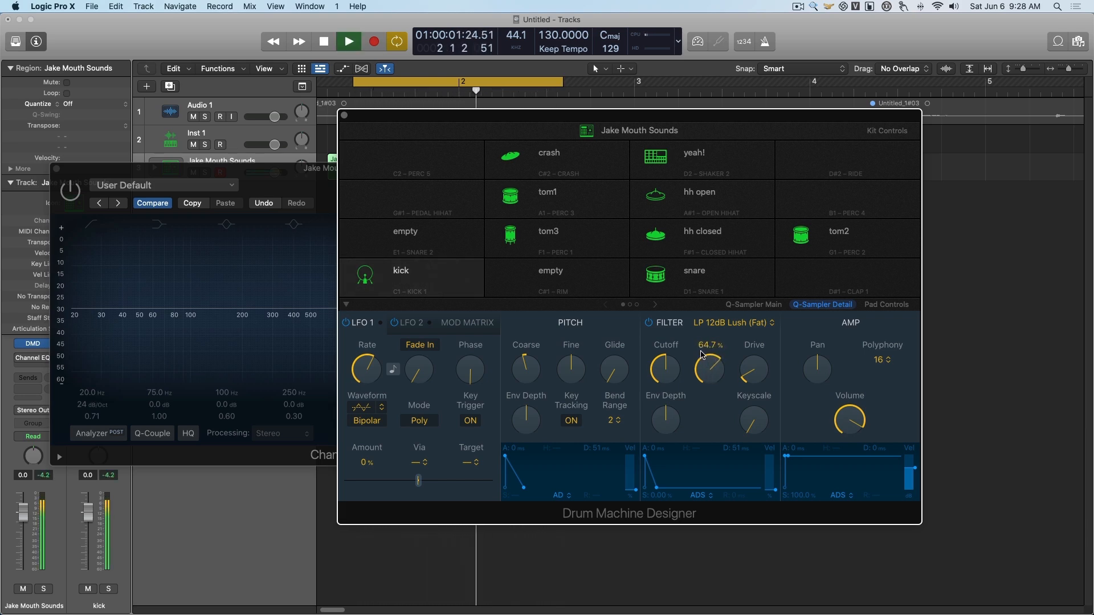
key(space)
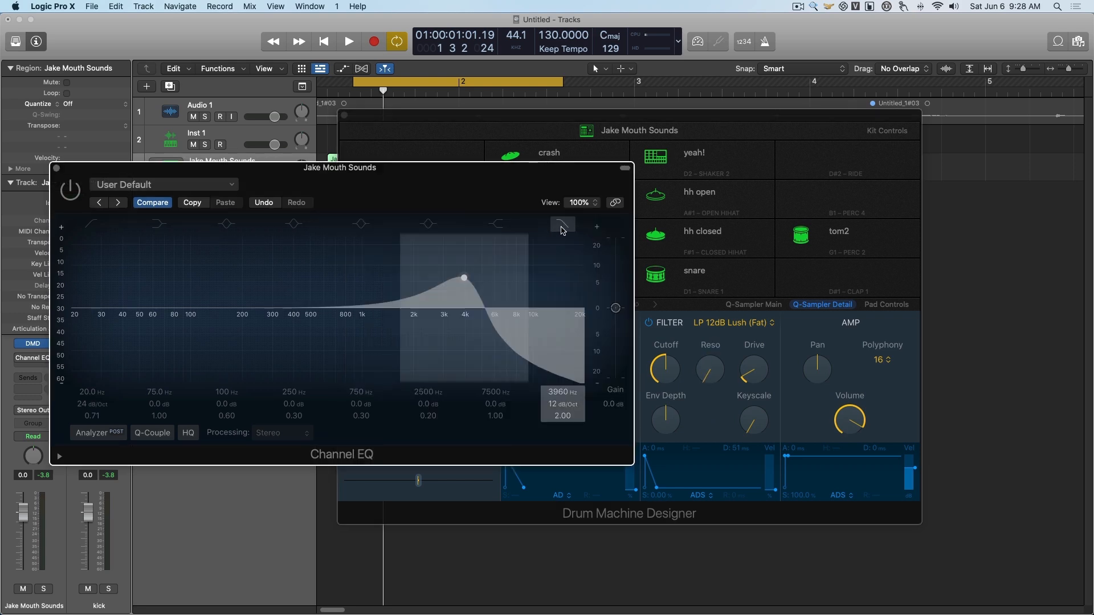
Turn off the kick pad's filter and raise the re-enabled EQ's low-pass Q to 6.20 while the cycle plays
drag(463, 245, 464, 307)
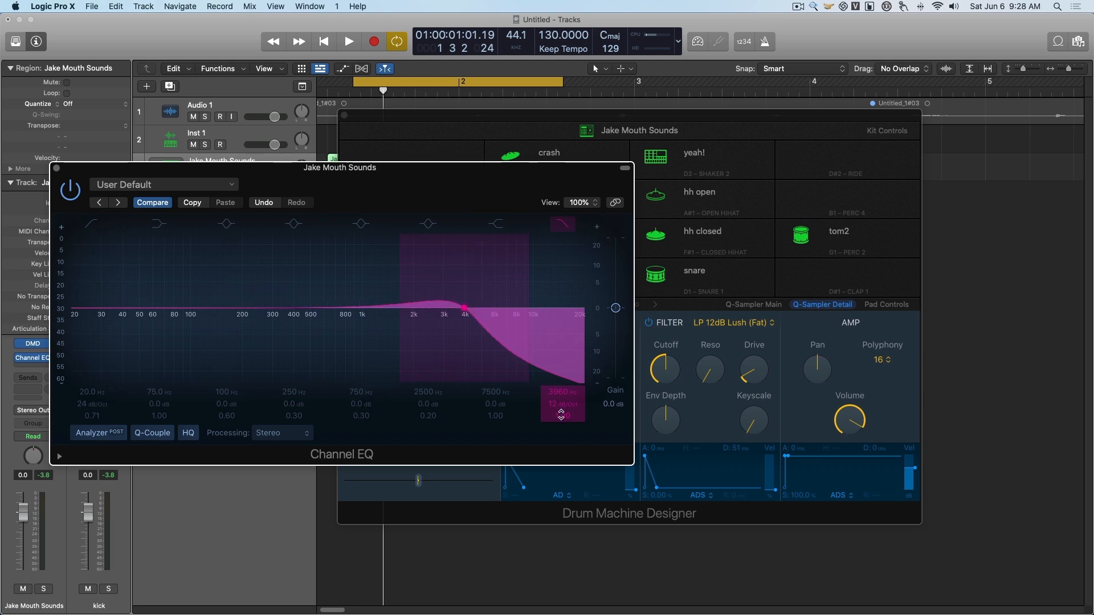
click(648, 322)
click(164, 168)
key(space)
drag(526, 412, 526, 377)
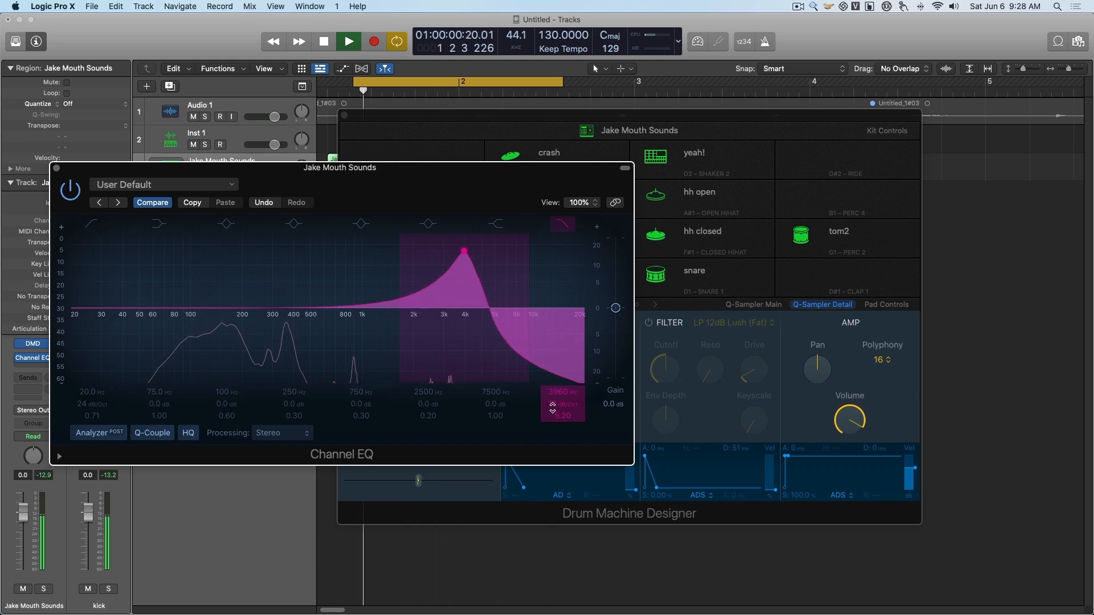
Sweep the EQ's low-pass frequency down to 1910 Hz and its Q up to 100, and settle the Q at 1.70
click(554, 405)
click(542, 415)
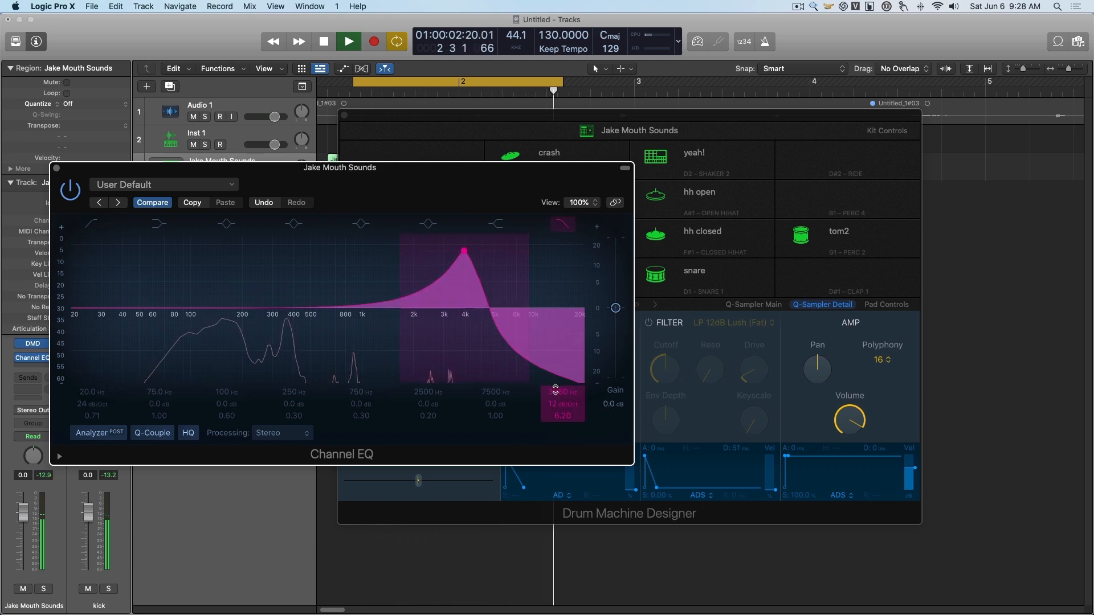
drag(555, 392, 560, 416)
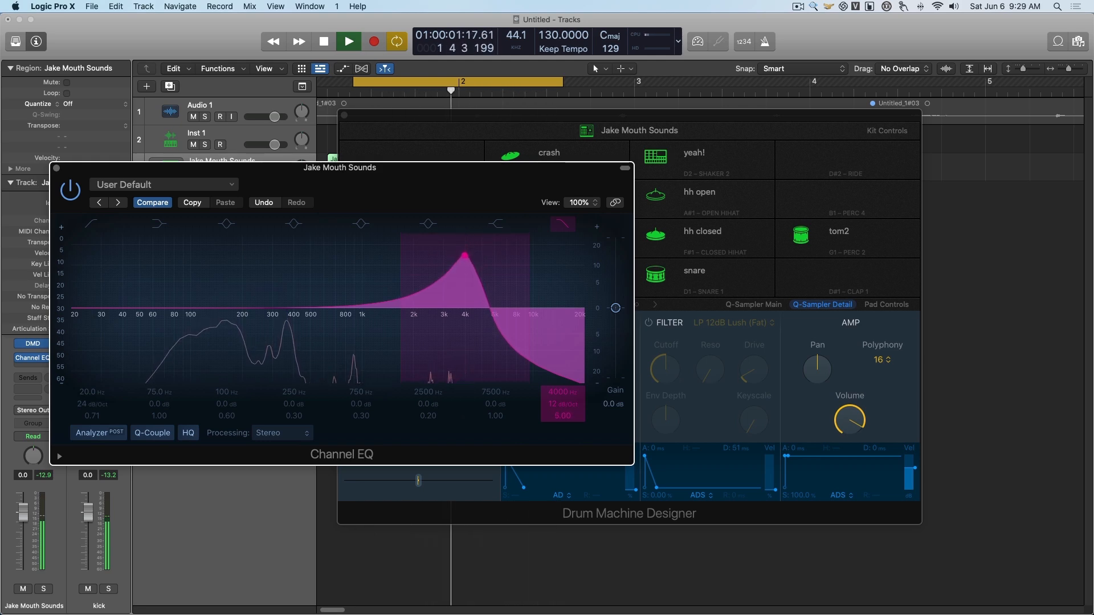
key(space)
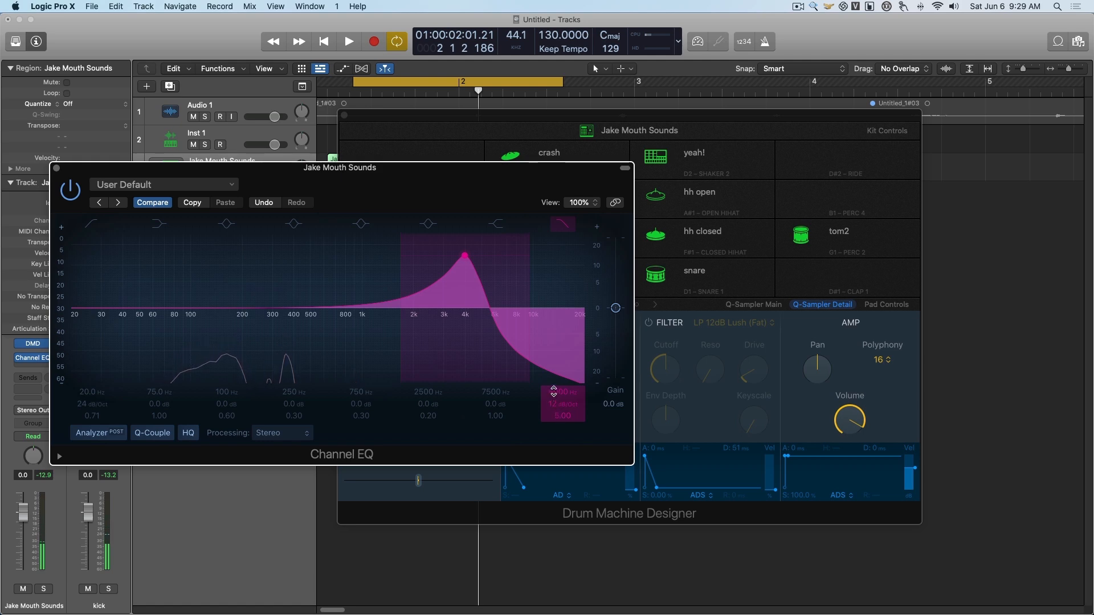
drag(560, 393, 561, 371)
key(space)
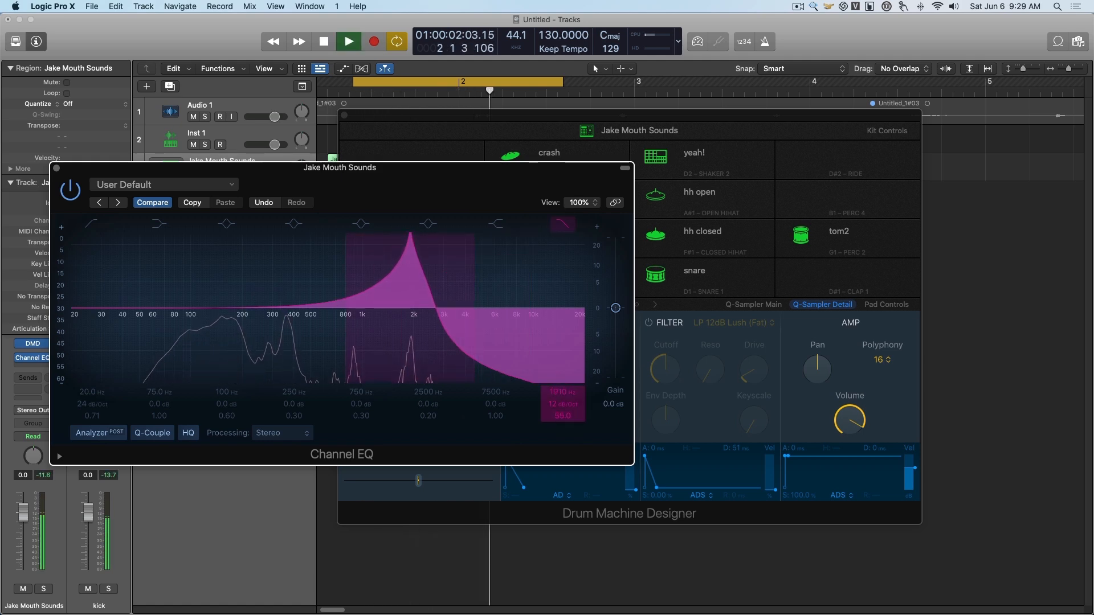
key(space)
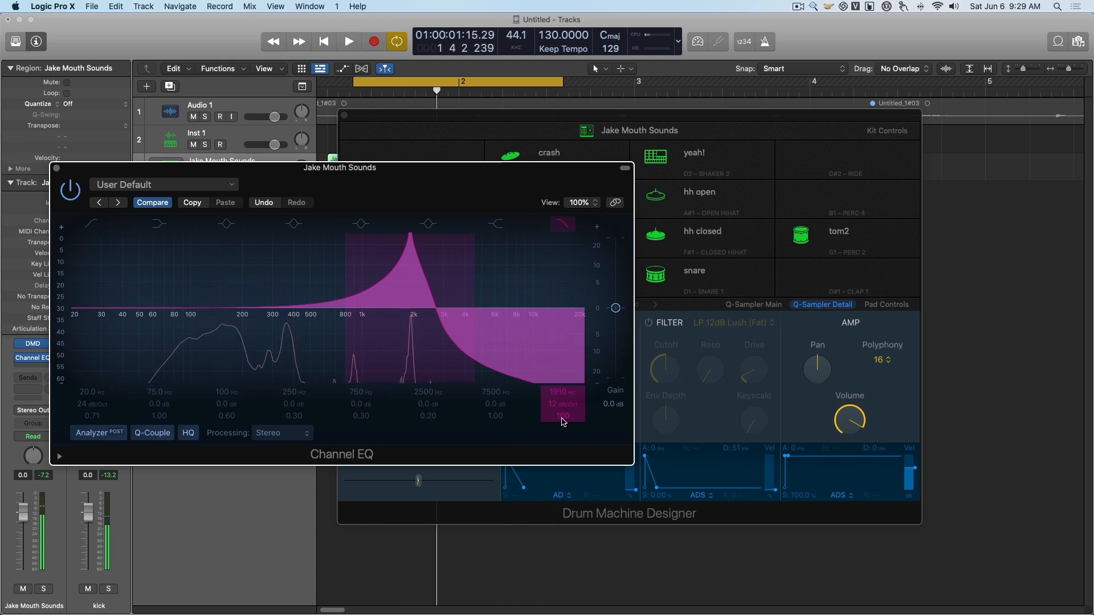
drag(564, 416, 562, 427)
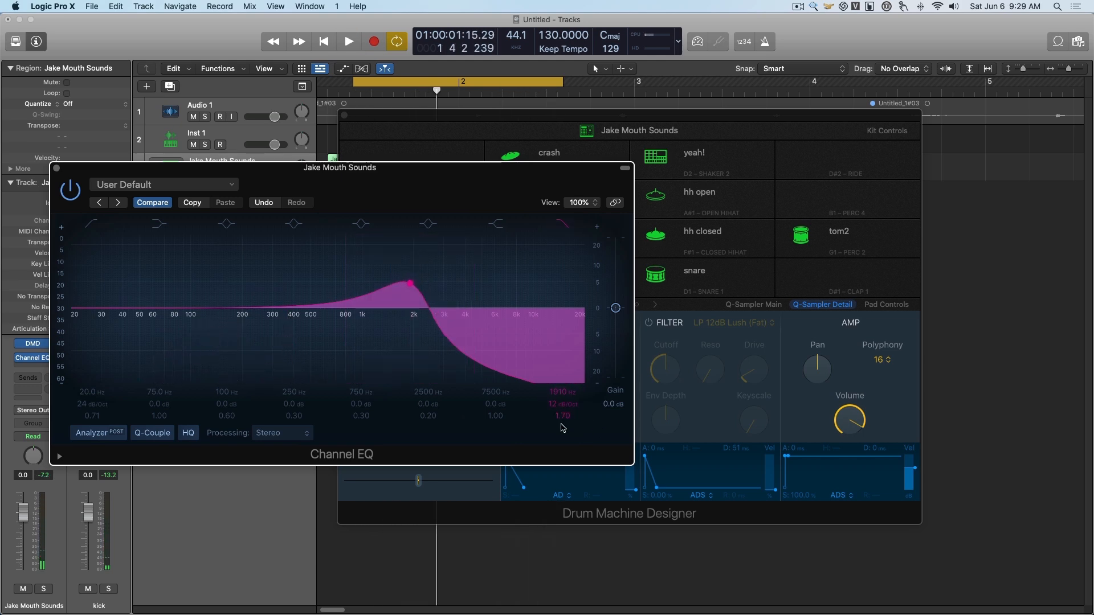
Bypass the EQ, turn the kick pad's filter on with resonance near halfway, and lower its cutoff to 36.2% during playback
click(647, 320)
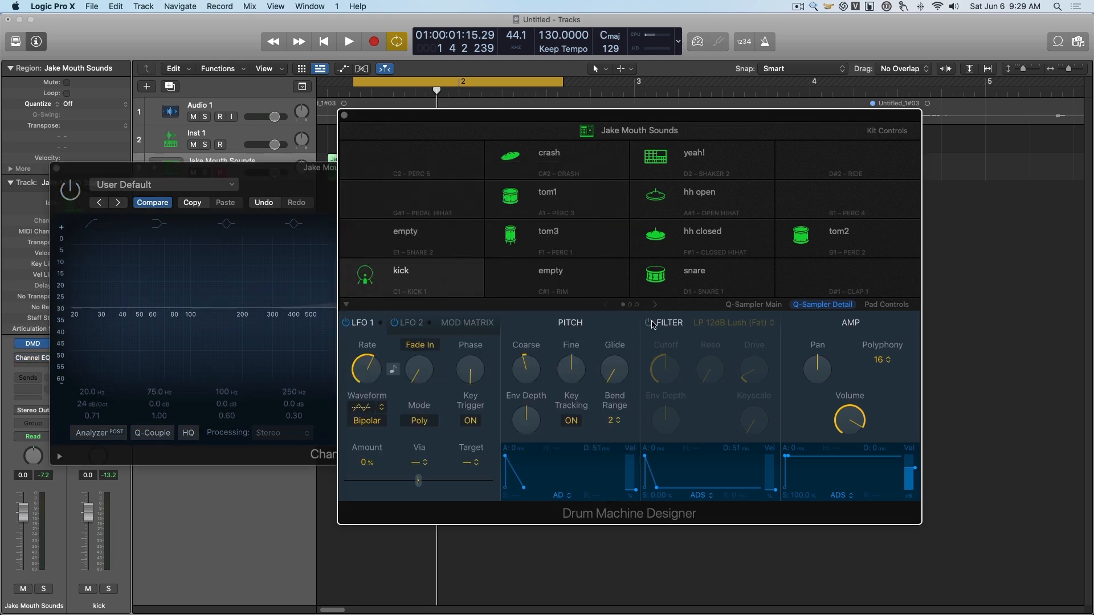
click(649, 323)
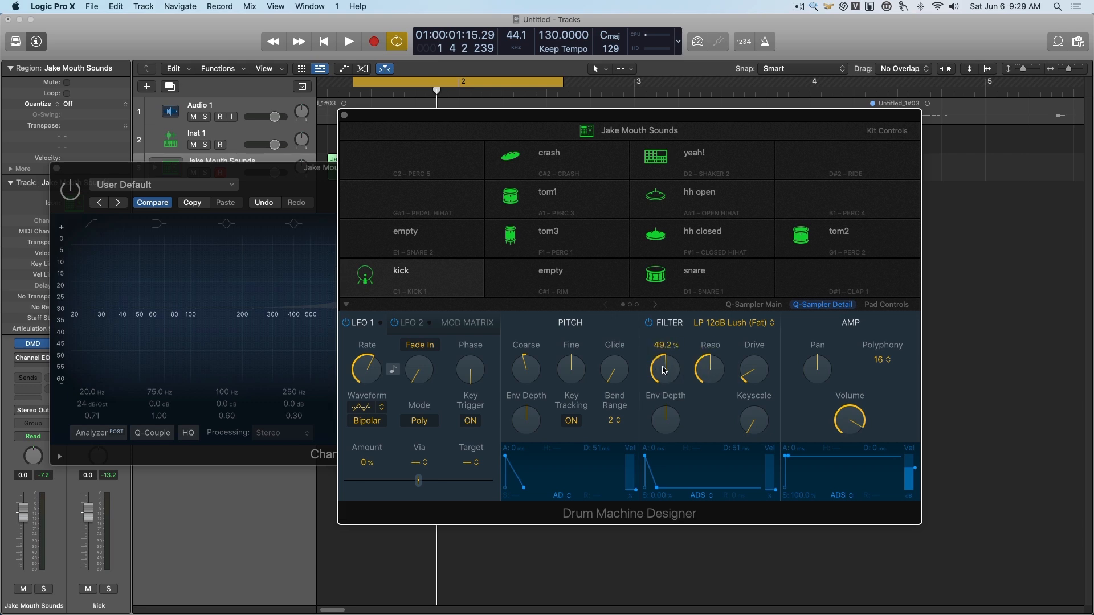
key(space)
mouse_move(664, 373)
mouse_down()
mouse_move(662, 402)
mouse_move(662, 370)
mouse_move(649, 382)
mouse_up()
key(space)
With the kick pad's filter off, set the re-enabled EQ's low-pass band to 264 Hz with a Q of 6.20 during playback
click(305, 168)
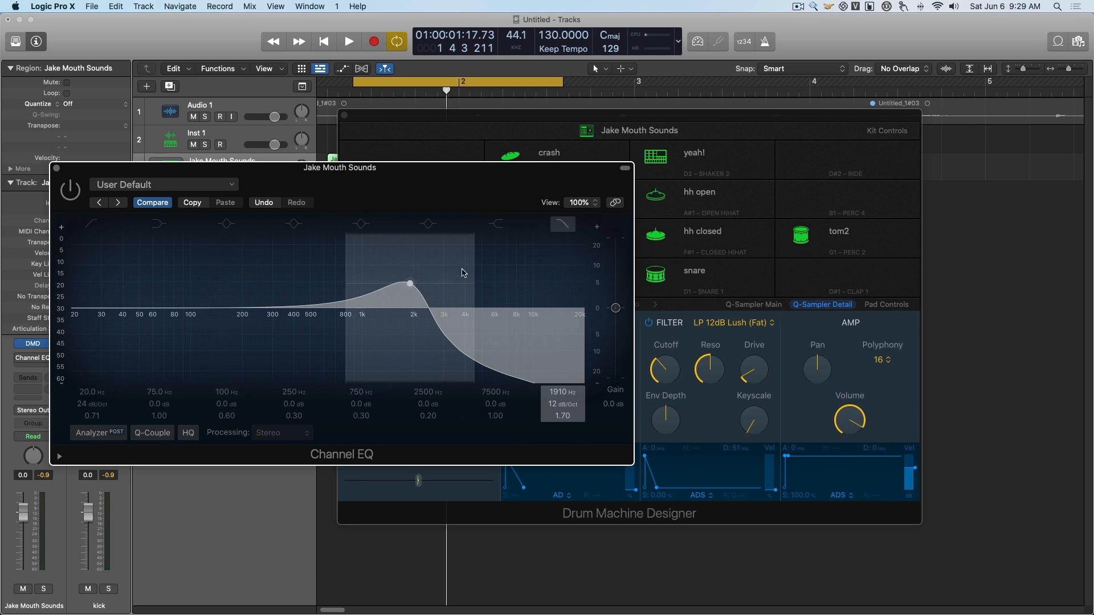
click(556, 404)
drag(561, 393, 580, 459)
key(space)
key(space)
drag(563, 416, 563, 382)
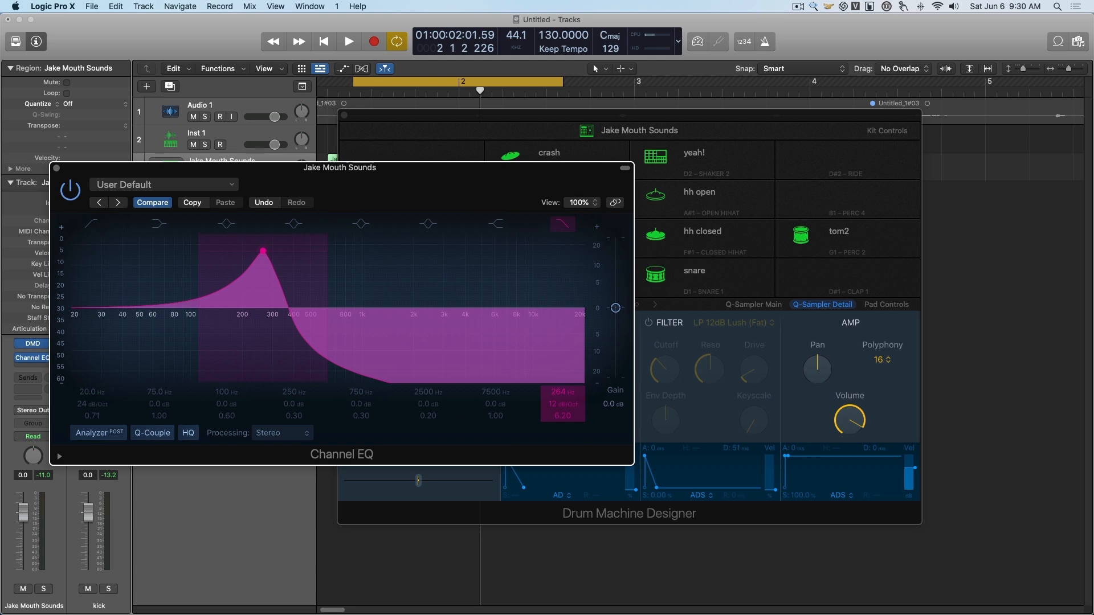
Sweep the EQ's low-pass frequency back up during playback, and bypass the EQ
key(space)
drag(559, 391, 559, 357)
drag(364, 364, 432, 365)
click(70, 189)
Turn the kick pad's filter back on and sweep its cutoff up to 66.5% and down to 38.9% while the cycle plays
click(671, 161)
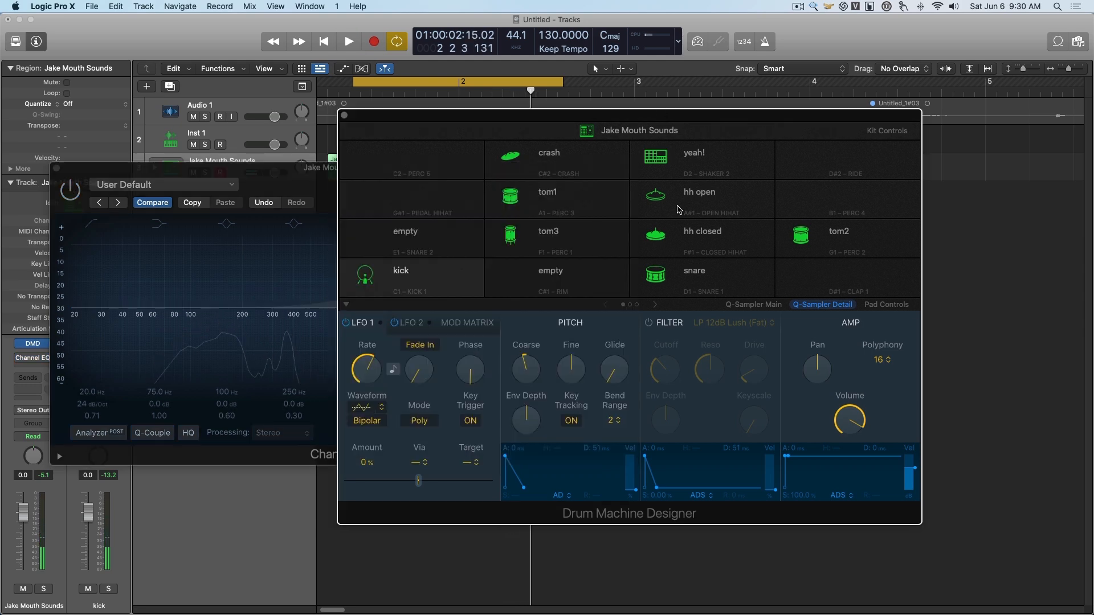
click(649, 323)
key(space)
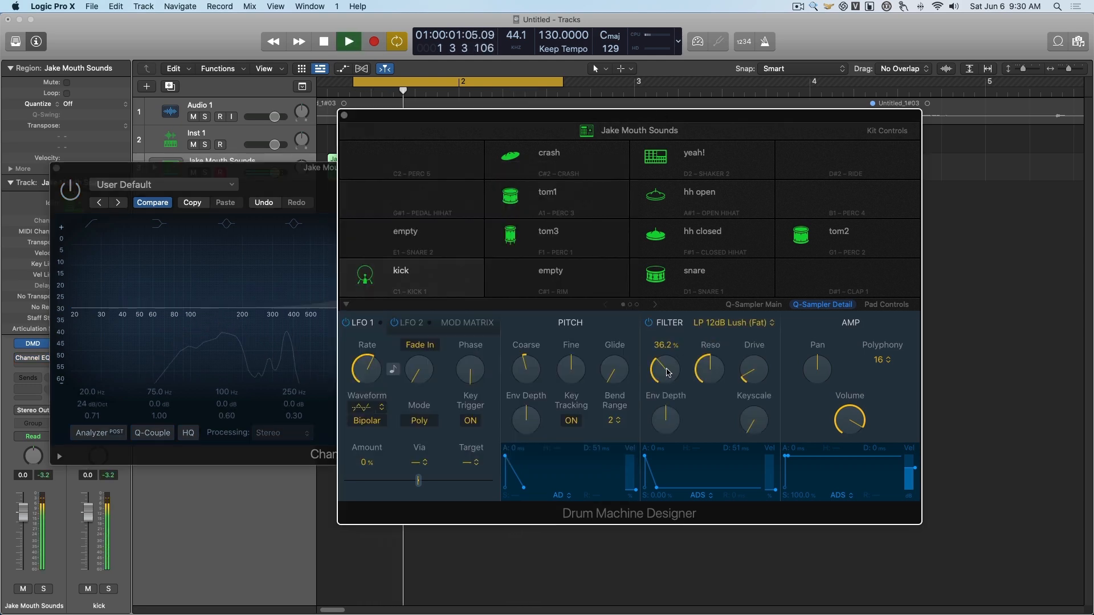
drag(666, 373, 664, 332)
key(space)
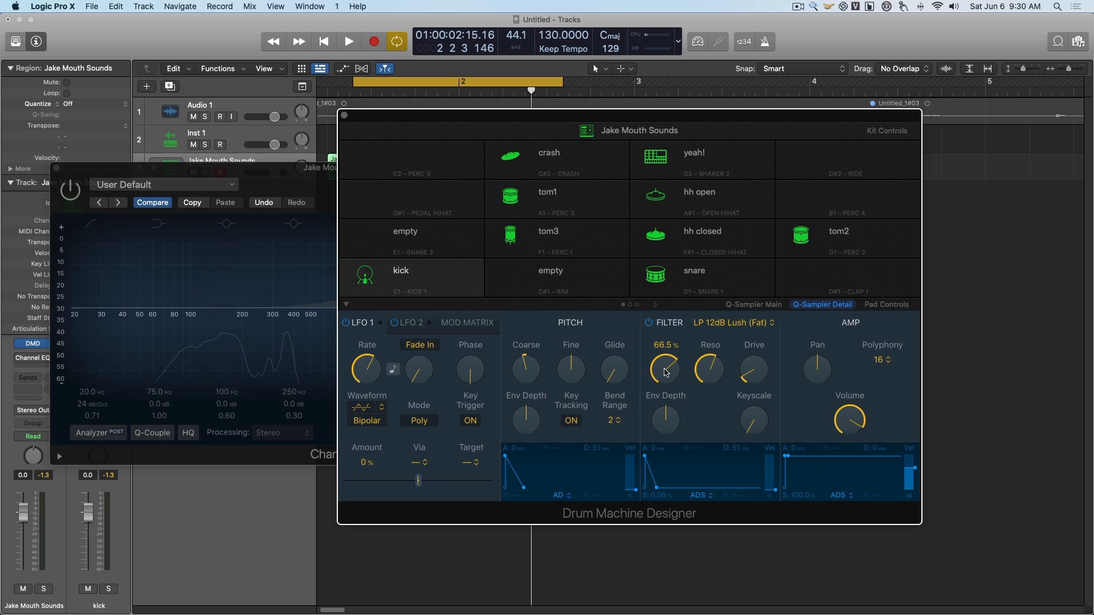
key(space)
drag(665, 372, 674, 419)
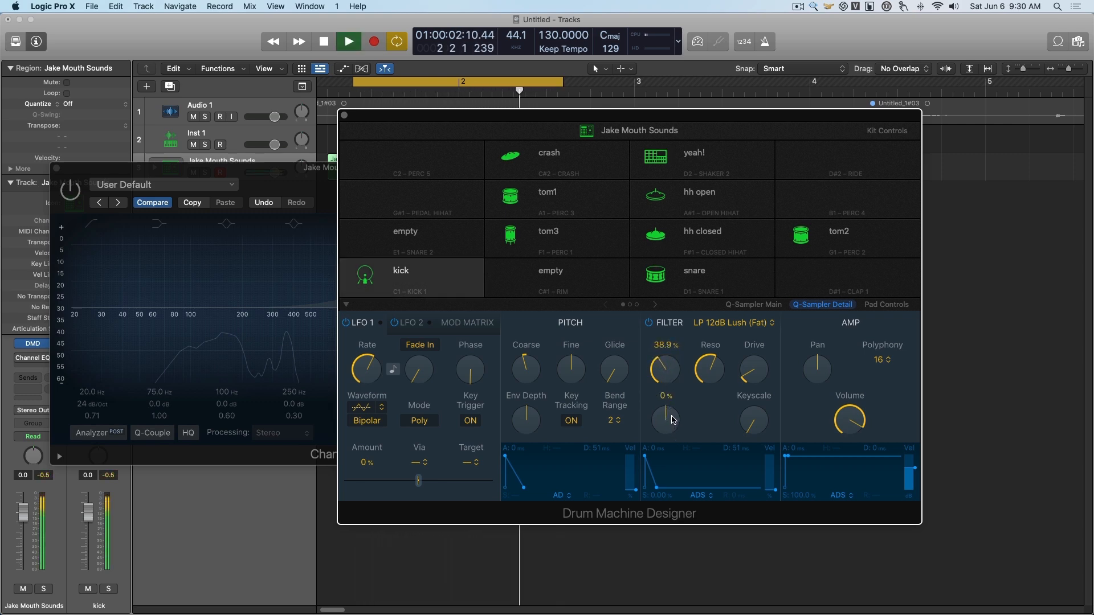
Set the kick filter's resonance to 46.5% and its cutoff to 31.6%, auditioning both changes with the cycle
key(space)
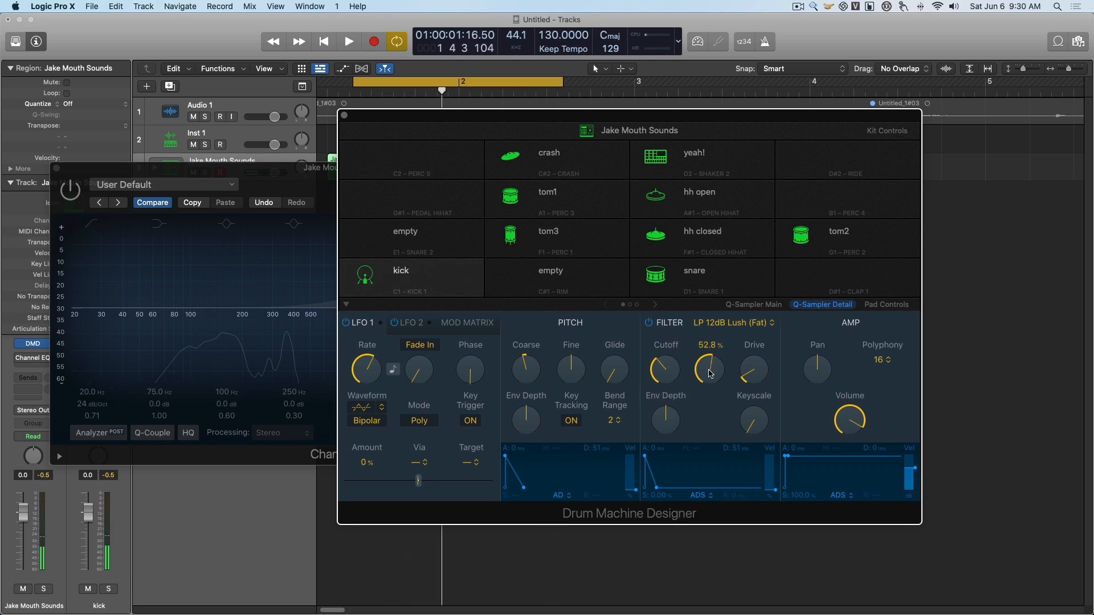
key(space)
mouse_move(711, 370)
mouse_down()
mouse_move(714, 402)
mouse_move(711, 369)
mouse_up()
key(space)
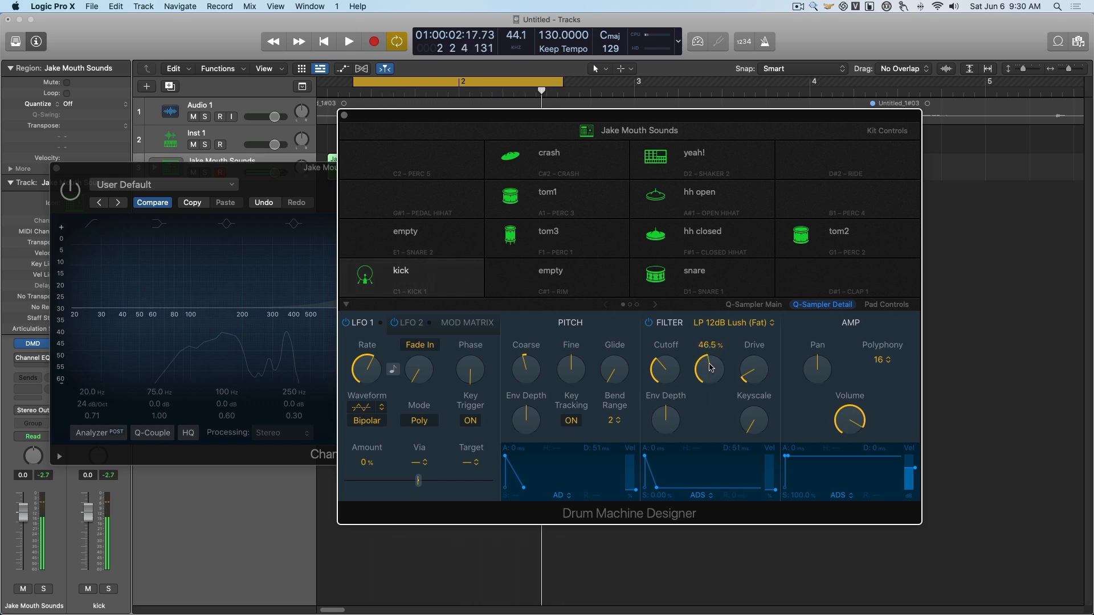
key(space)
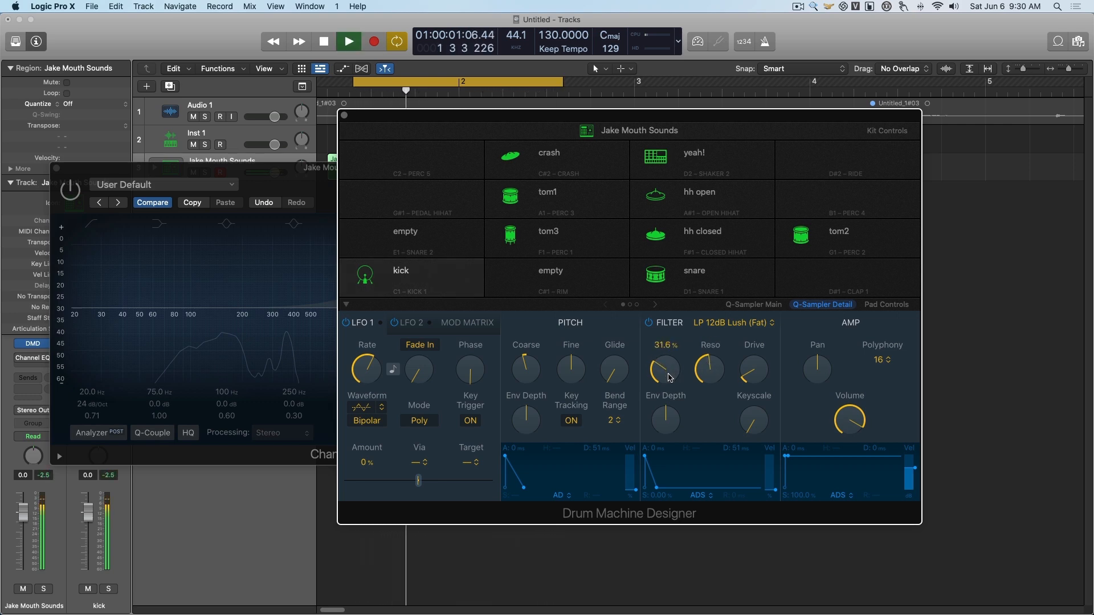
key(space)
Switch the kick pad's filter type to LP 6dB Lush (Fat) and set the cutoff to 30.0% during playback
click(755, 326)
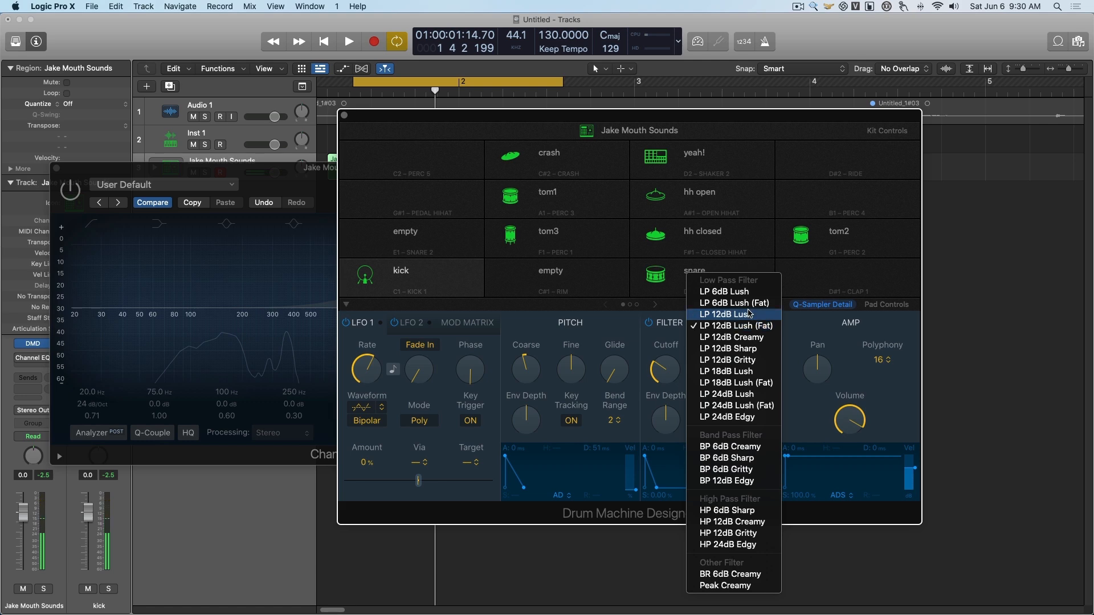
click(746, 300)
key(space)
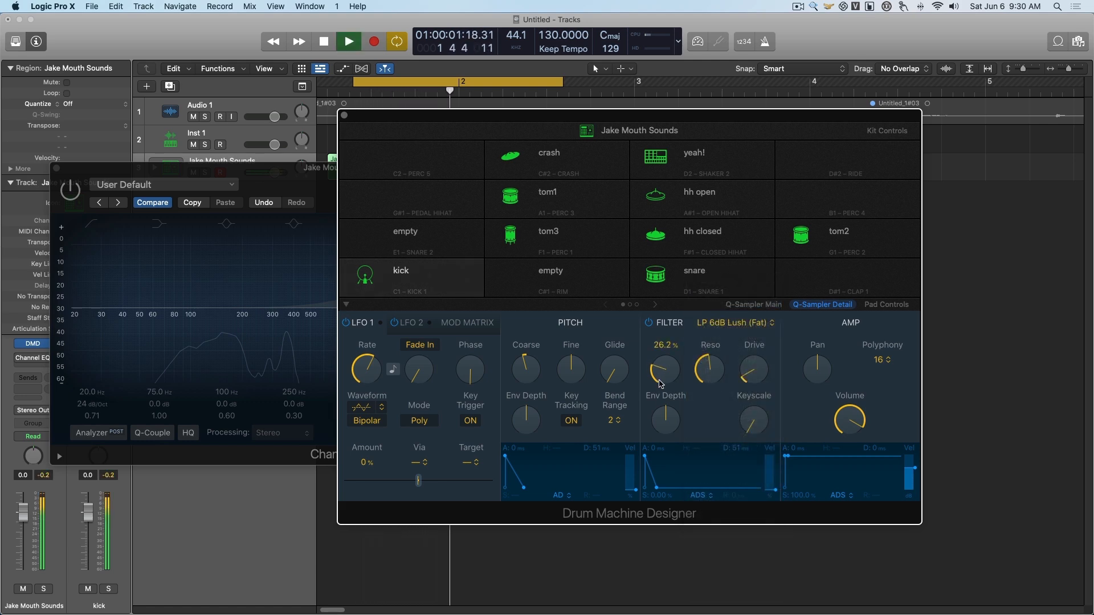
drag(658, 377, 661, 382)
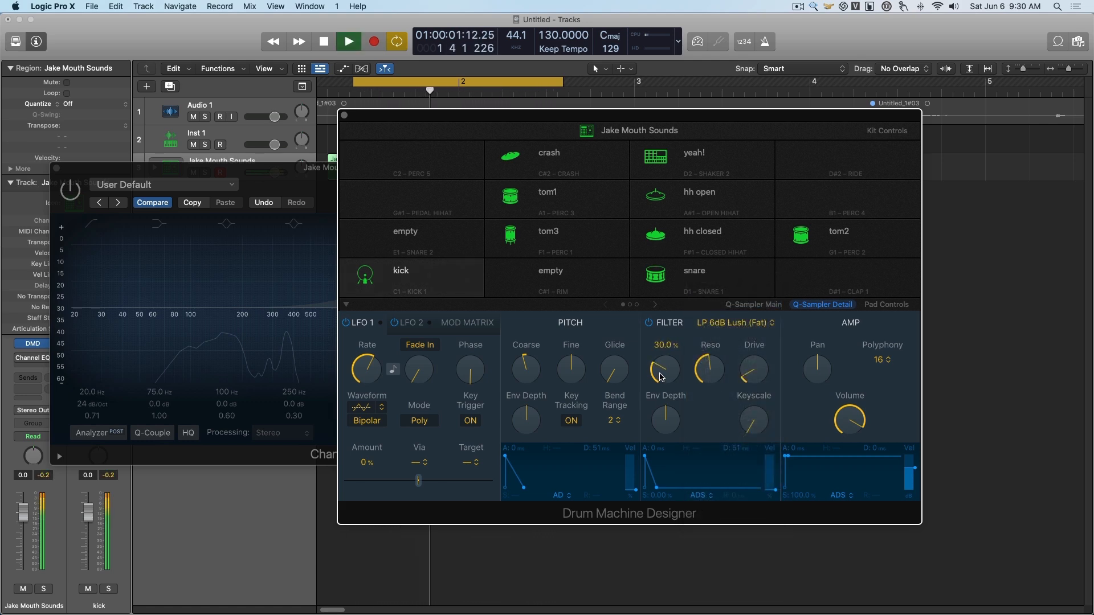
key(space)
Change the kick's filter type to LP 24dB Edgy and raise the cutoff to 43.5% while the cycle plays
click(736, 323)
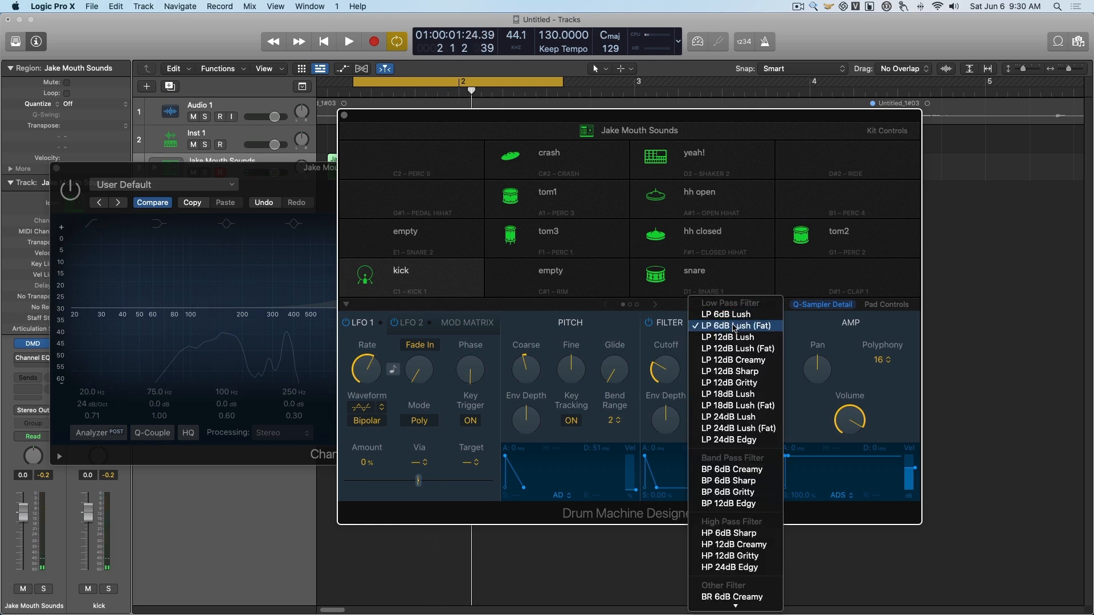
click(727, 440)
key(space)
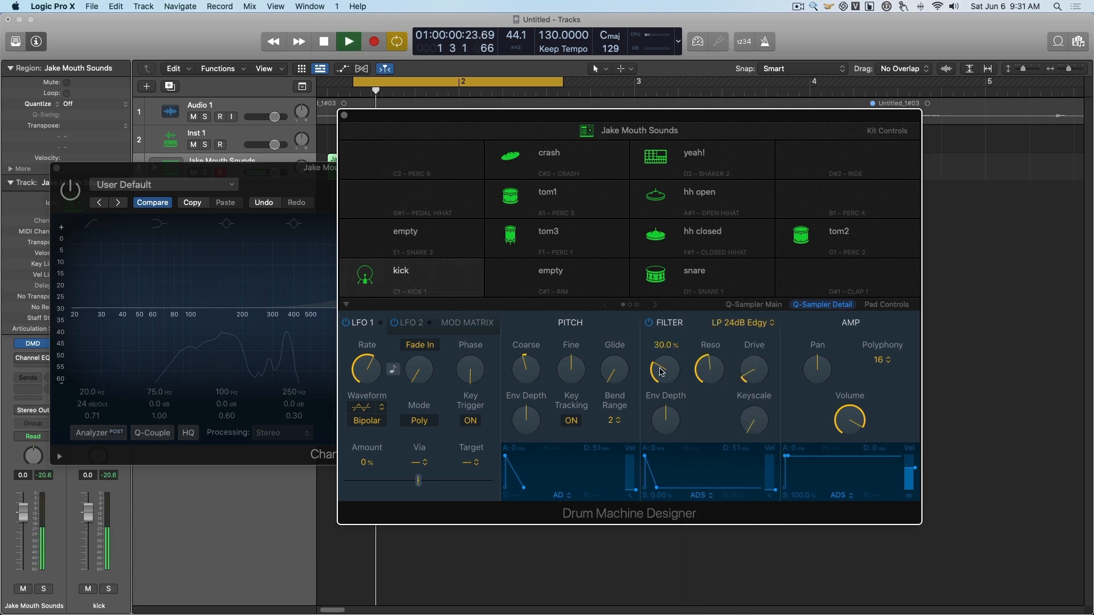
mouse_move(665, 365)
mouse_down()
mouse_move(665, 347)
mouse_move(667, 366)
mouse_up()
key(space)
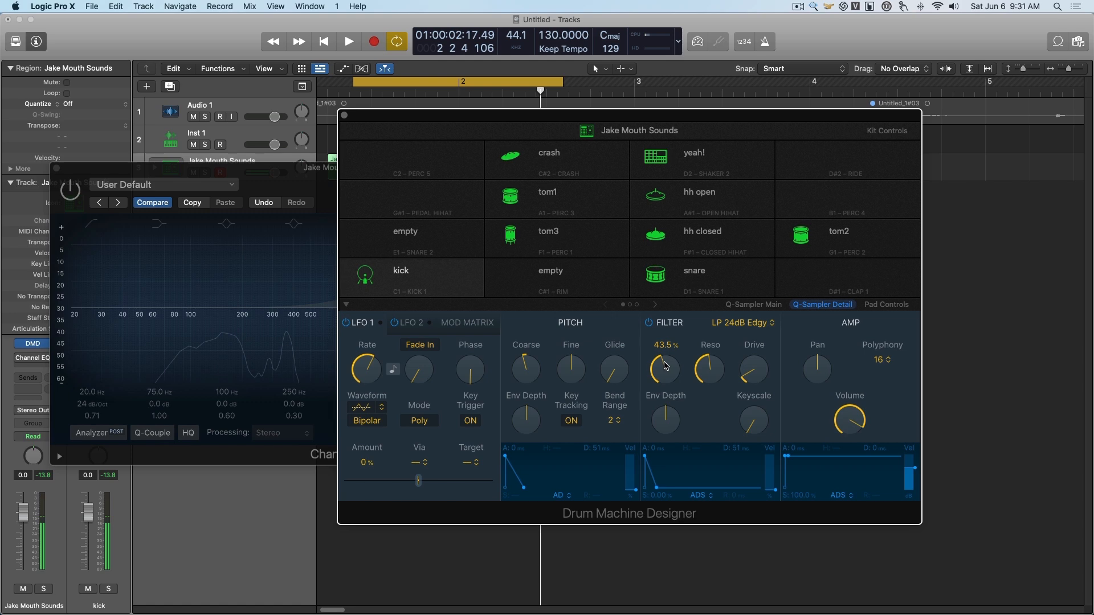
Set the kick's filter type to LP 6dB Lush and lower the cutoff to 30.9% during playback
click(751, 329)
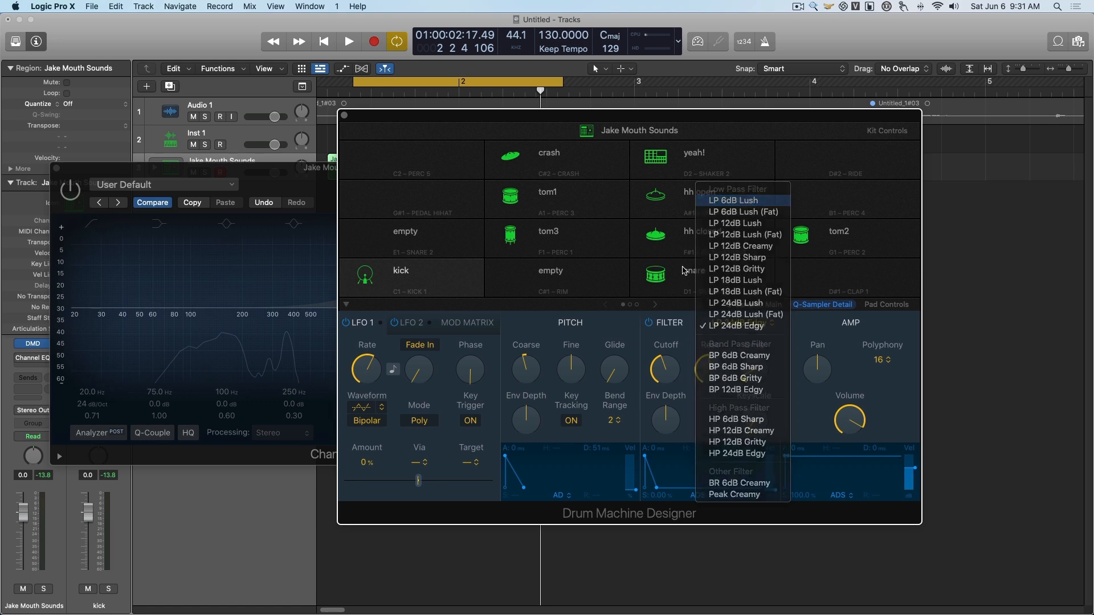
click(733, 201)
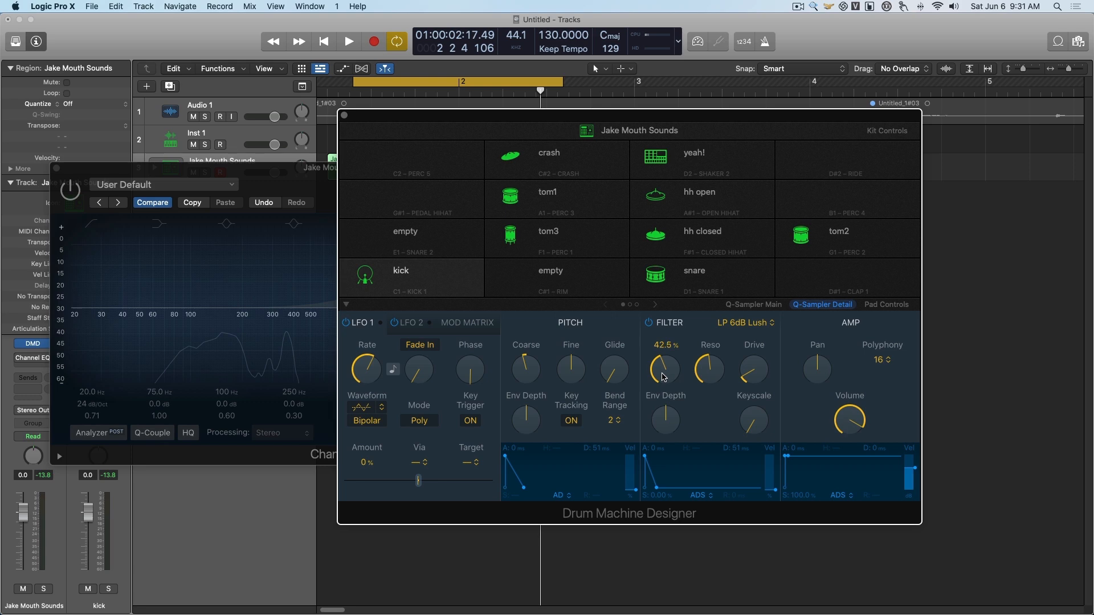
key(space)
mouse_move(662, 373)
mouse_down()
mouse_move(665, 407)
mouse_move(668, 373)
mouse_move(709, 374)
mouse_move(657, 376)
mouse_up()
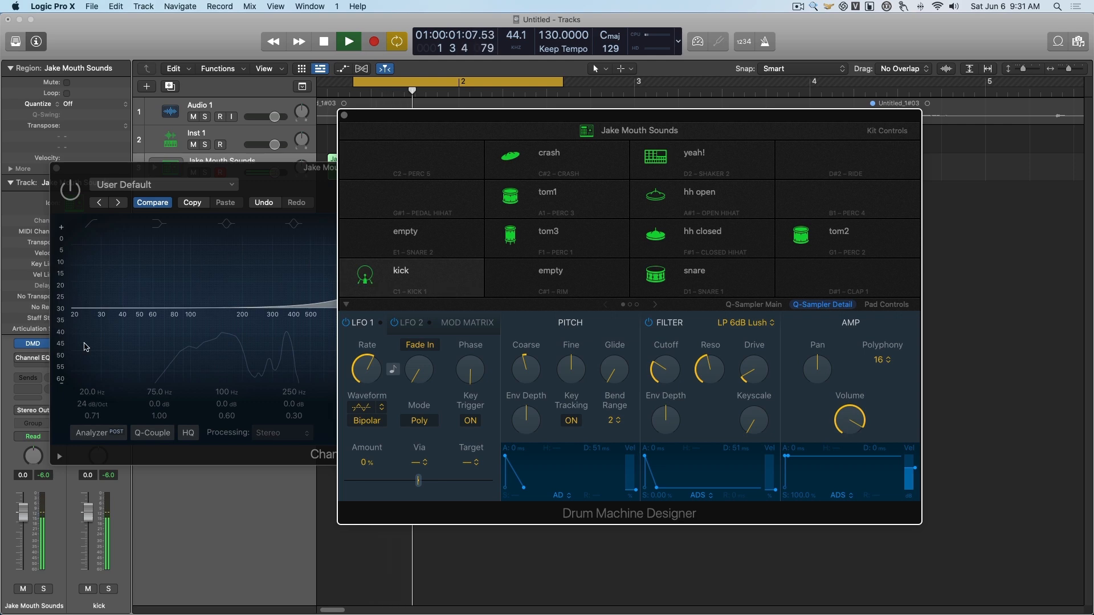
key(space)
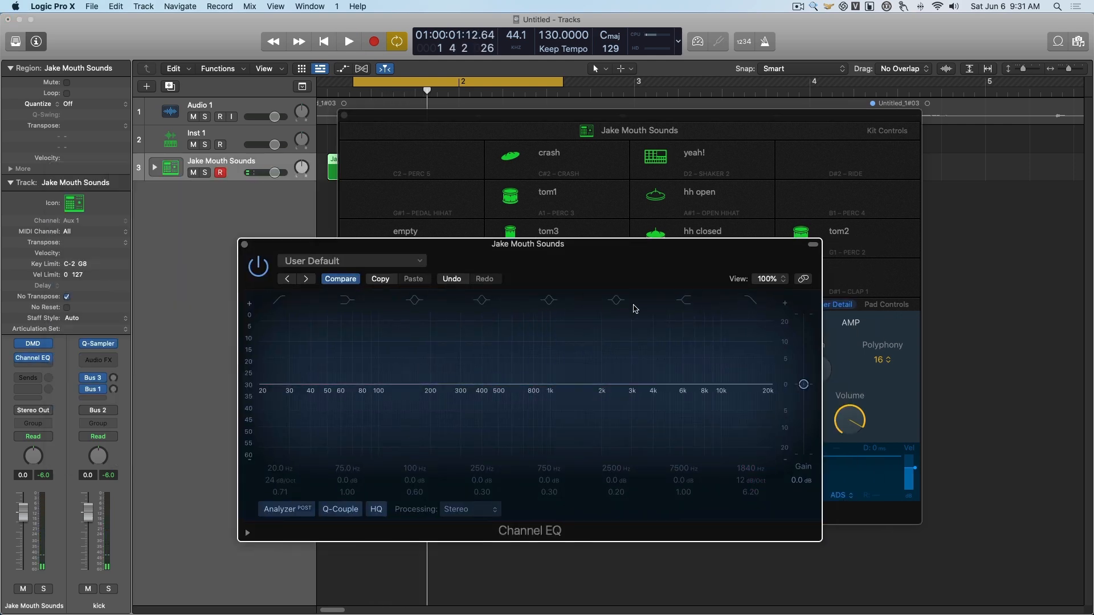
Reposition the Channel EQ window so its graph is clear, and play the cycle to examine the kick's filtered spectrum
drag(524, 255, 412, 211)
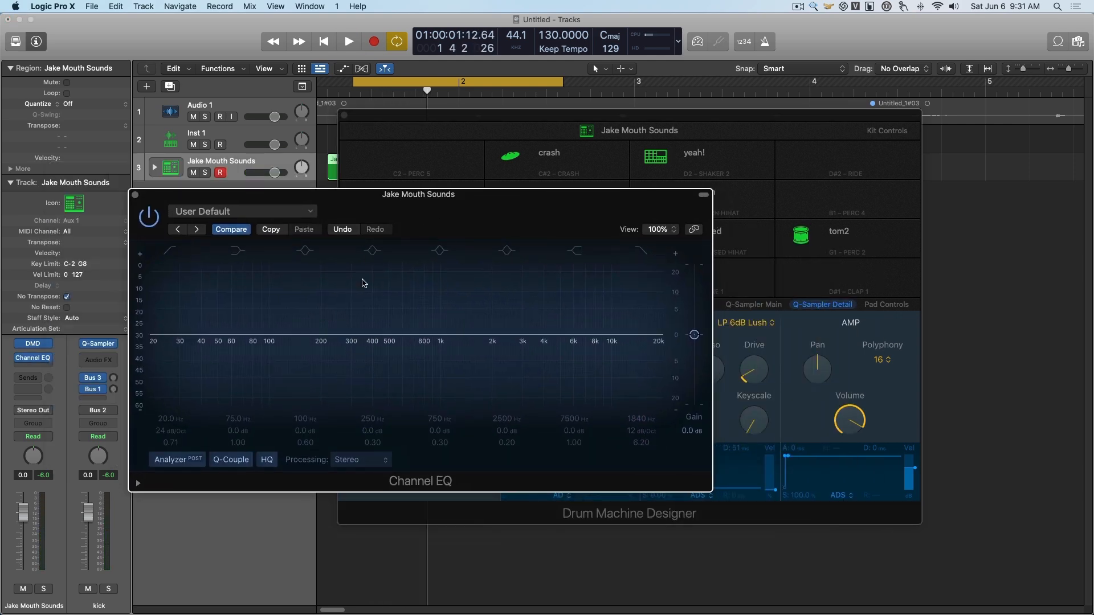
drag(481, 210, 397, 183)
key(space)
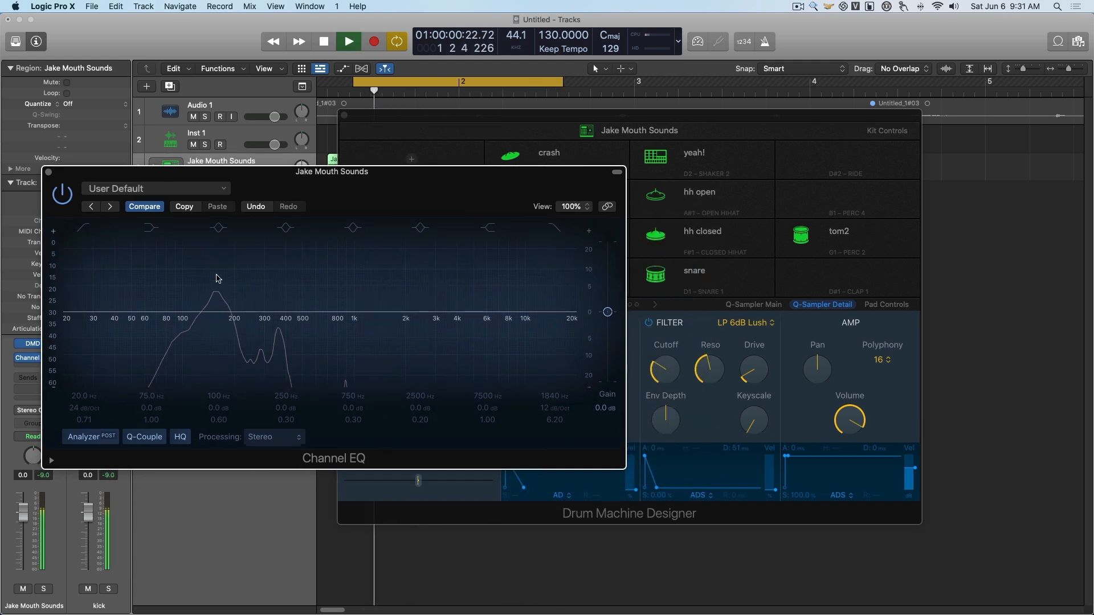
key(space)
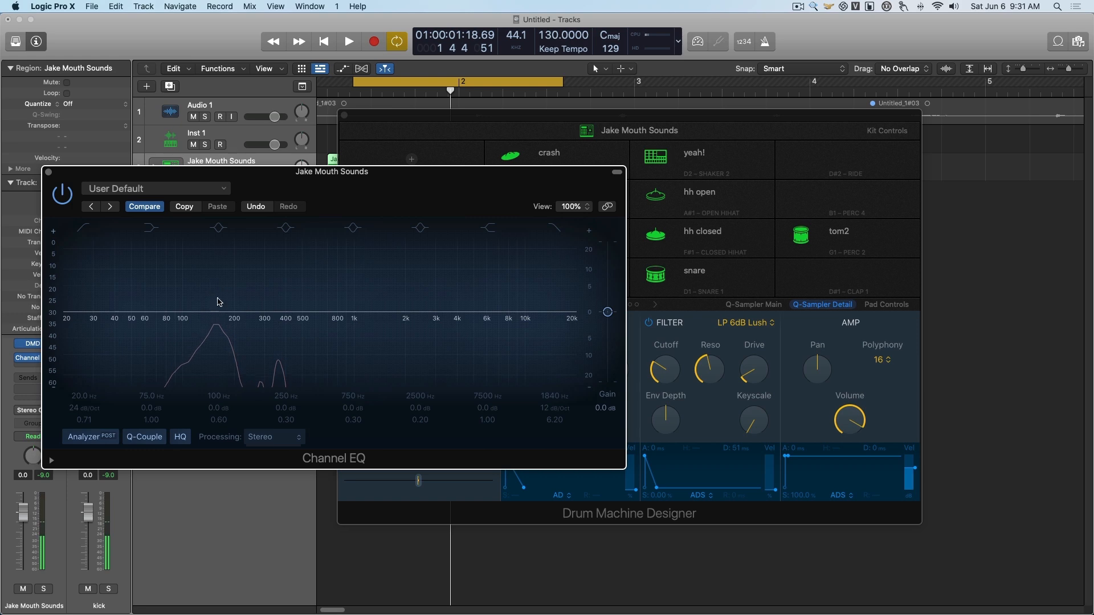
key(space)
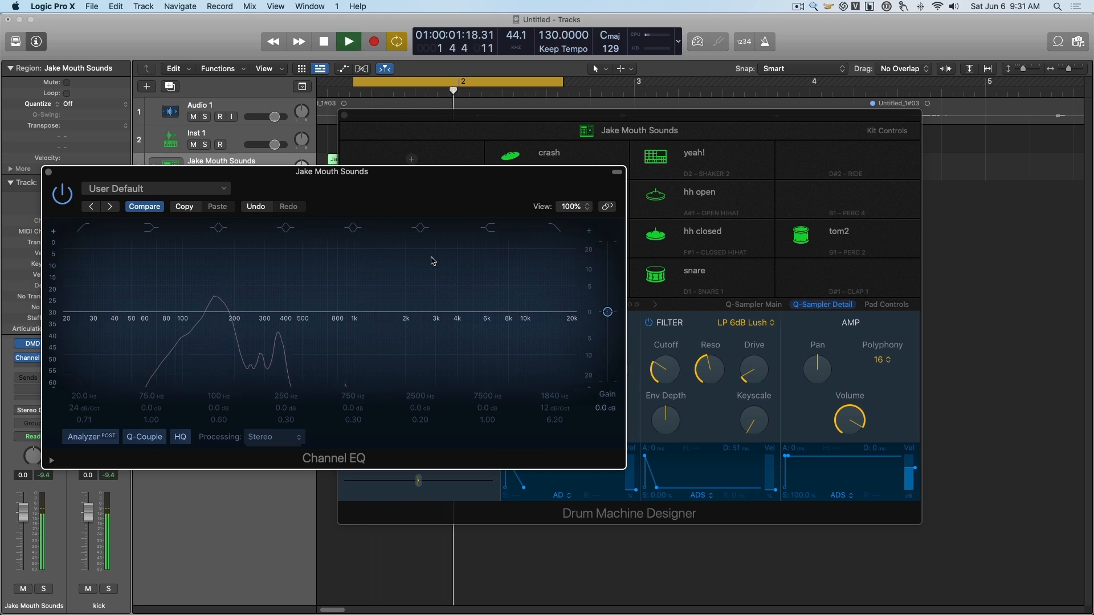
key(space)
Place Drum Machine Designer beside the EQ graph, and sweep the kick's cutoff up and back down to about 29% during playback
drag(650, 117, 747, 124)
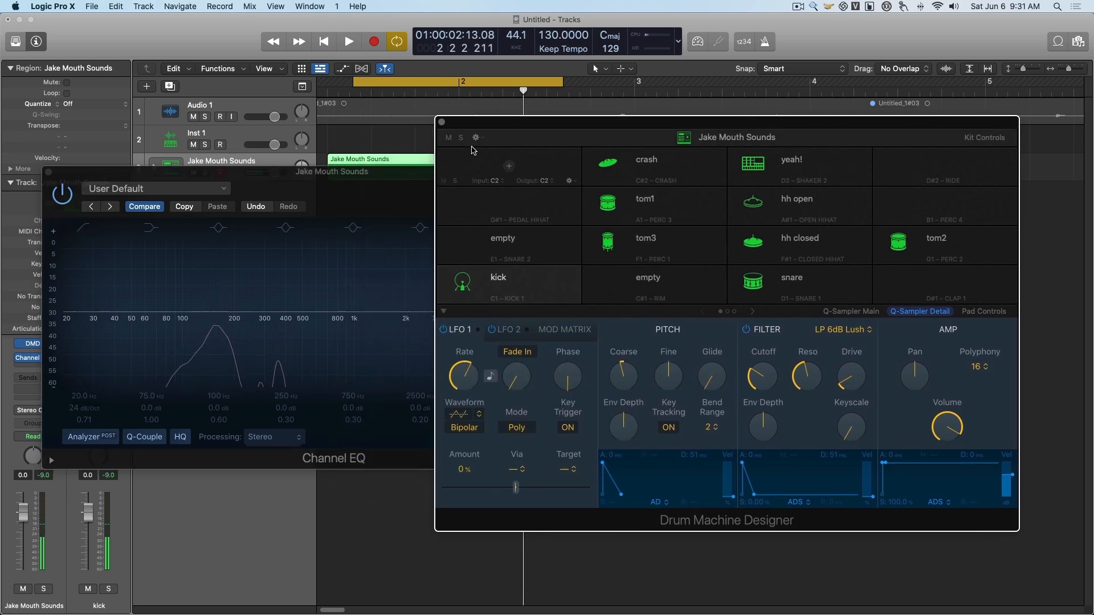
mouse_move(757, 381)
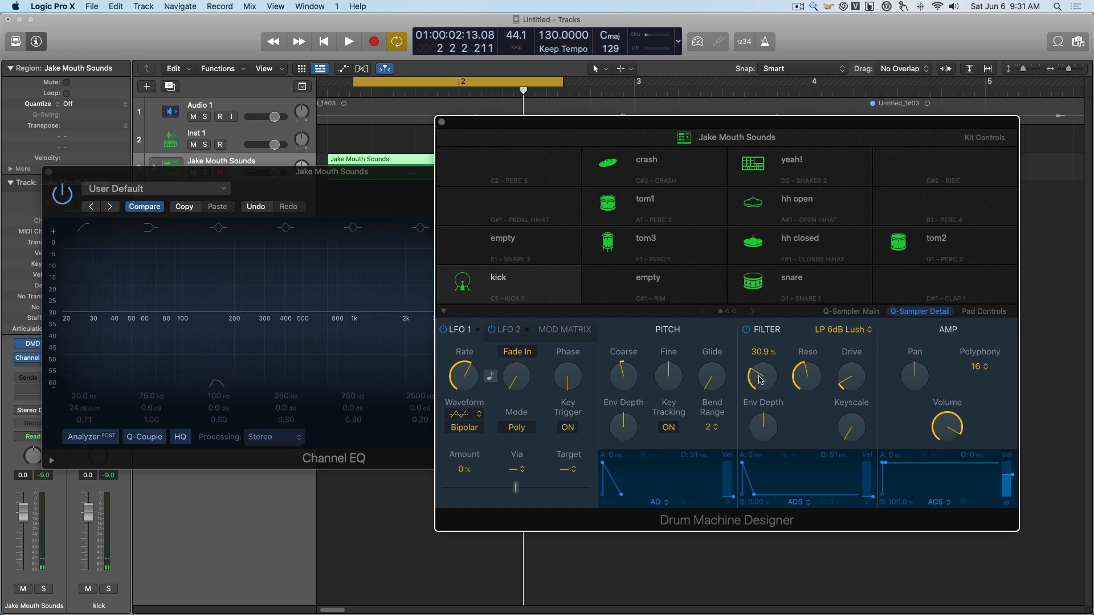
key(space)
drag(761, 388, 759, 346)
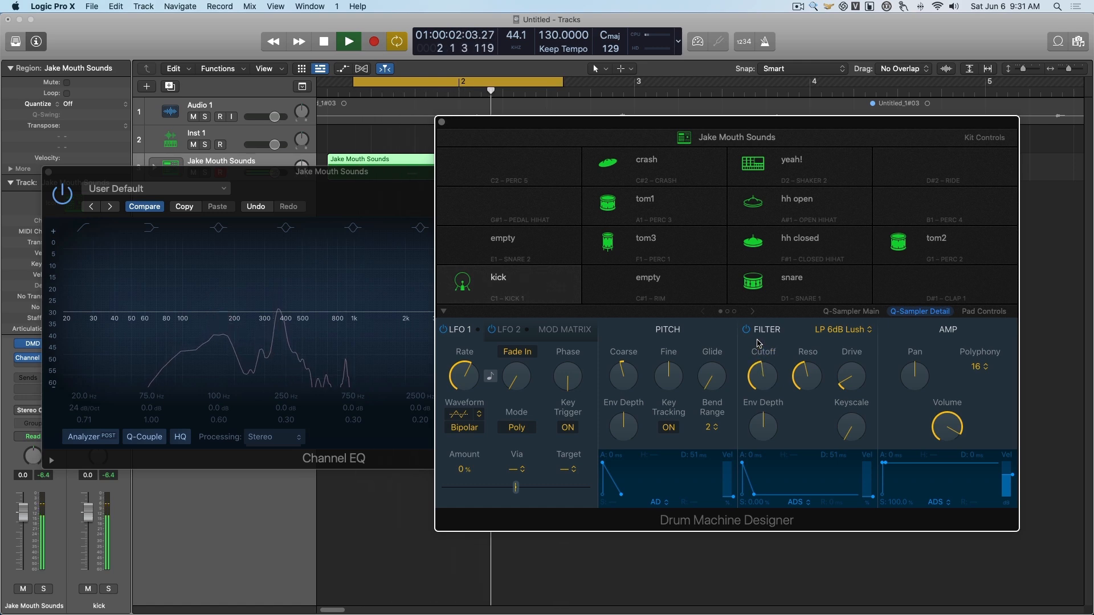
key(space)
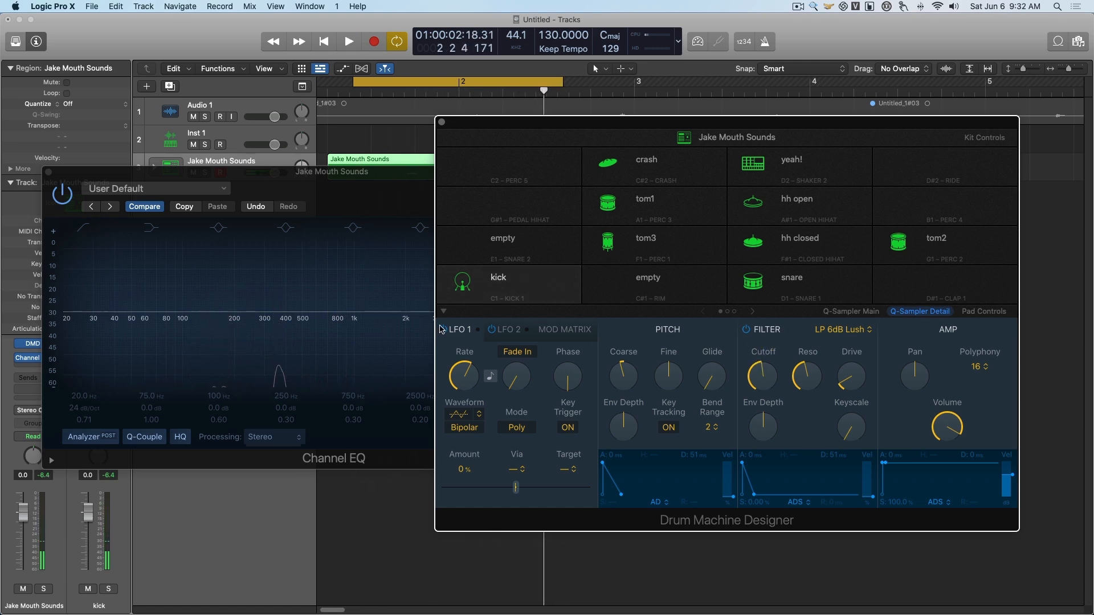
key(space)
mouse_move(758, 369)
mouse_down()
mouse_move(754, 401)
mouse_move(758, 385)
mouse_up()
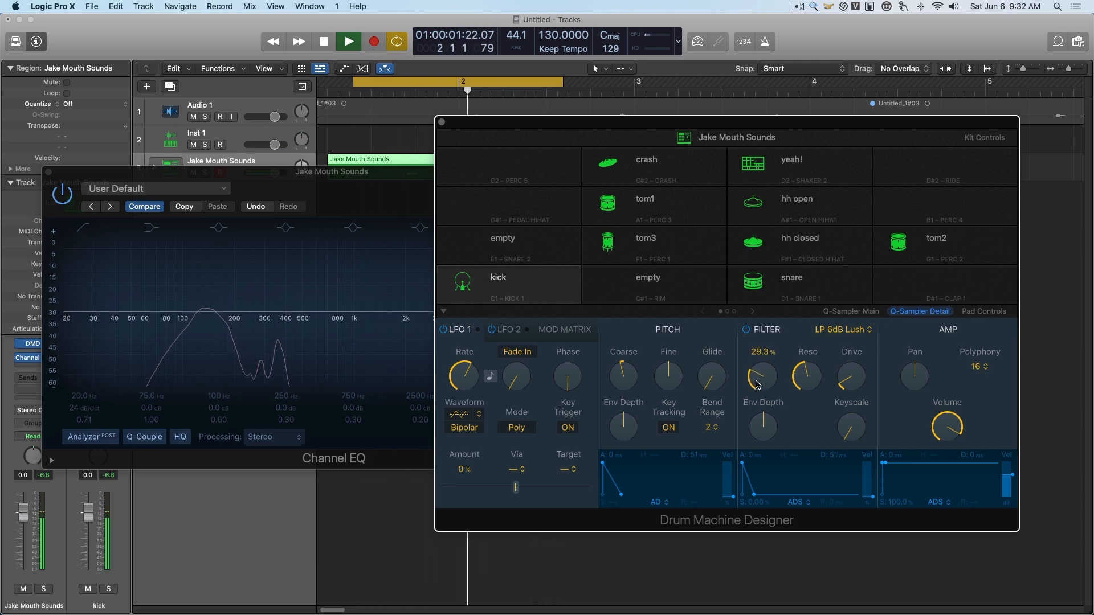
drag(758, 385, 758, 386)
key(space)
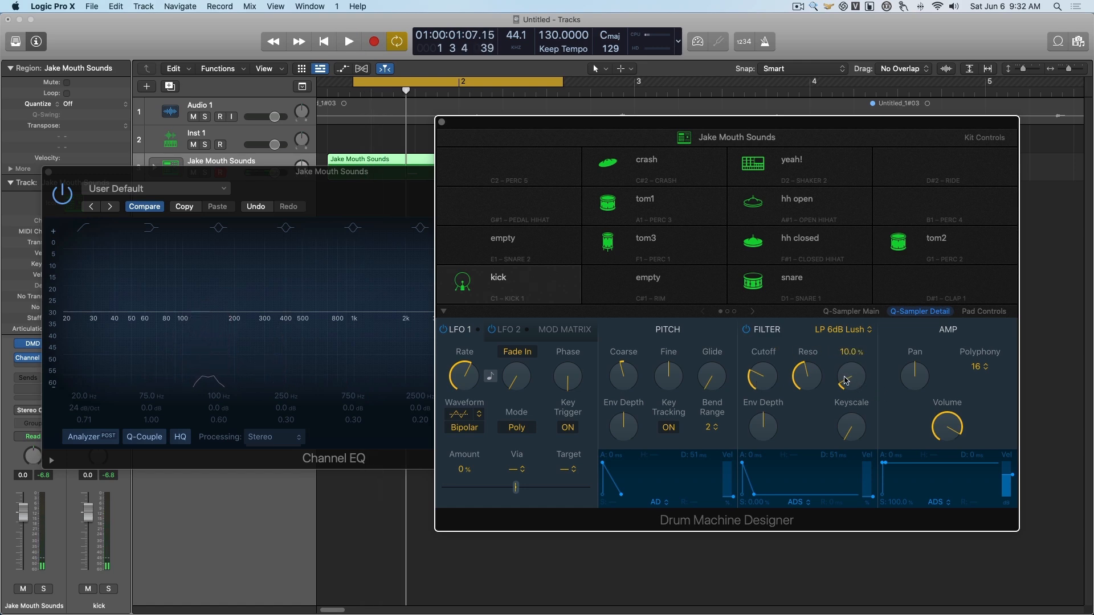
Raise the kick filter's drive to 58.1% while the cycle plays
key(space)
drag(849, 383, 848, 308)
key(space)
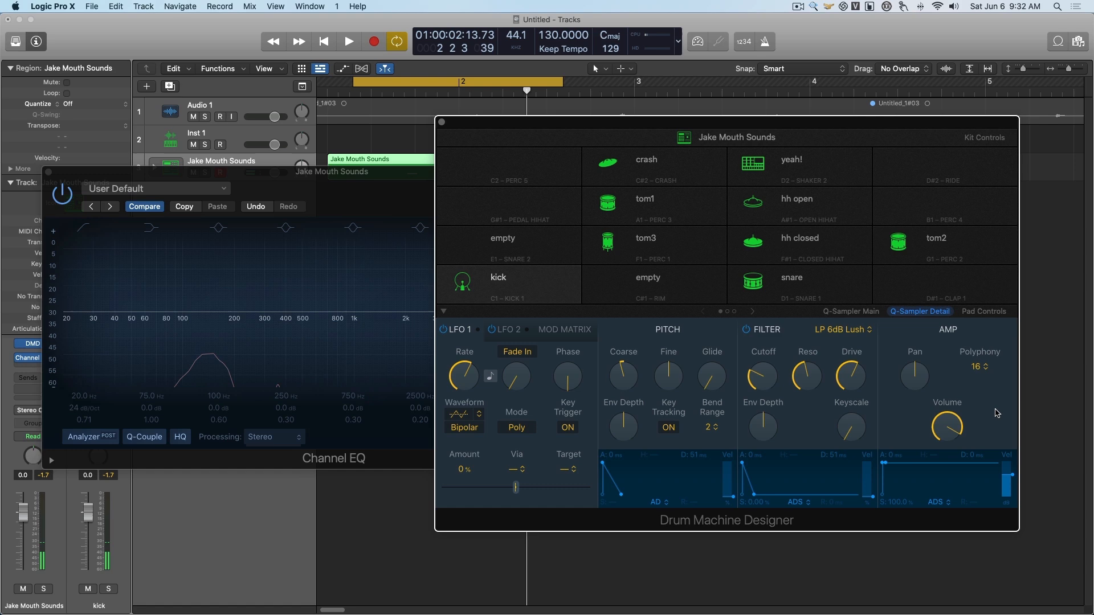
Lower the kick pad's amp volume to -16 dB and push the filter drive to 100% during playback
key(space)
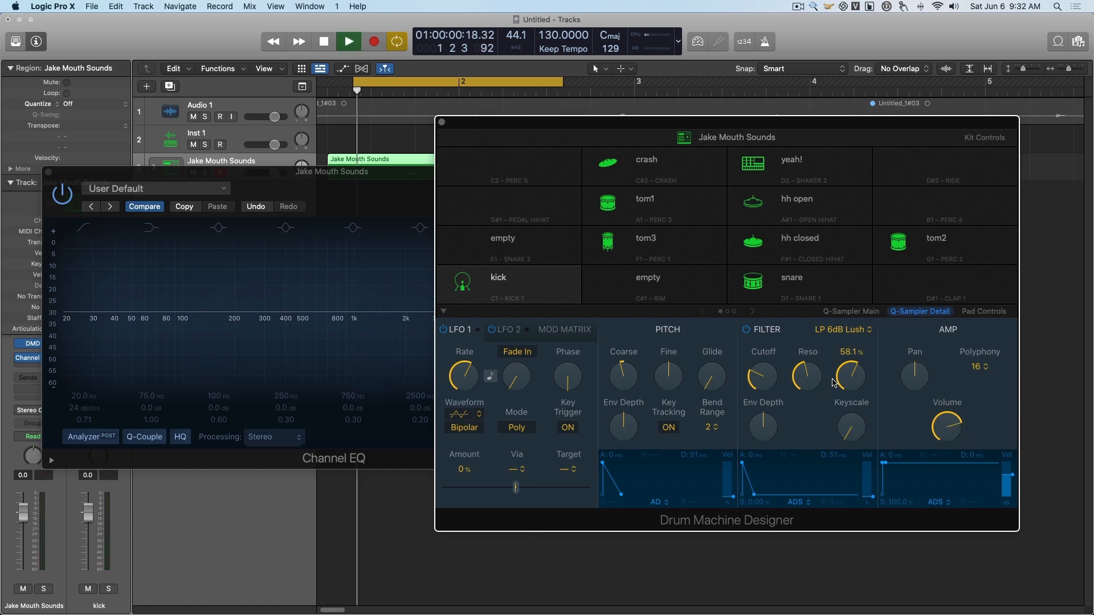
drag(843, 348, 834, 293)
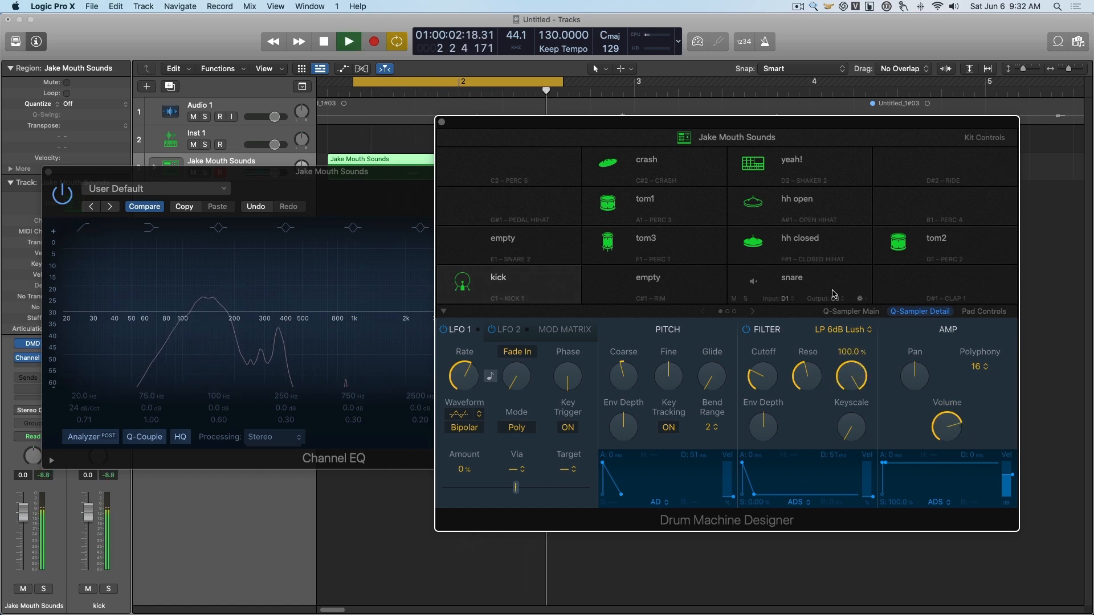
key(space)
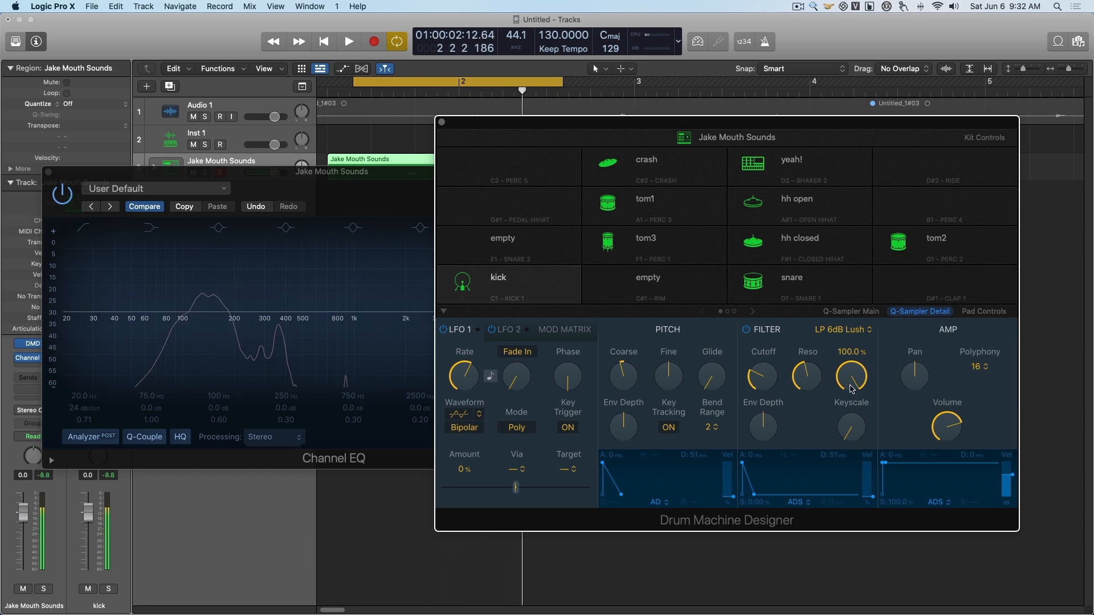
Audition the fully driven kick and lower its amp volume to -19 dB while the cycle plays
mouse_move(862, 374)
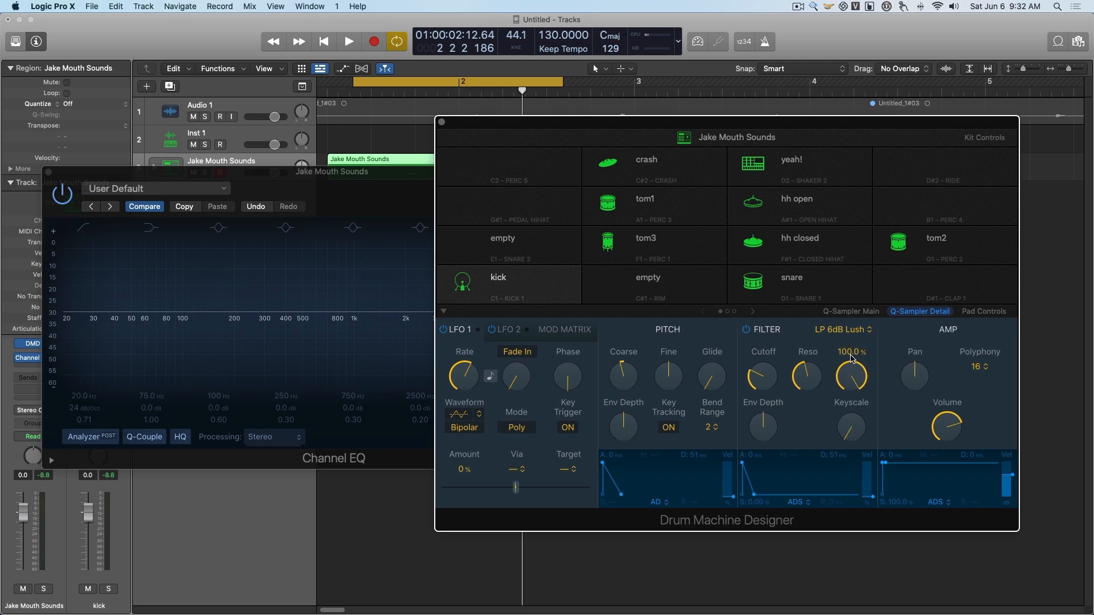
key(space)
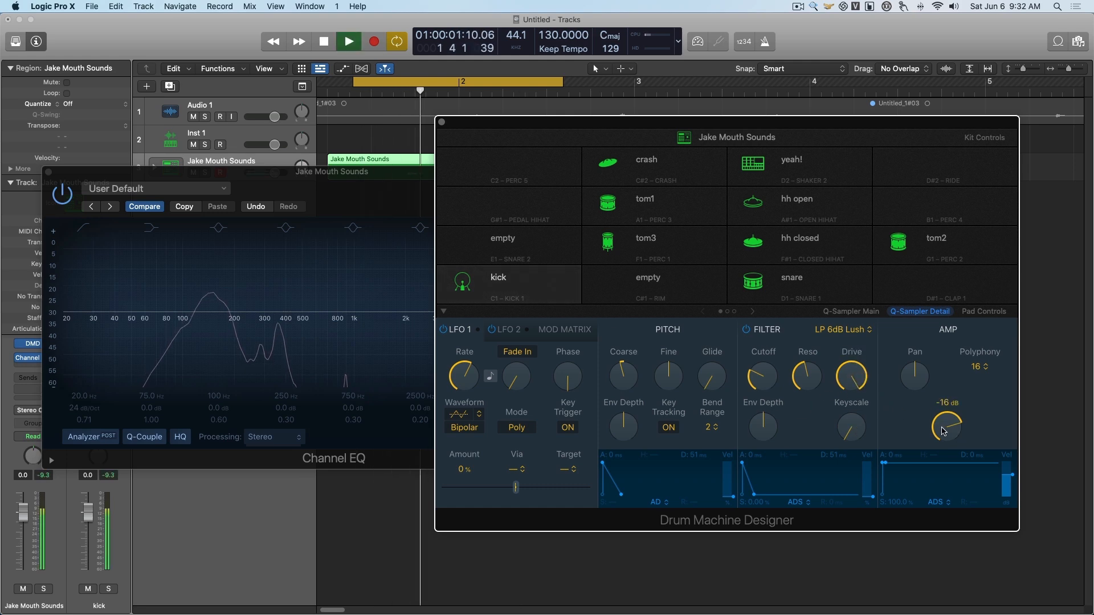
key(space)
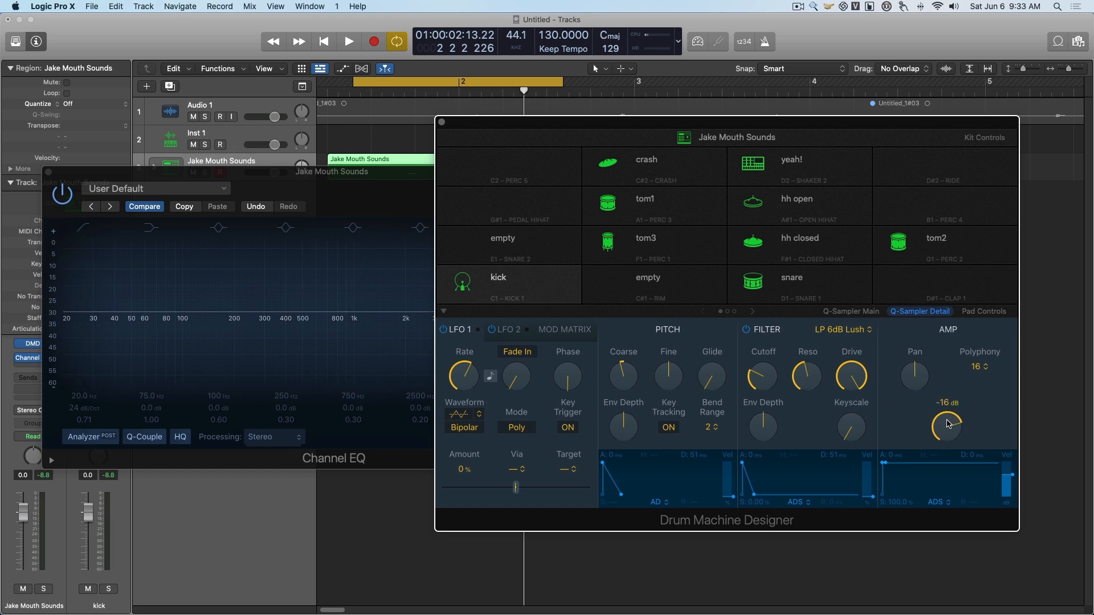
key(space)
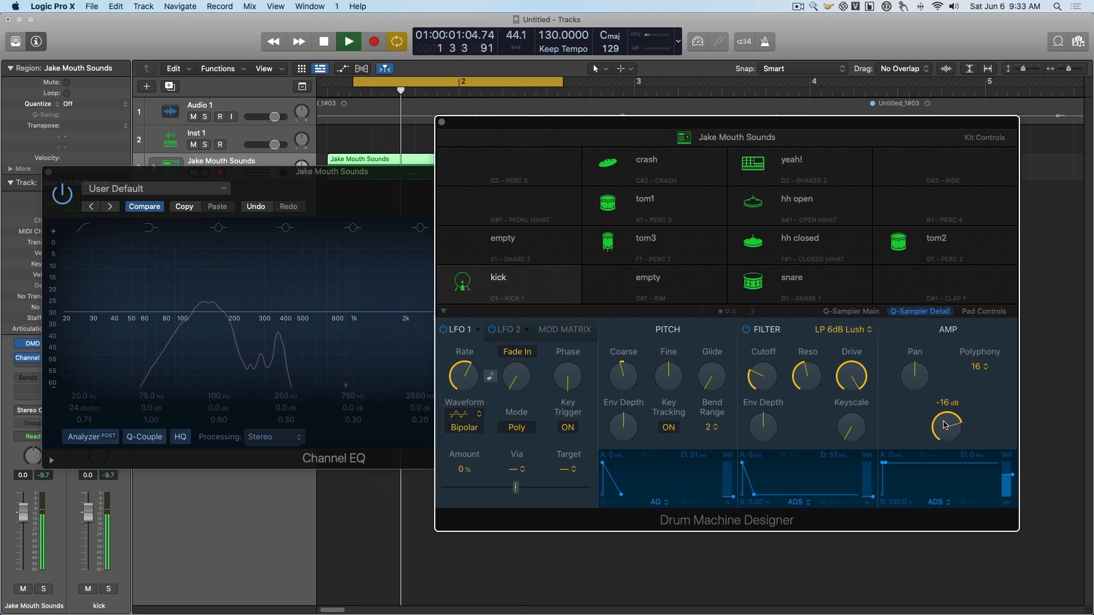
mouse_move(945, 421)
mouse_down()
mouse_move(944, 440)
mouse_move(948, 417)
mouse_move(946, 432)
mouse_up()
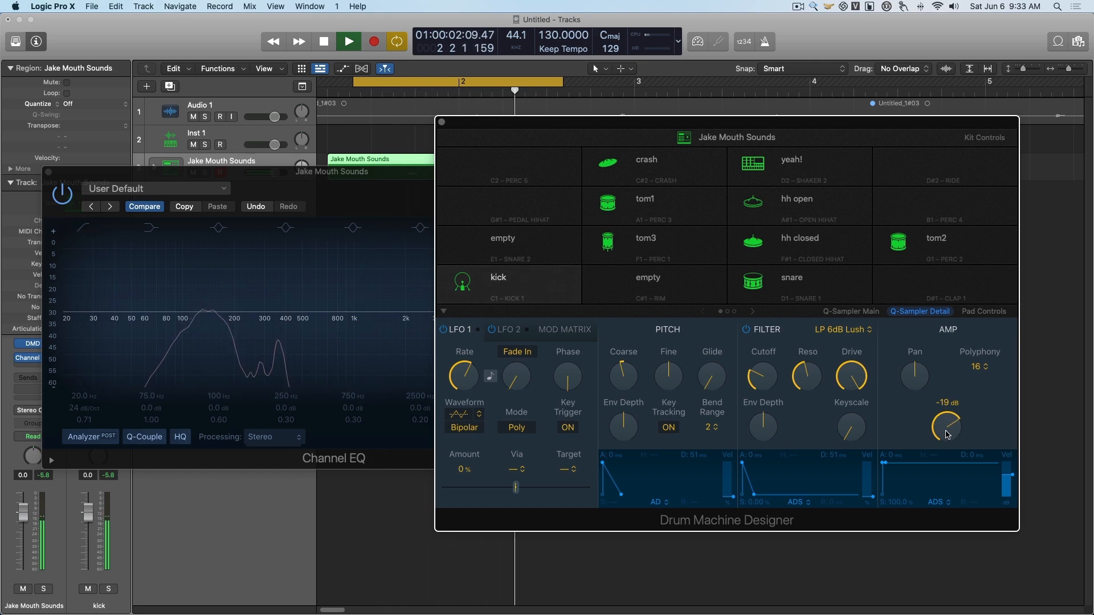
key(space)
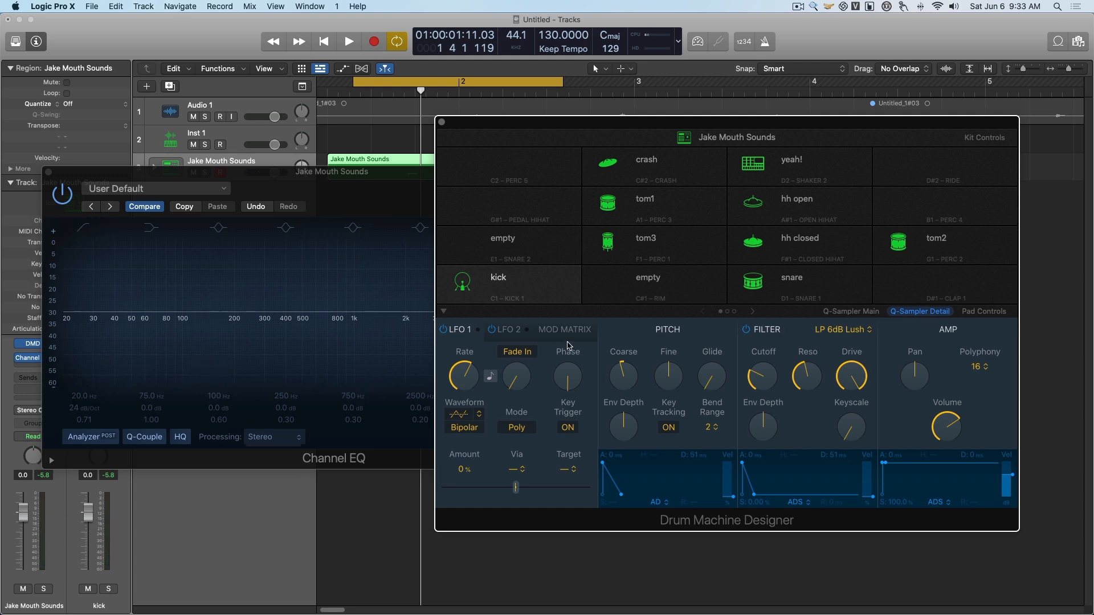
Lower the kick pad's coarse pitch while the cycle plays
key(space)
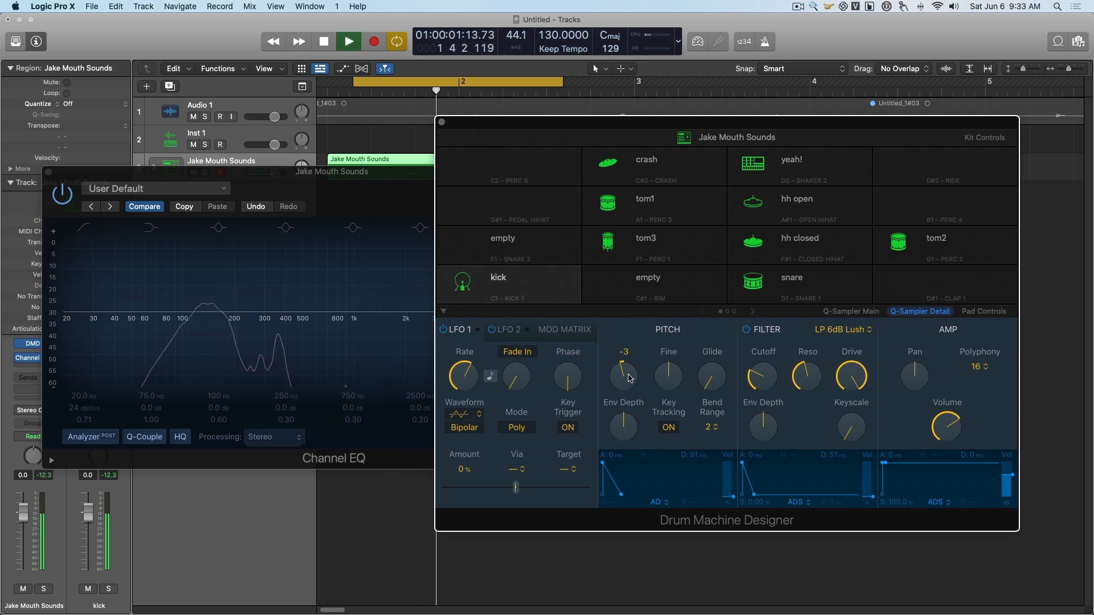
mouse_move(627, 378)
mouse_down()
mouse_move(627, 414)
mouse_move(630, 386)
mouse_up()
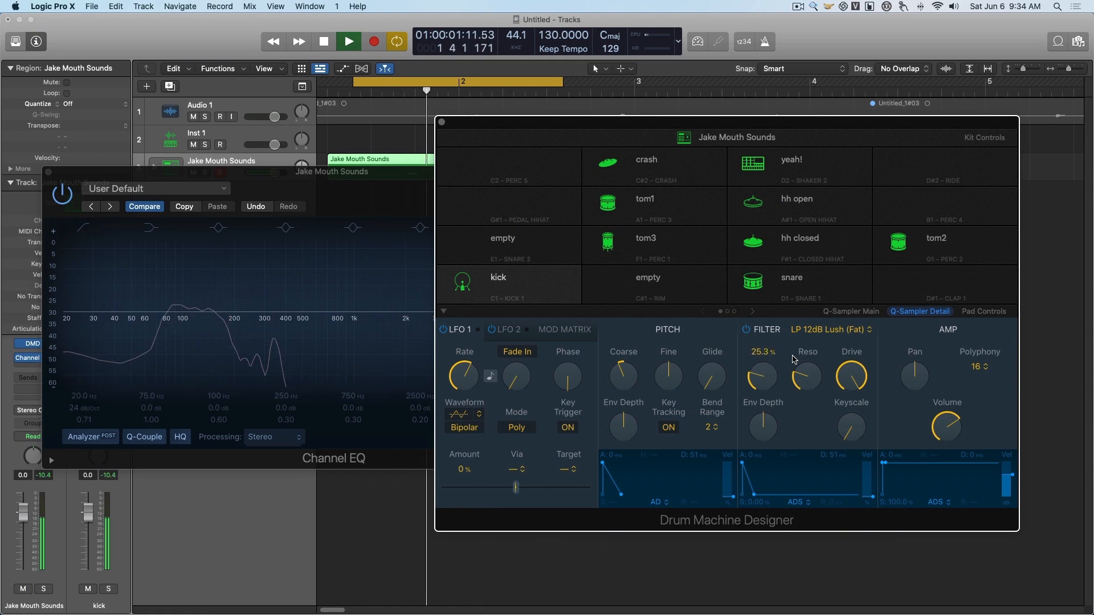
Switch the kick pad's filter type to LP 6dB Lush (Fat) with a cutoff of 27.8%, auditioning it with the cycle
click(827, 330)
click(827, 310)
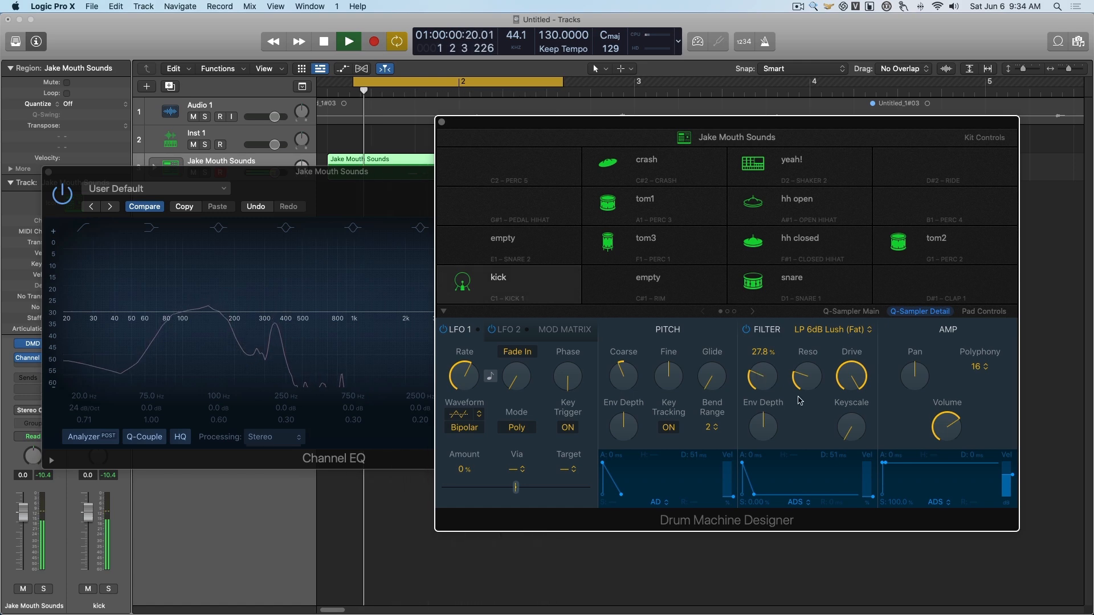
key(space)
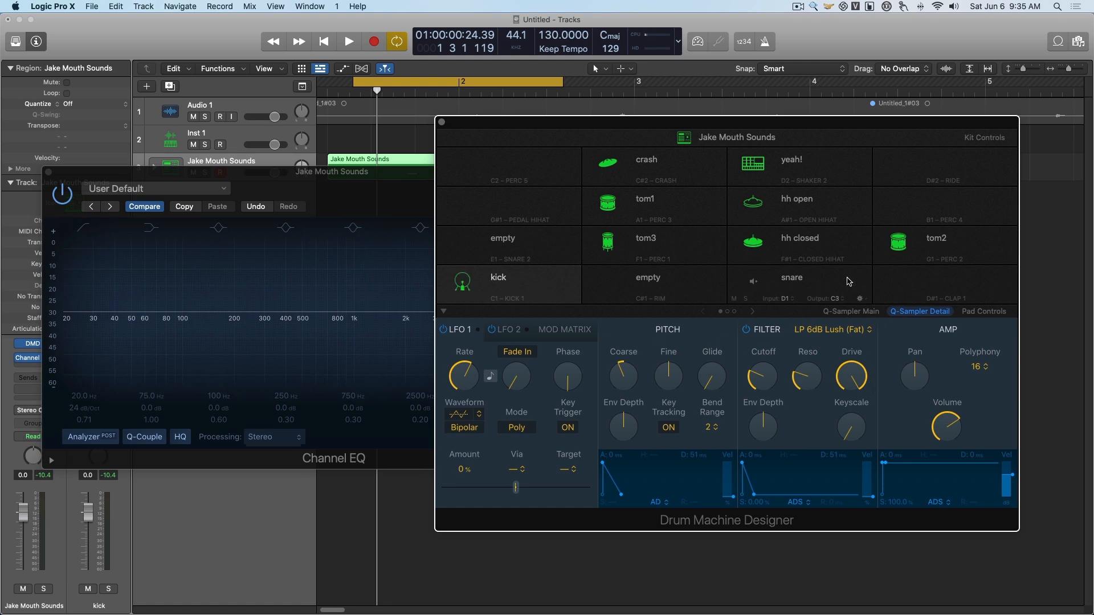
Select the snare pad and close the Channel EQ window to uncover the Piano Roll
click(818, 285)
click(371, 61)
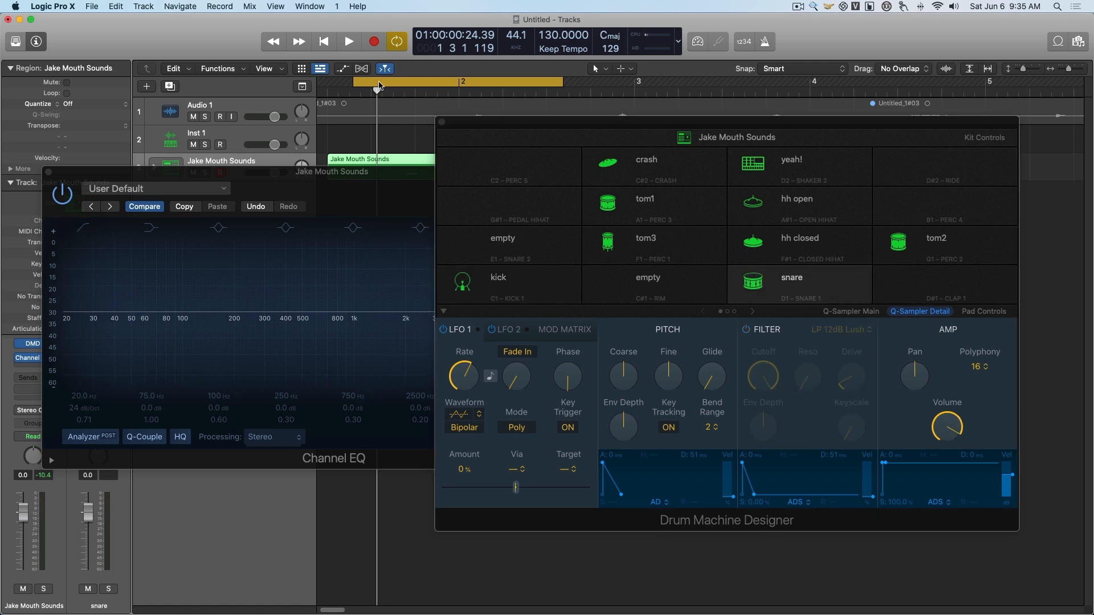
drag(365, 171, 365, 282)
drag(469, 124, 644, 129)
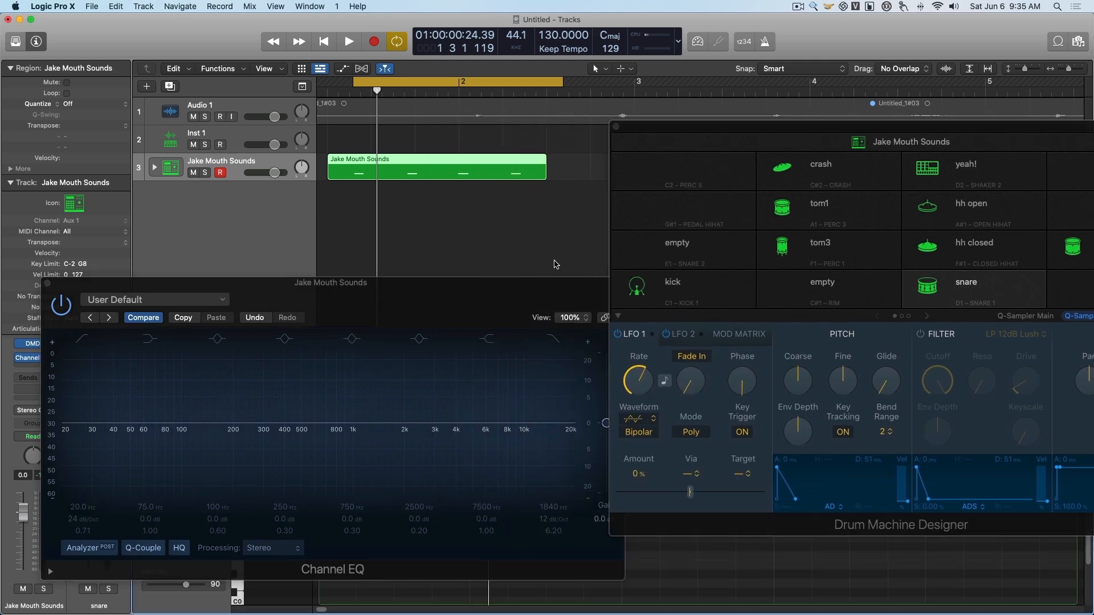
drag(222, 288, 203, 142)
click(29, 138)
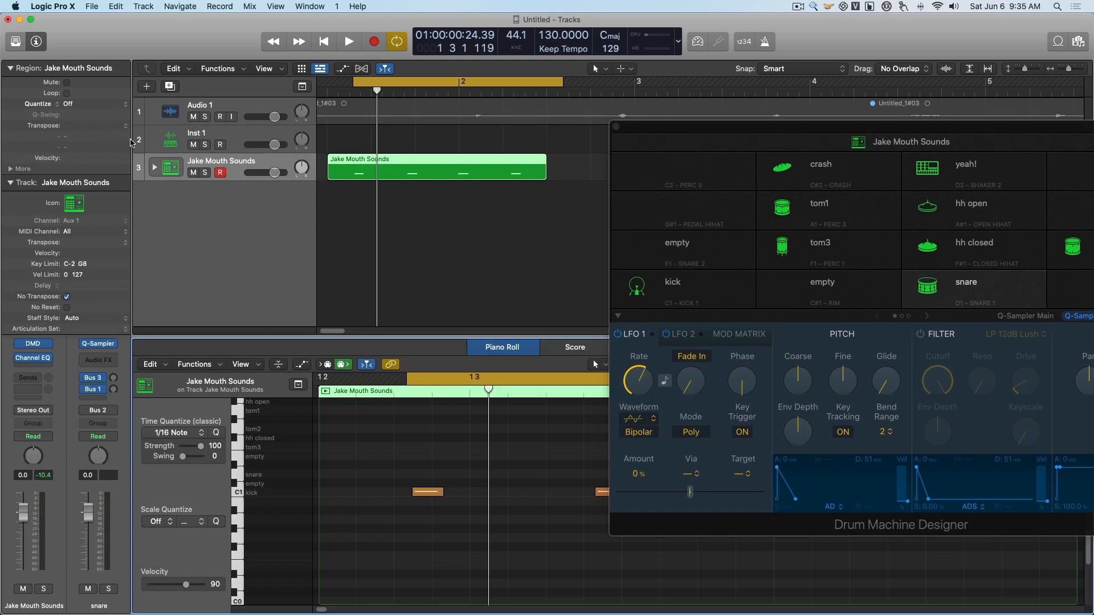
Move the region's kick notes up to the snare row in the Piano Roll and audition the pattern
drag(484, 492, 485, 474)
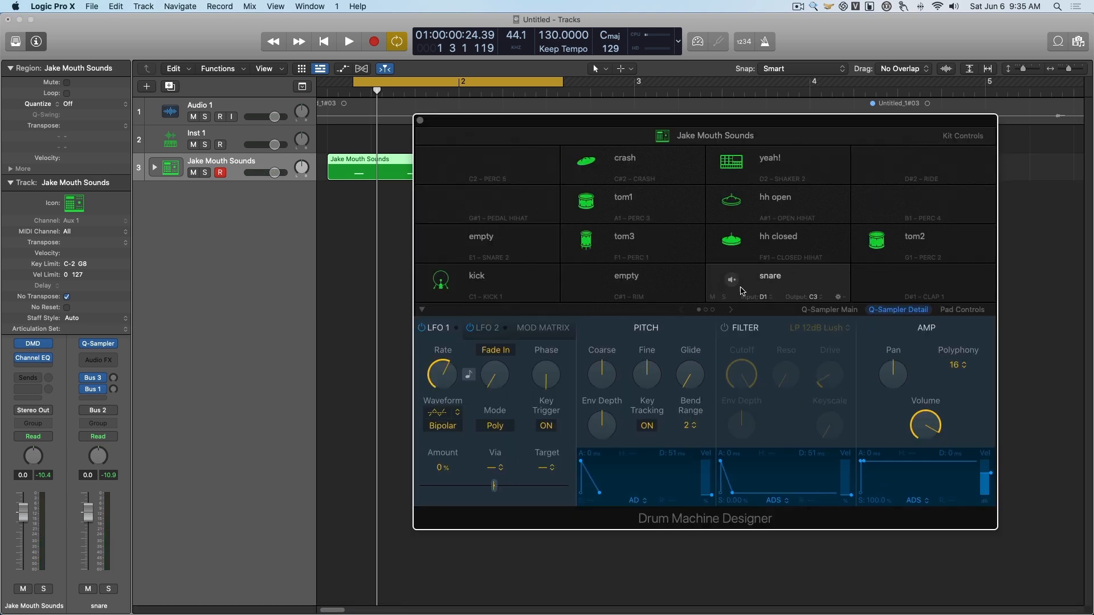
key(space)
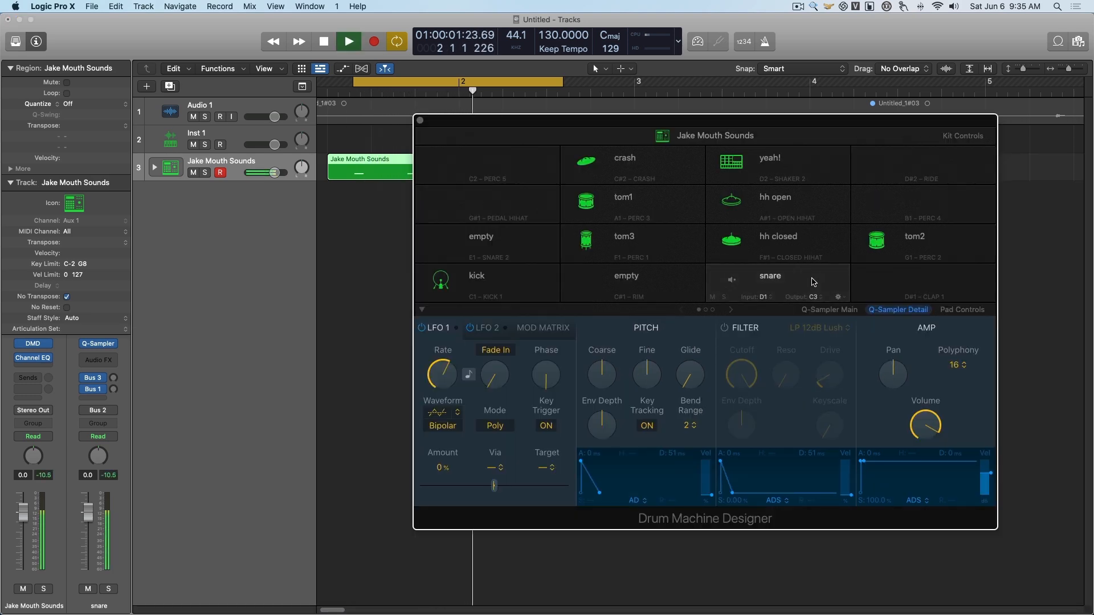
key(space)
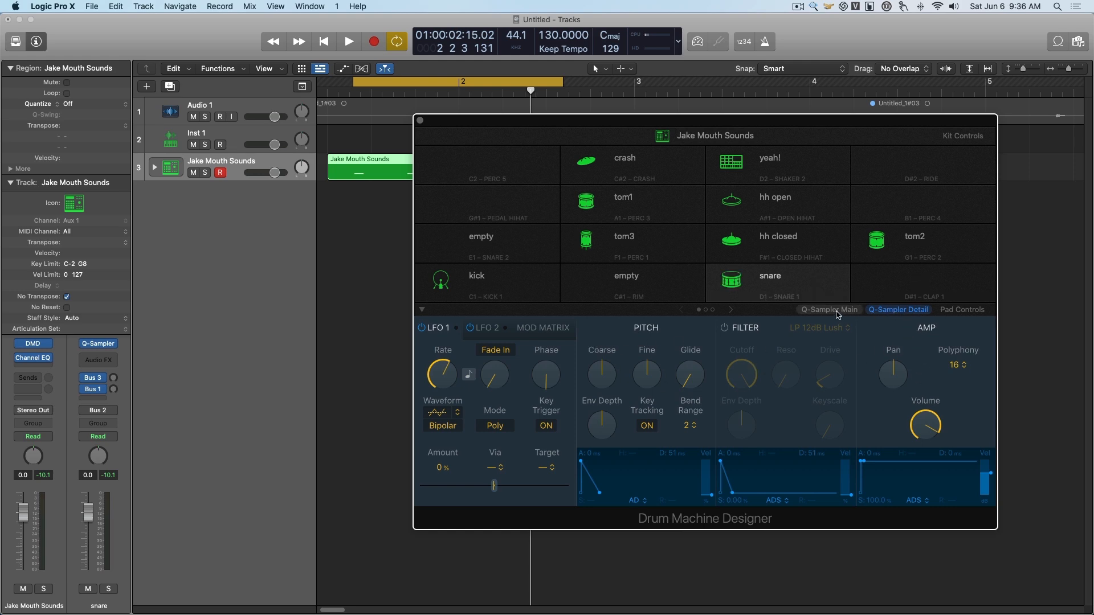
Trim the snare pad's sample end to 3.84 s in the Q-Sampler waveform
click(831, 310)
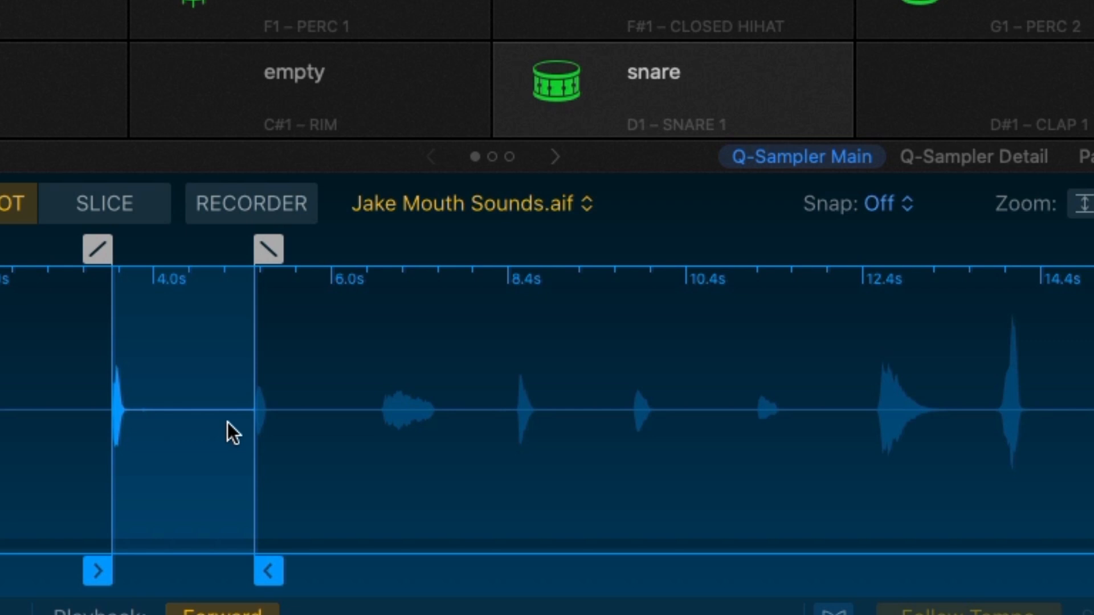
drag(268, 570, 172, 573)
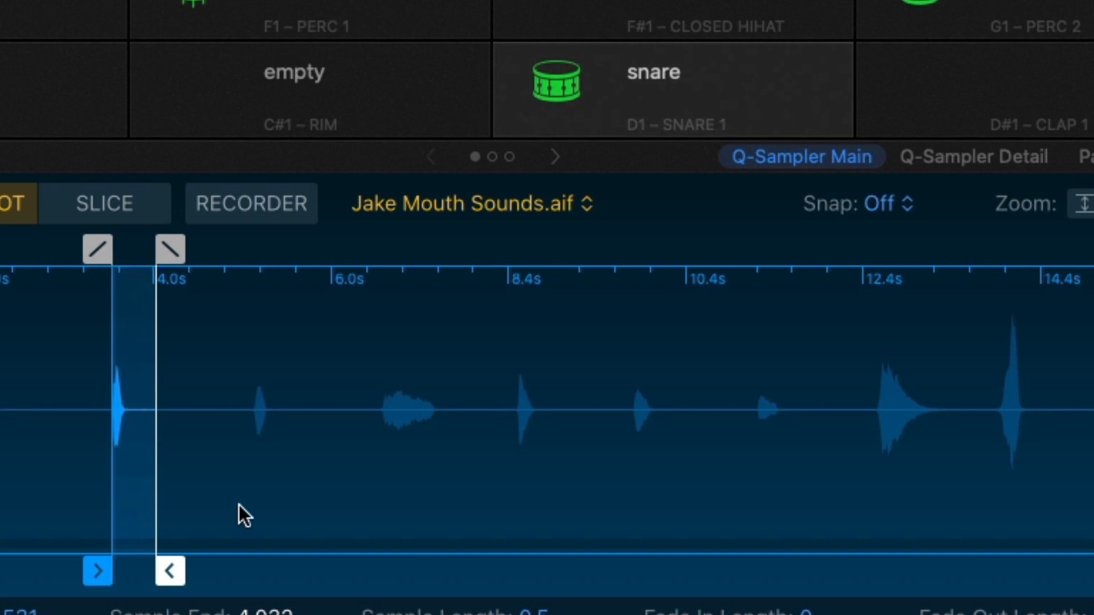
drag(169, 571, 153, 570)
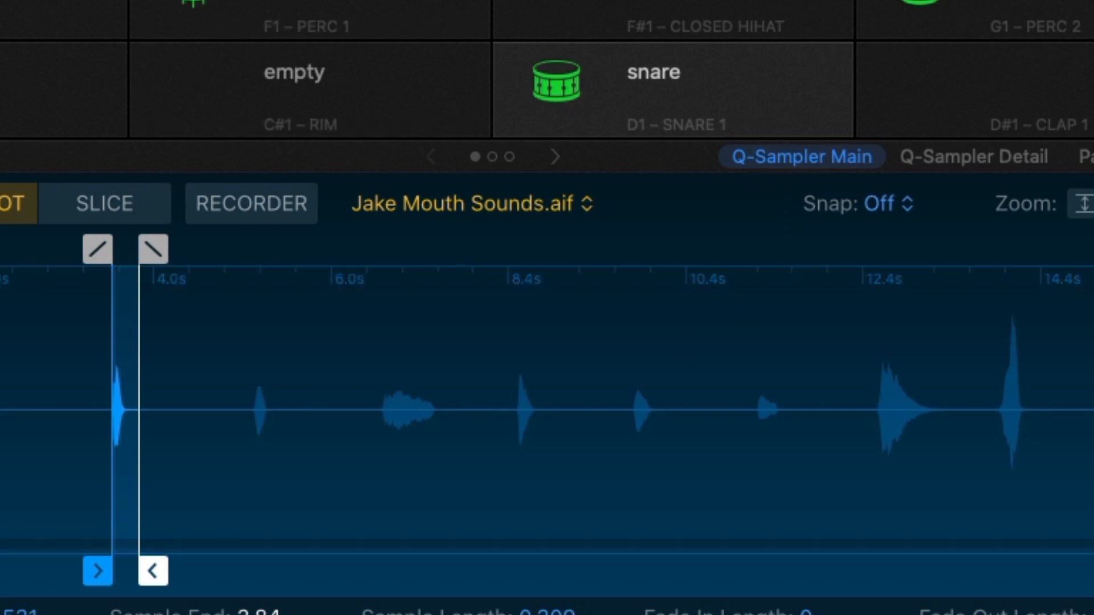
Trim the crash pad's sample end to 13.349 s and add a fade-out over the tail
click(310, 1)
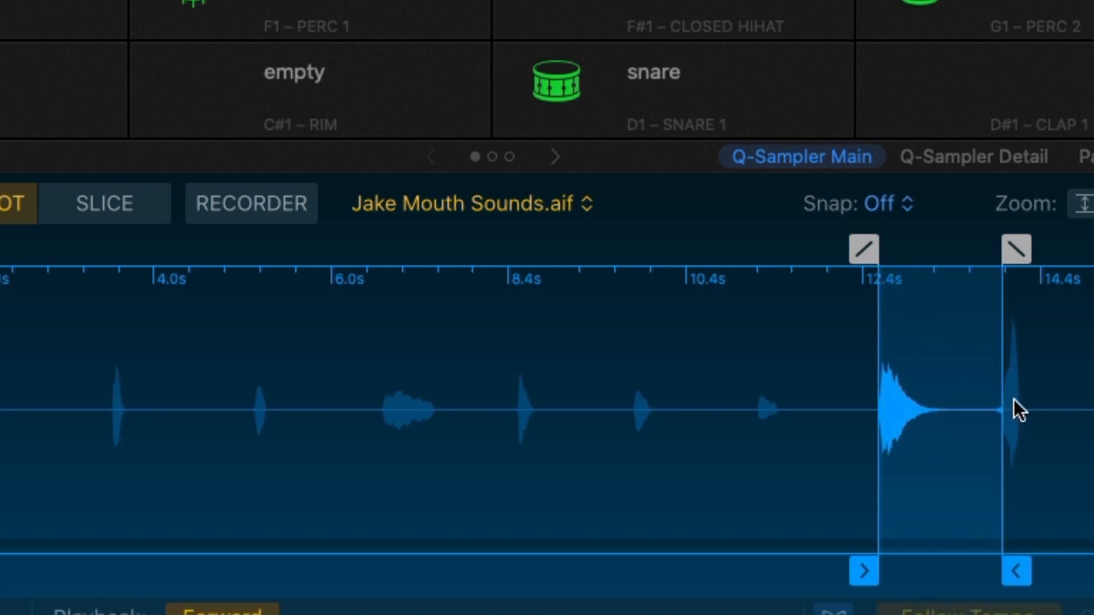
key(Down)
key(Up)
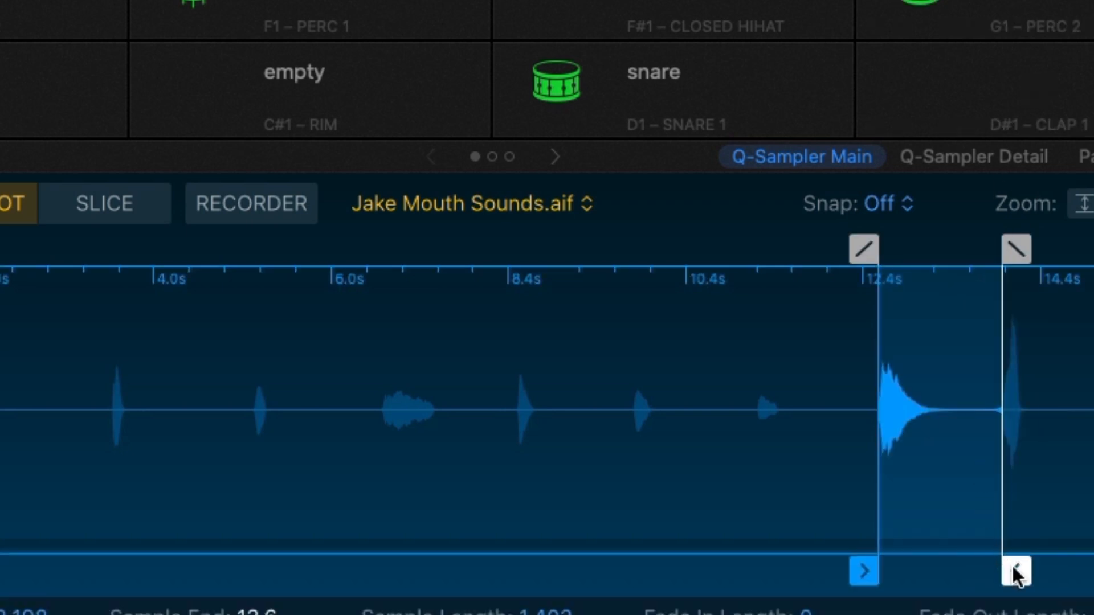
drag(1003, 570, 991, 569)
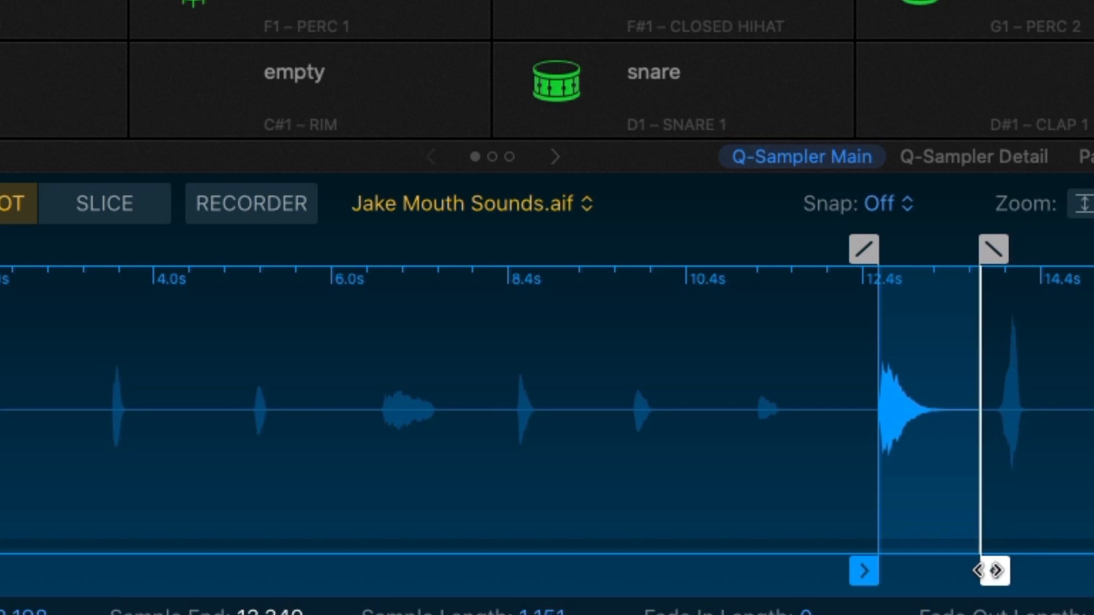
drag(993, 249, 940, 251)
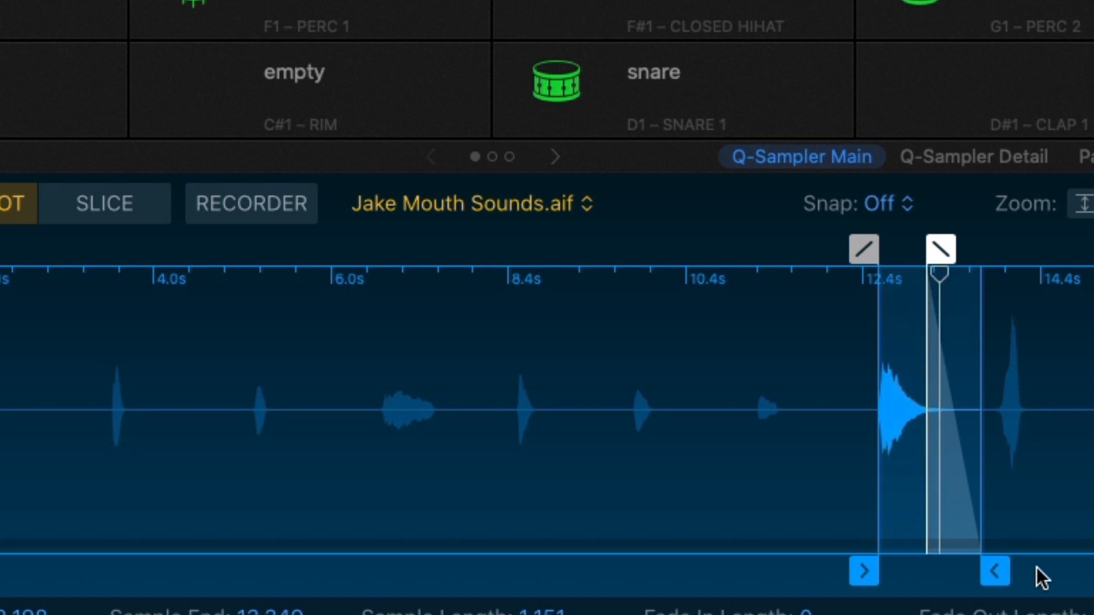
Trim the yeah! pad's sample to run from 13.546 s to 14.05 s with a 0.177 s fade-out
click(297, 2)
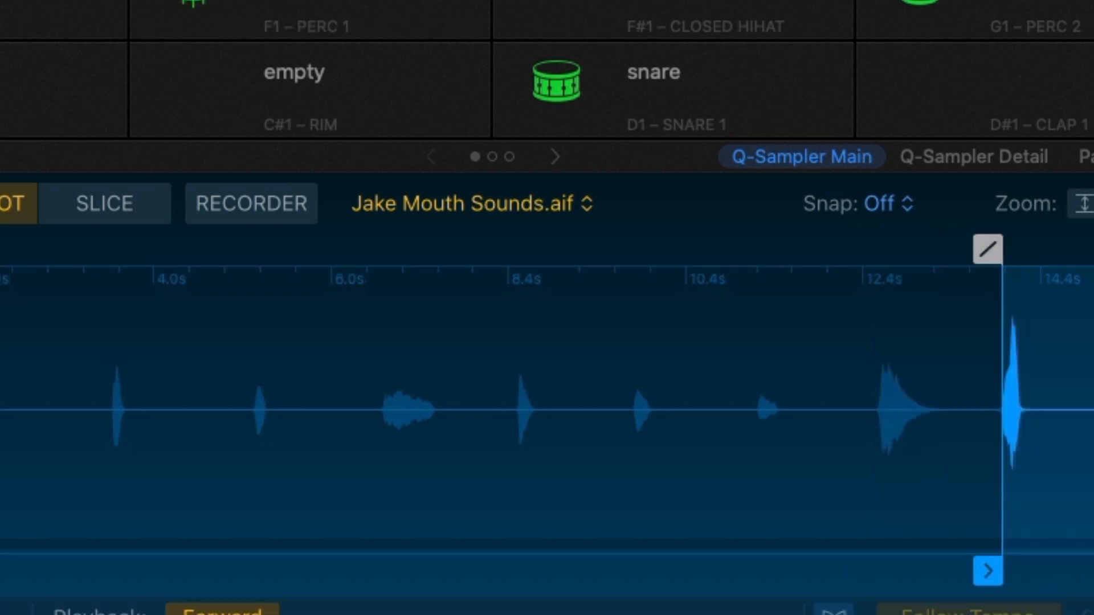
mouse_move(989, 574)
mouse_down()
mouse_move(969, 577)
mouse_move(984, 577)
mouse_up()
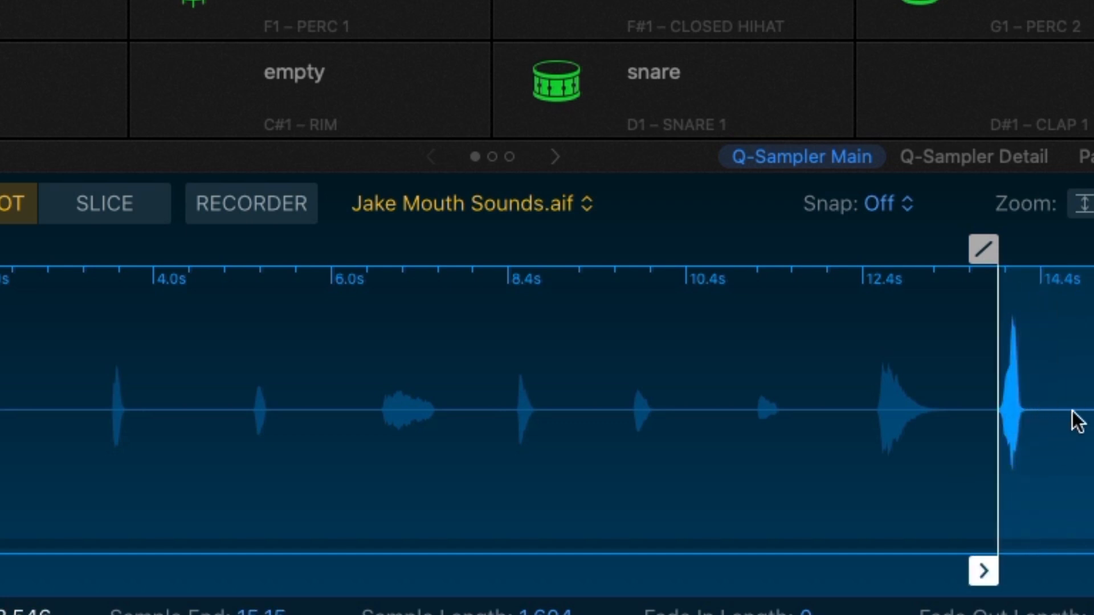
drag(1093, 569, 1056, 570)
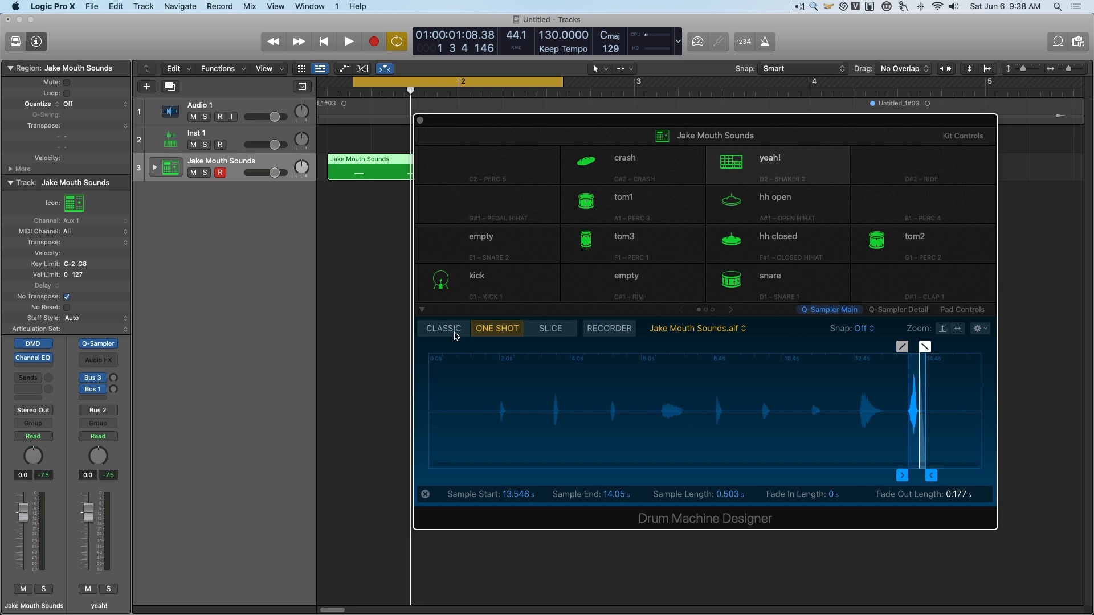
Look through the Classic, Slice and Recorder modes of the yeah! pad's sampler and return to One Shot
click(457, 332)
click(556, 330)
click(605, 331)
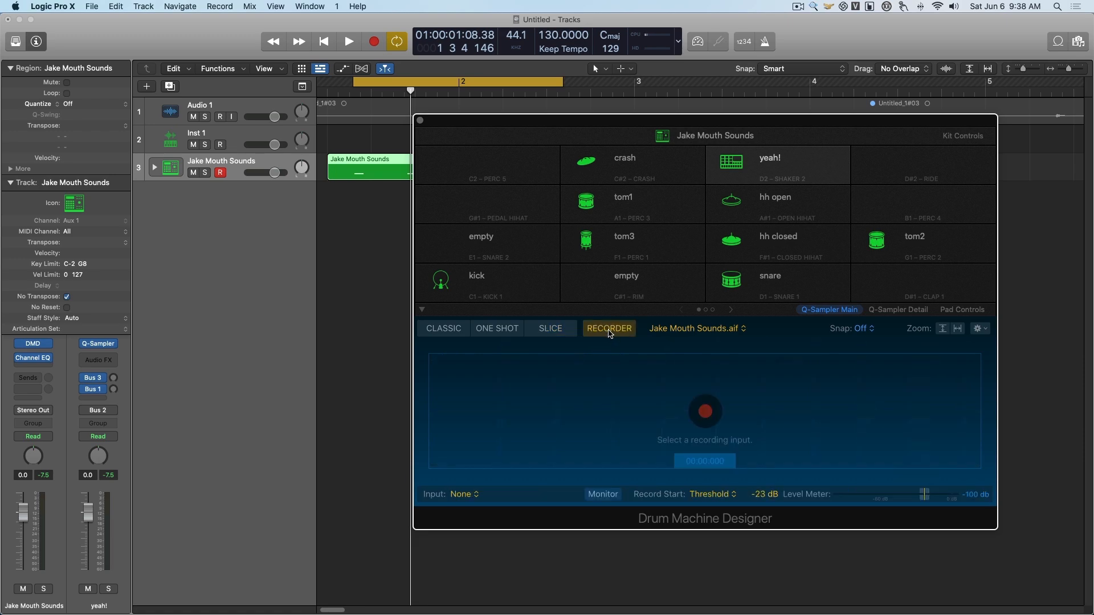
click(497, 329)
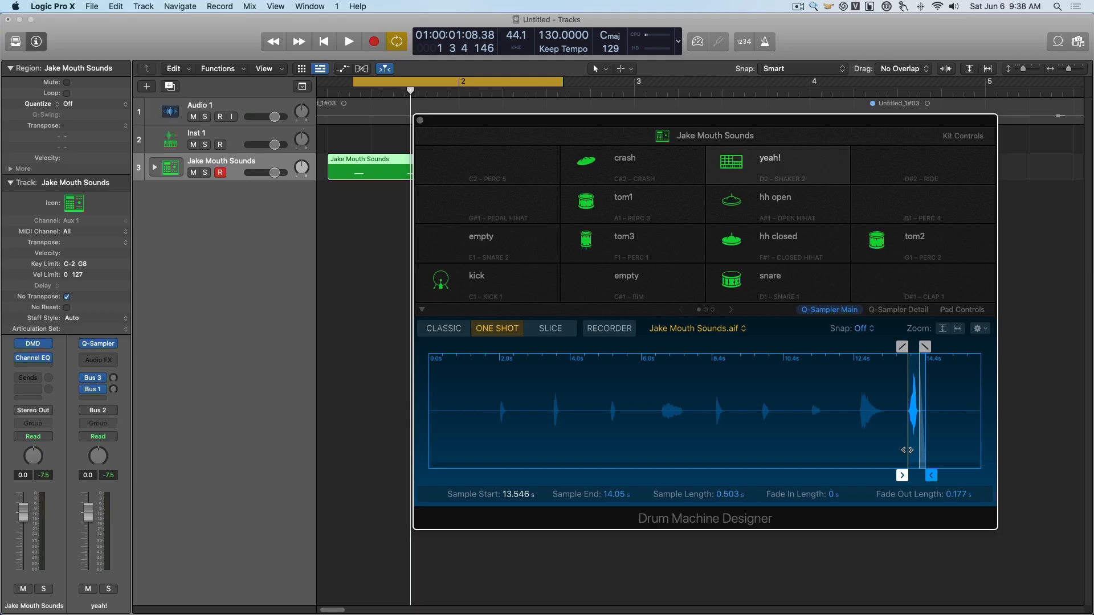
Lower the snare pad's coarse pitch to -1 while the cycle plays
click(796, 283)
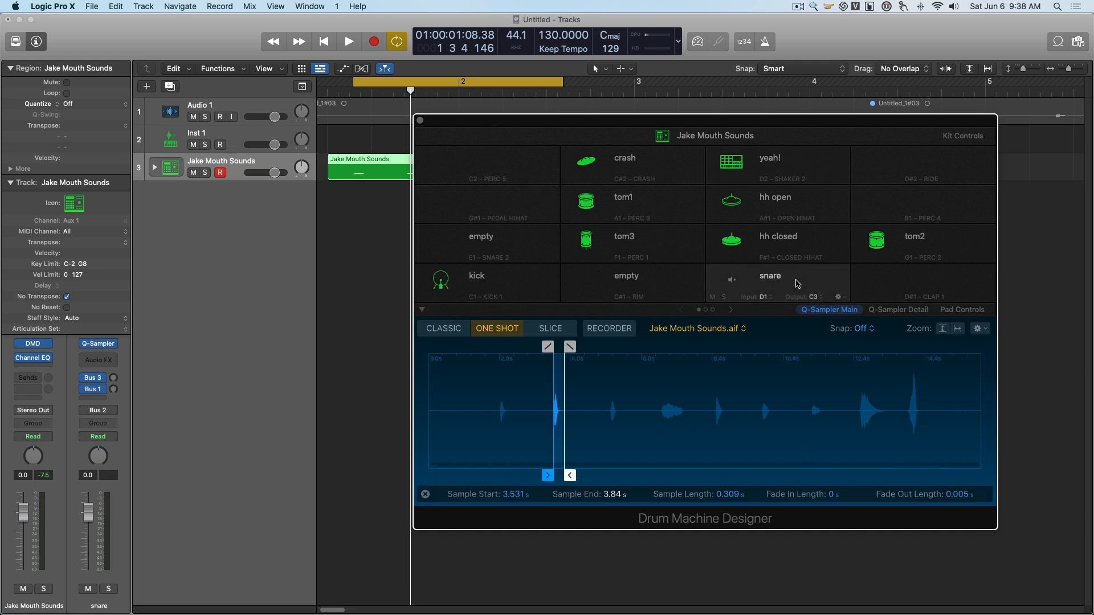
click(899, 309)
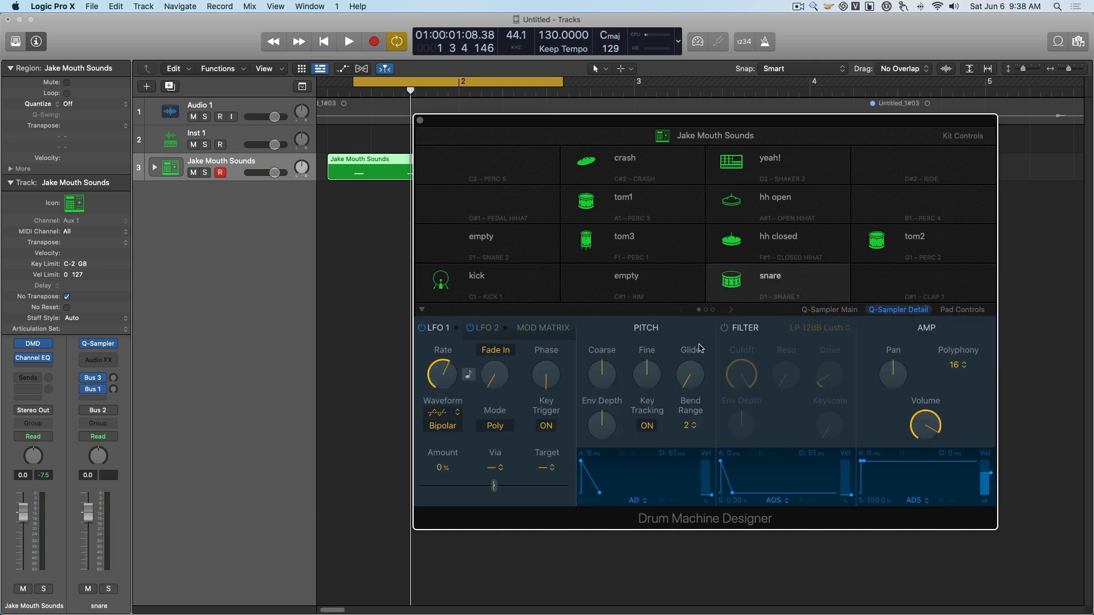
key(space)
drag(602, 371, 603, 378)
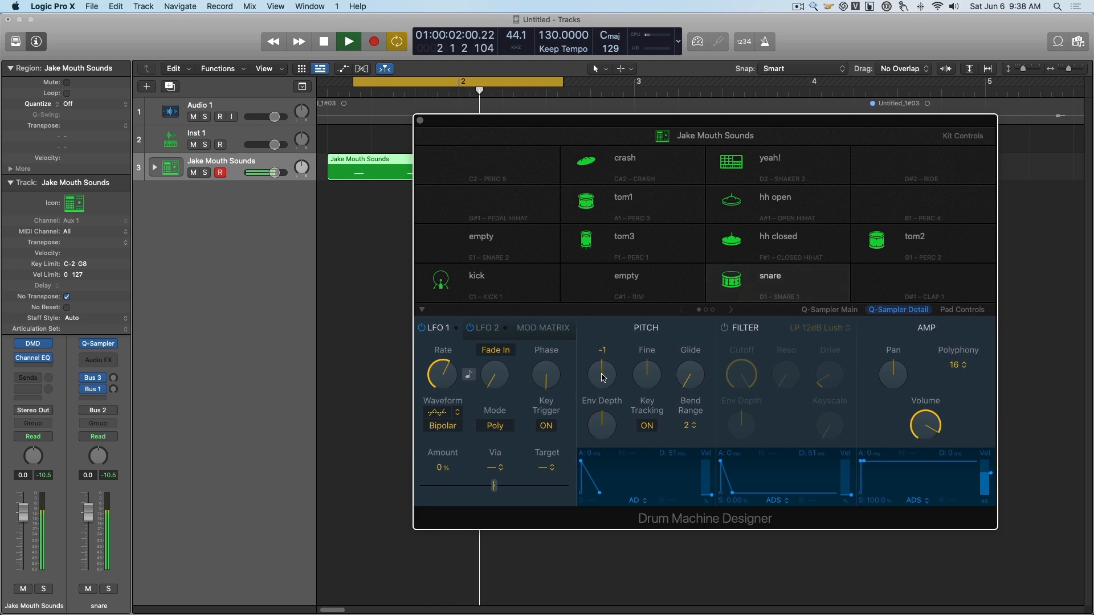
Enable the snare's filter as LP 6dB Lush (Fat) with full drive and lower its amp volume to -28 dB
click(724, 328)
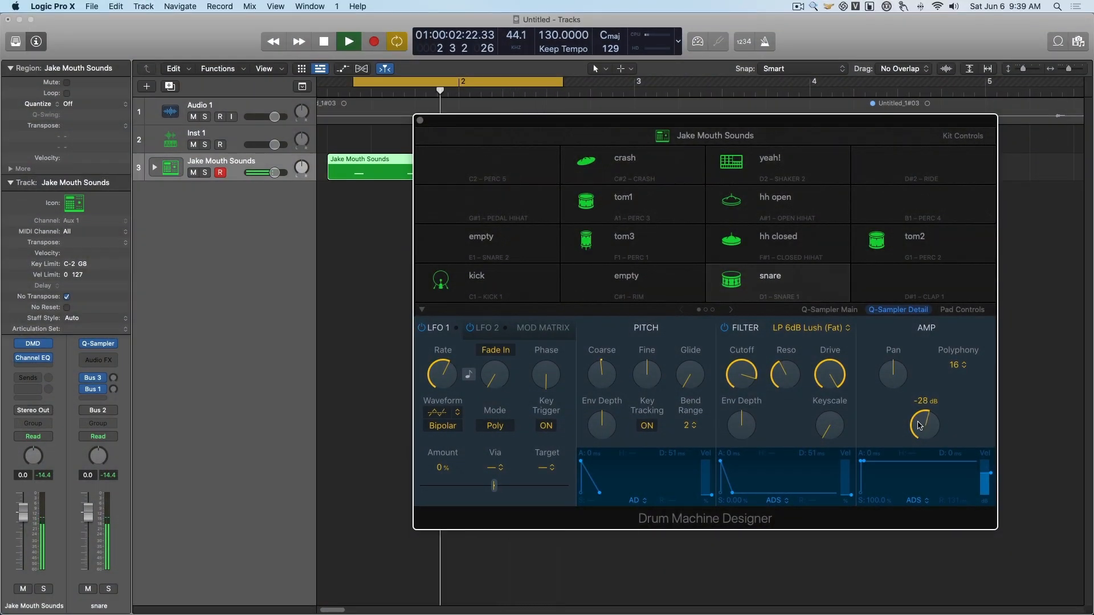
key(space)
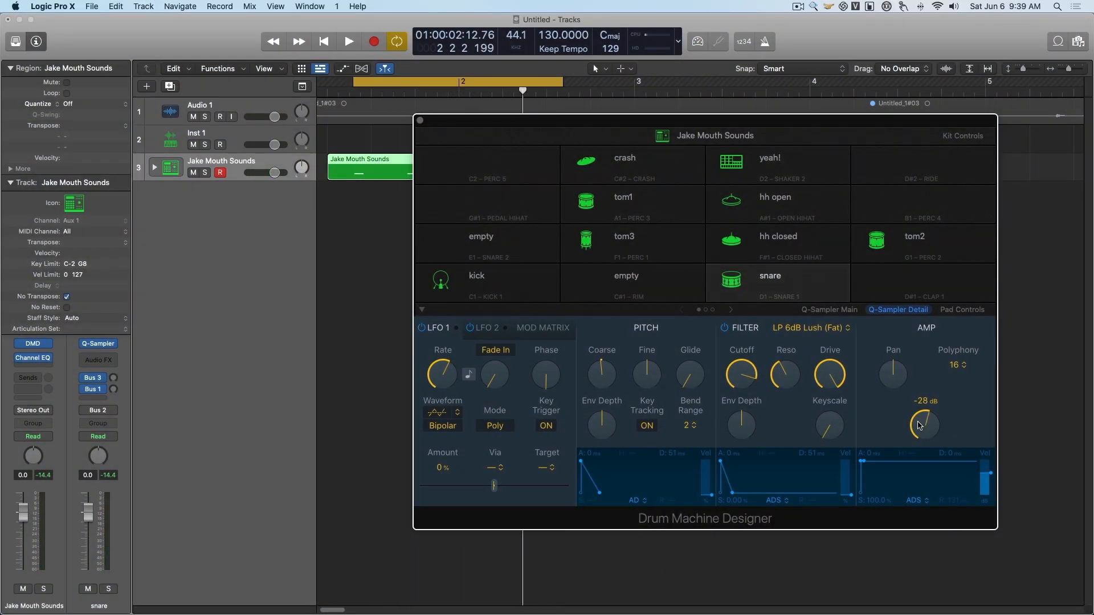
Shorten the snare sample's end slightly, and raise the filter resonance with the cutoff at 80.0% while the cycle plays
click(827, 309)
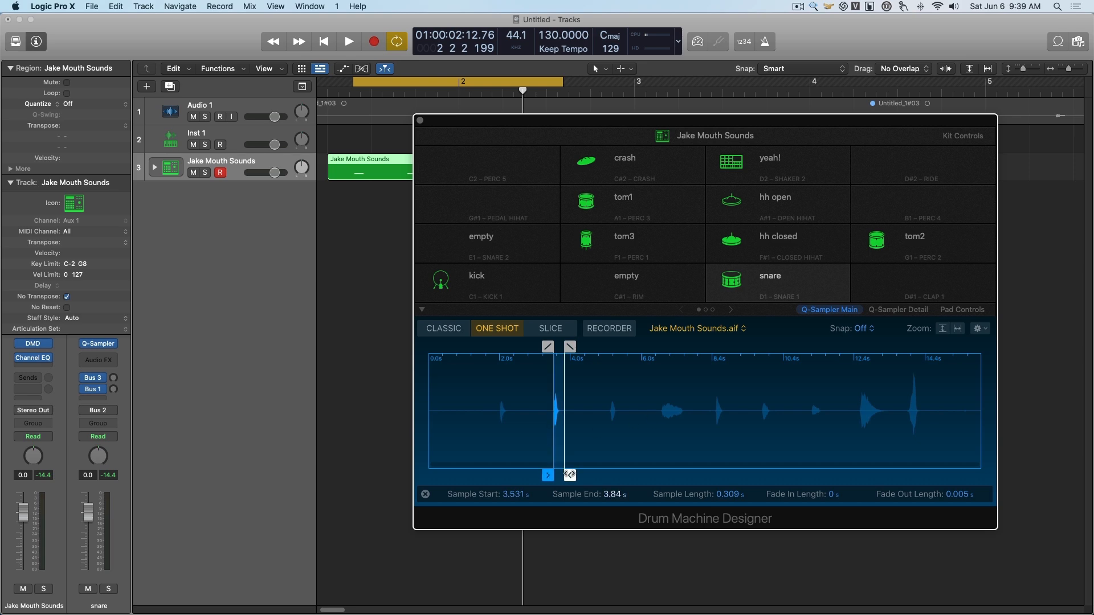
drag(570, 475, 563, 475)
key(space)
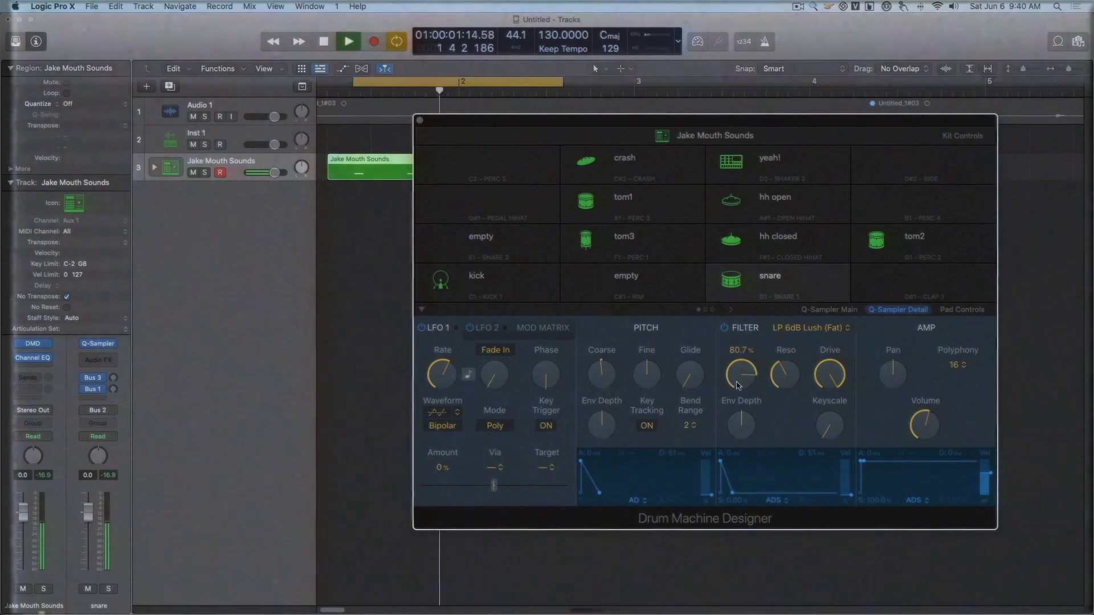
drag(786, 382, 747, 385)
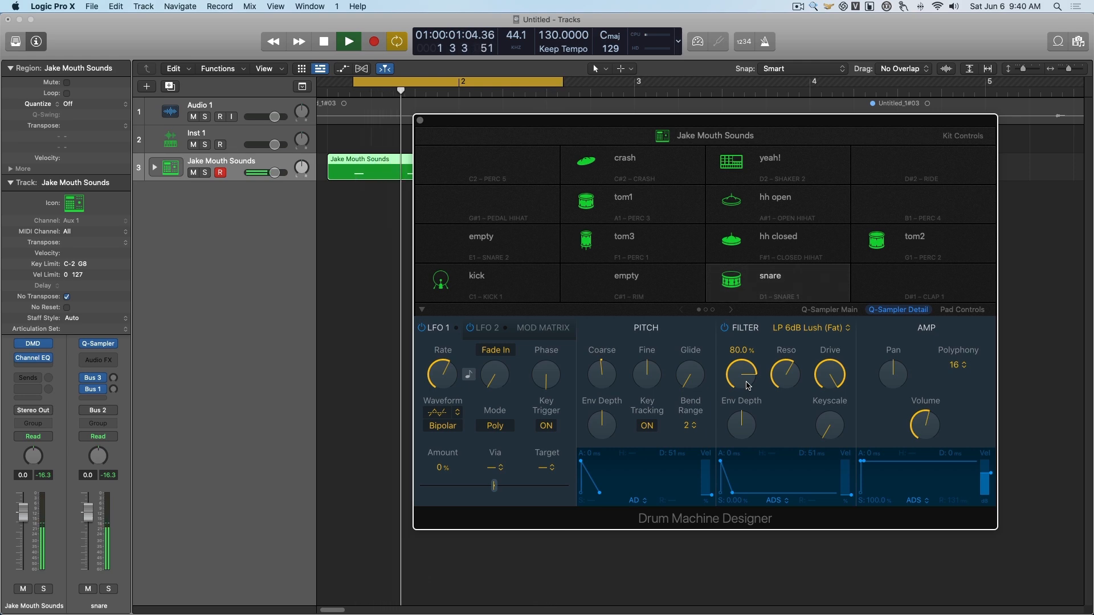
key(space)
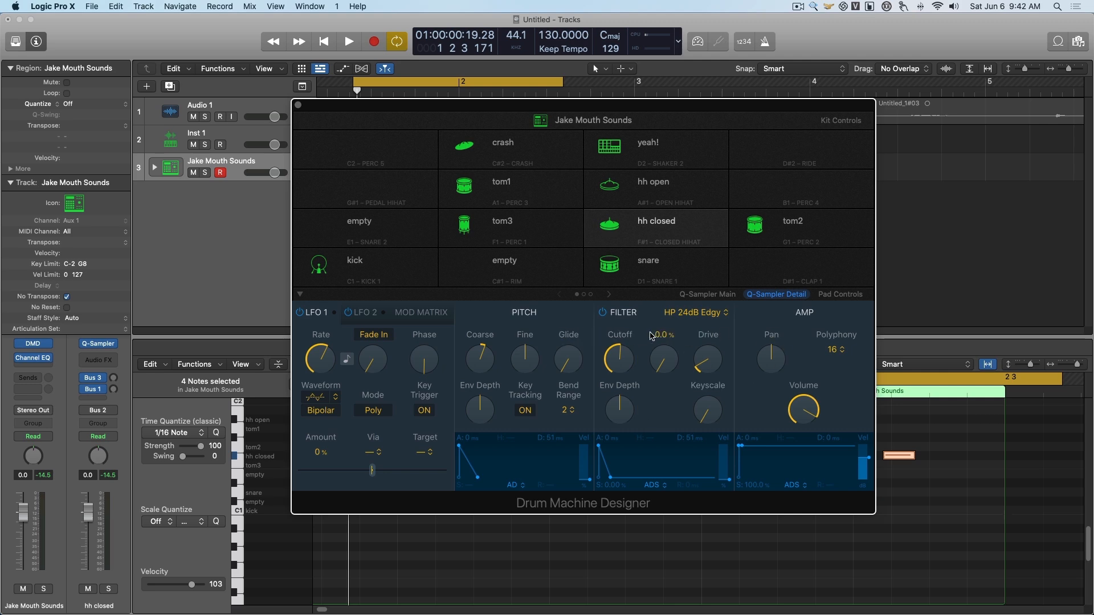
Review the closed hi-hat's filter types, keep HP 24dB Edgy, and audition a cutoff of 55.2% with the cycle
click(683, 321)
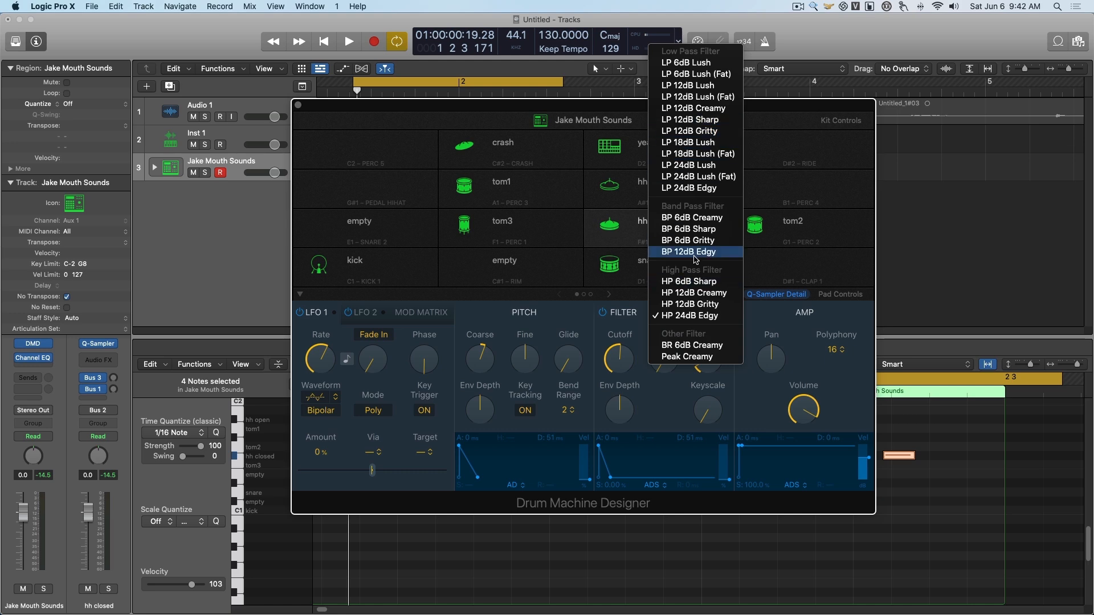
click(694, 317)
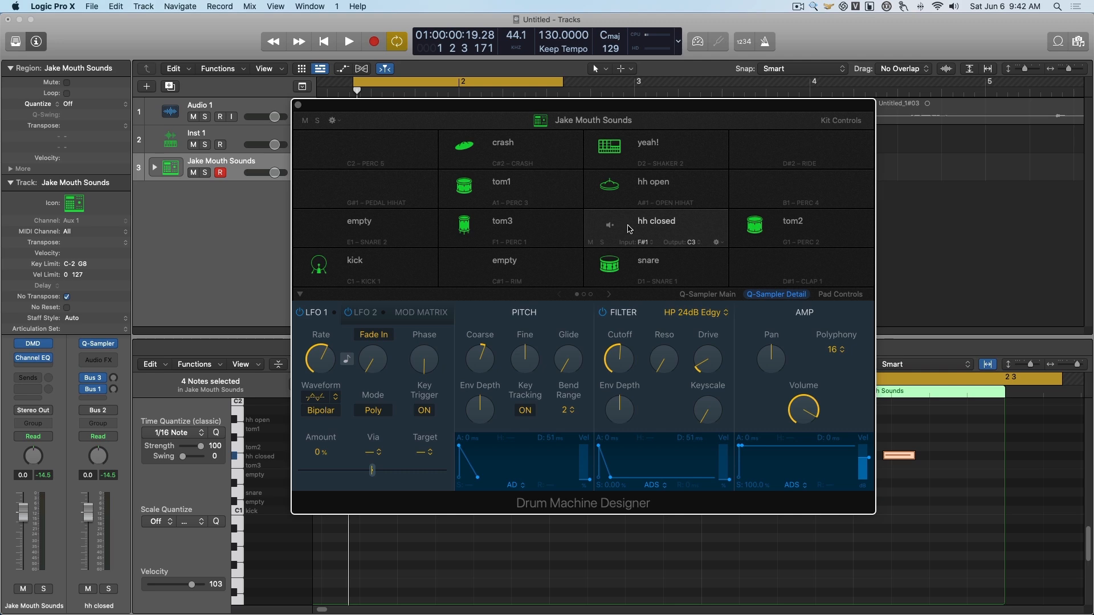
mouse_move(620, 356)
mouse_down()
mouse_move(620, 369)
mouse_move(619, 353)
mouse_up()
key(space)
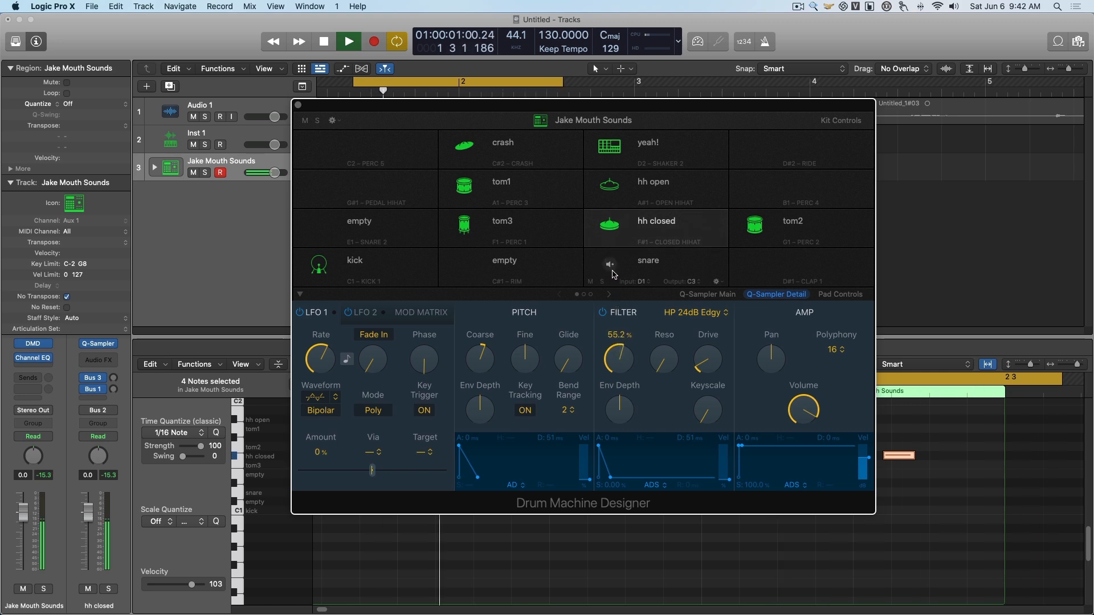
Lower the closed hi-hat filter's cutoff to 44.6% and adjust its resonance while auditioning the cycle
key(space)
drag(620, 354, 621, 371)
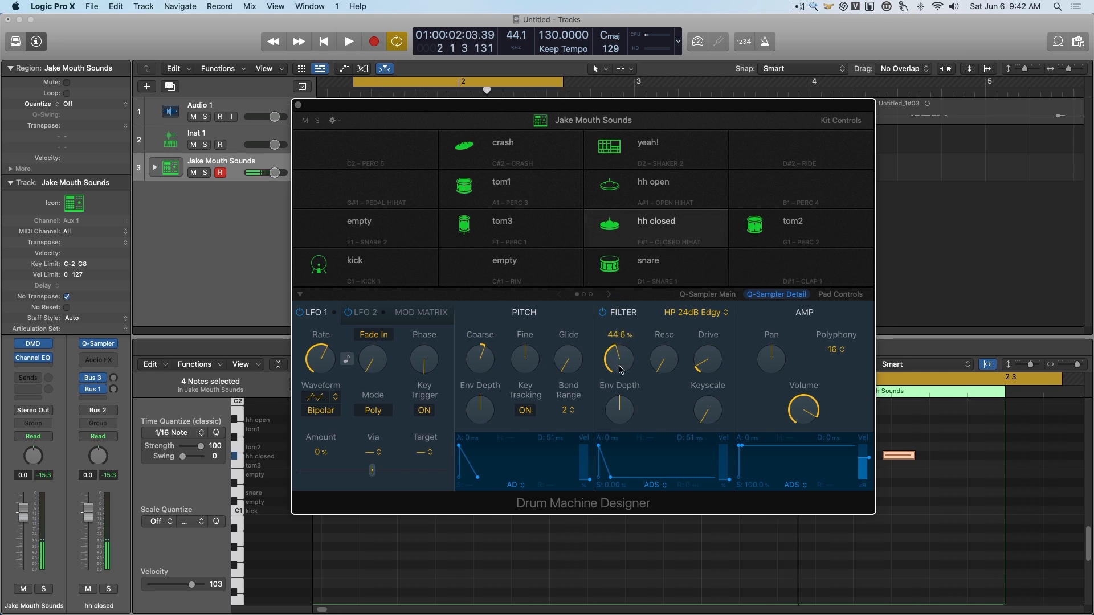
key(space)
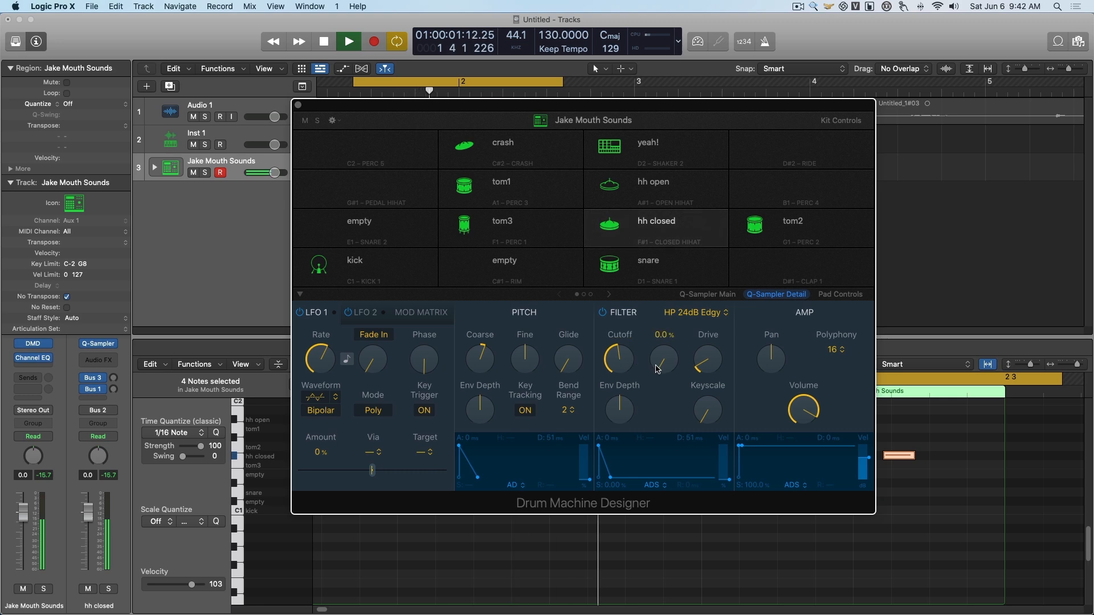
drag(664, 370, 662, 365)
key(space)
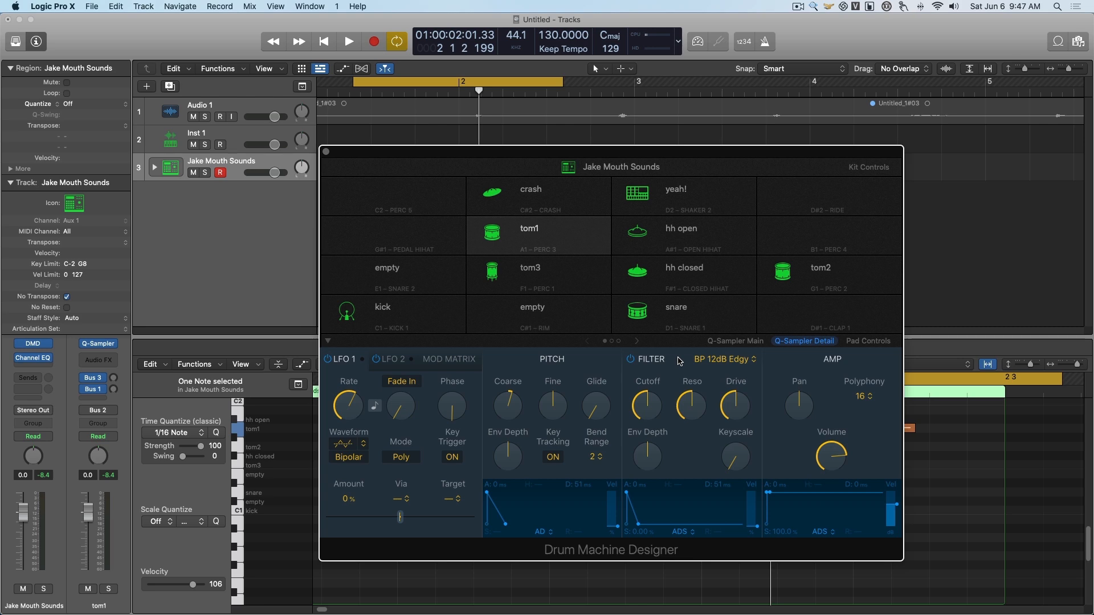
Shape the Channel EQ into a band-pass with a 210 Hz low cut and 1890 Hz high cut at 24 dB/Oct, and bypass it
click(38, 364)
click(535, 193)
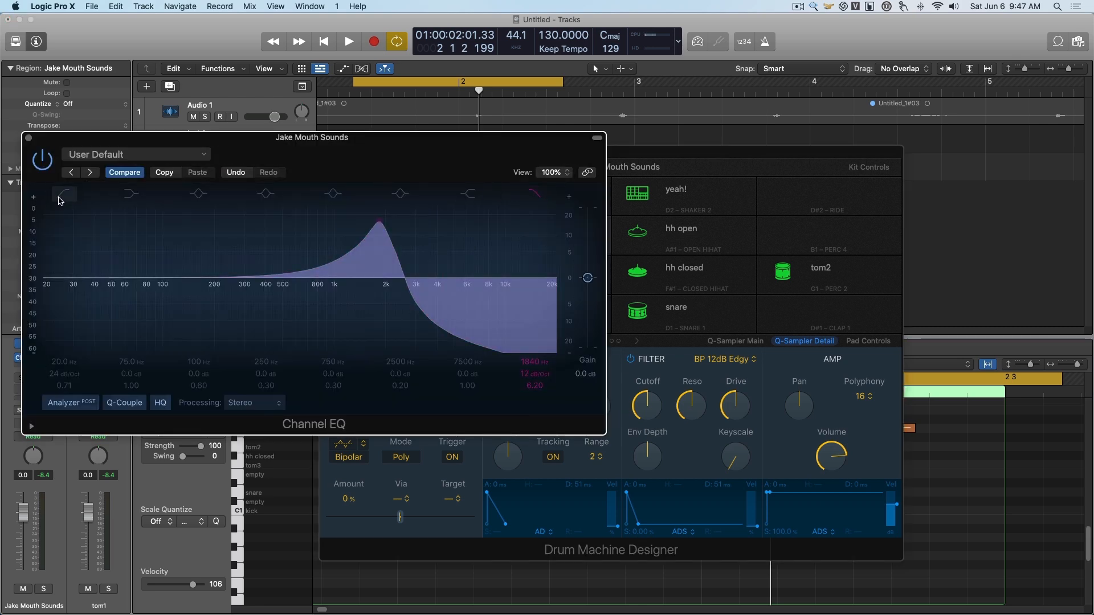
click(65, 193)
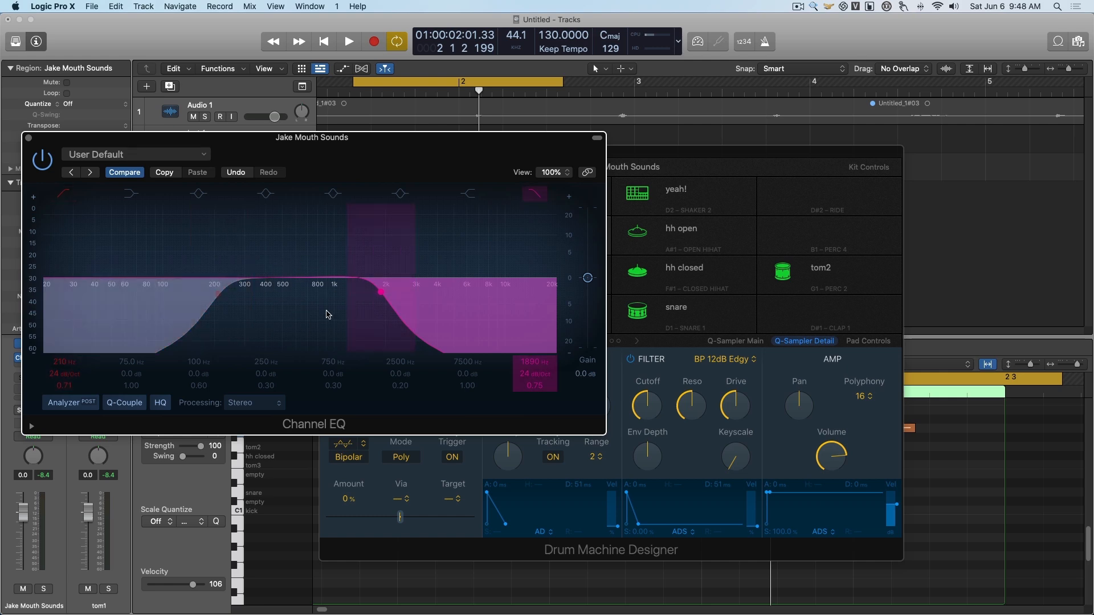
click(43, 167)
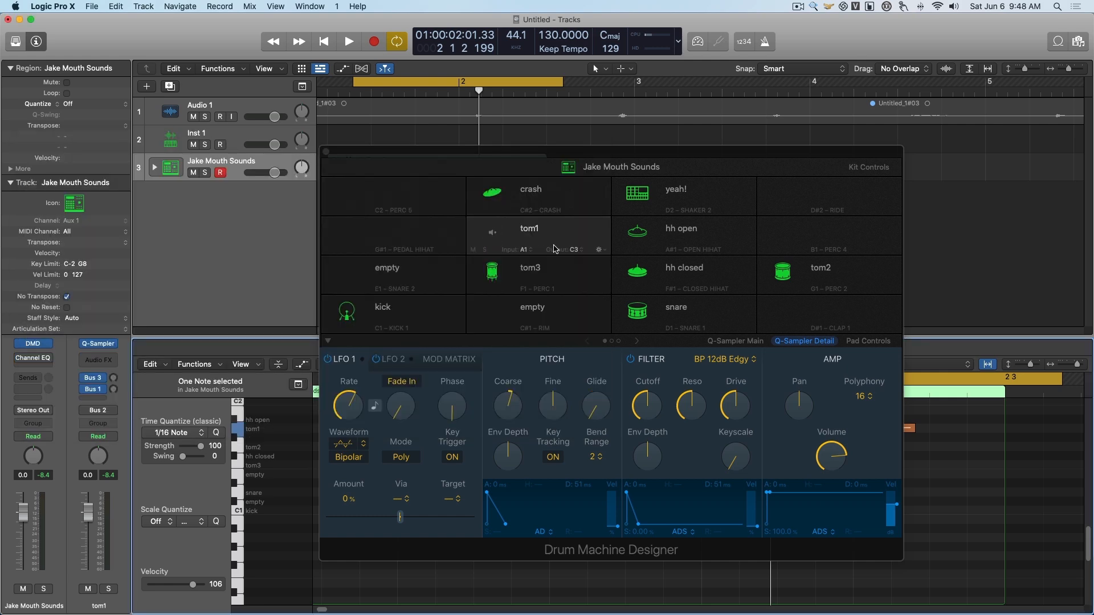
Sweep tom1's BP 12dB Edgy filter cutoff while the cycle plays, and set the cutoff to 50%
key(space)
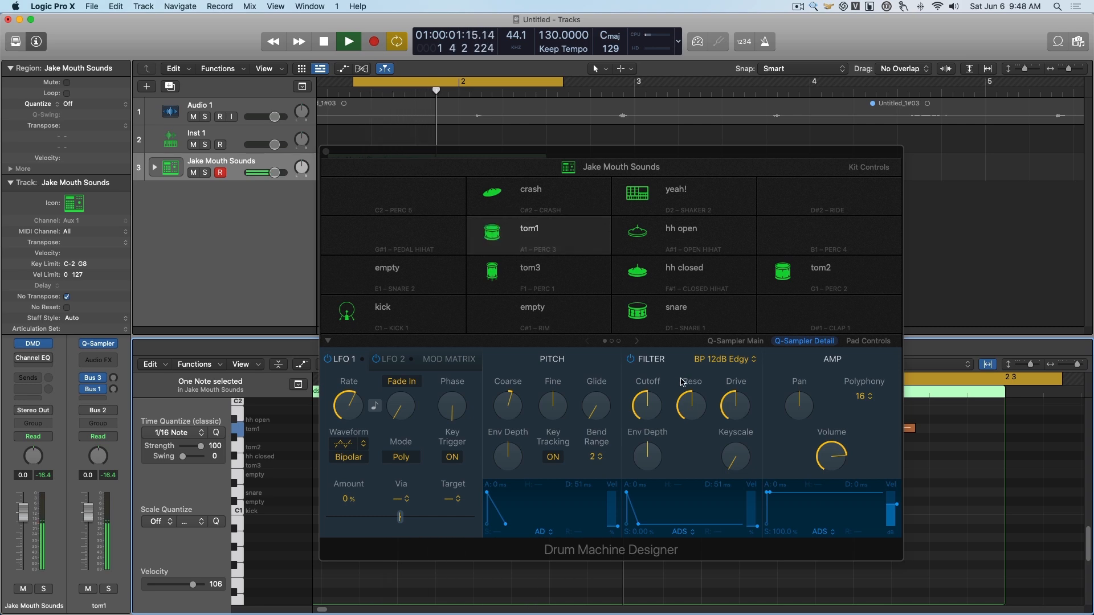
mouse_move(650, 408)
key(space)
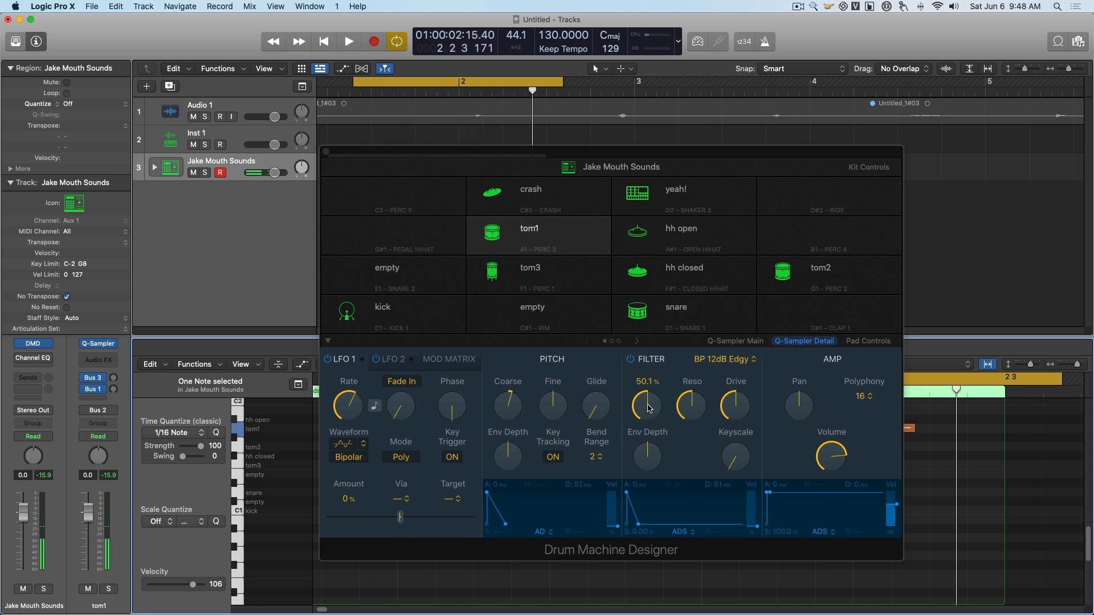
key(space)
drag(648, 408, 648, 394)
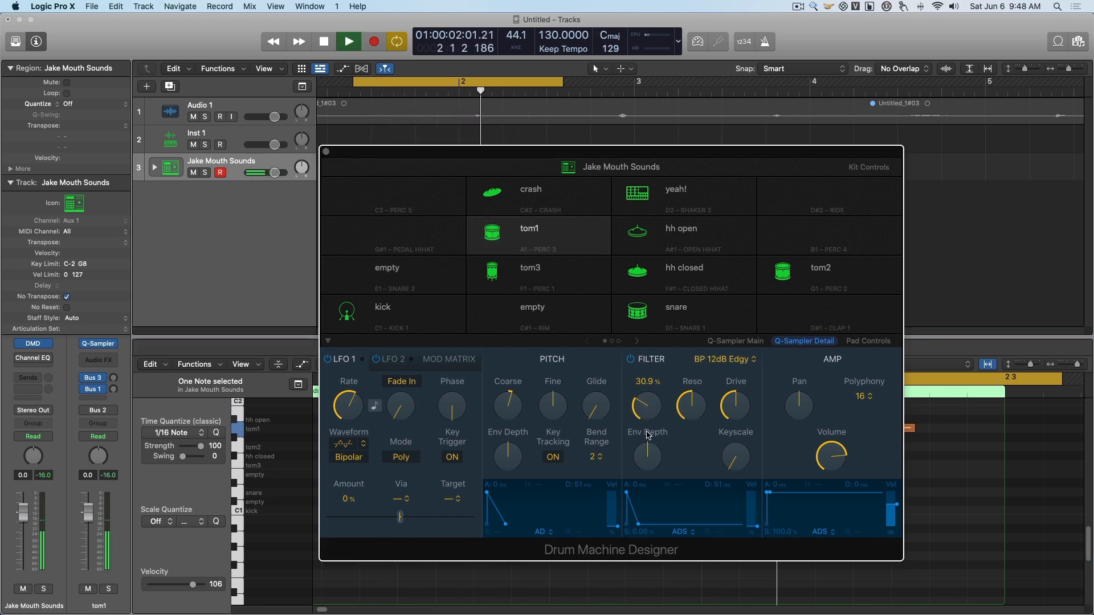
drag(648, 393, 644, 386)
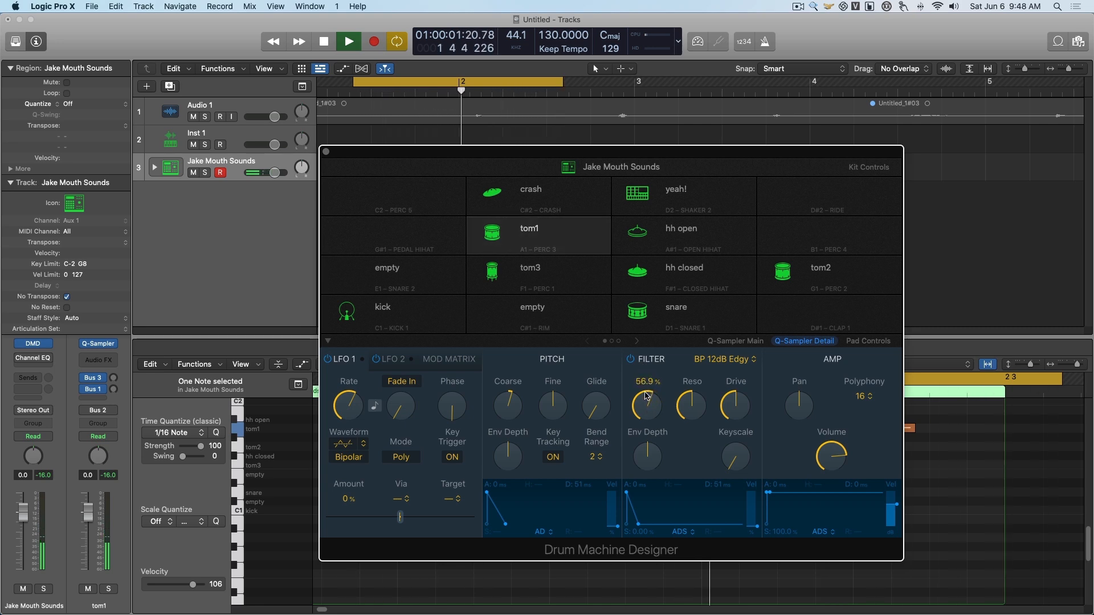
key(space)
double_click(643, 382)
text(50)
key(Return)
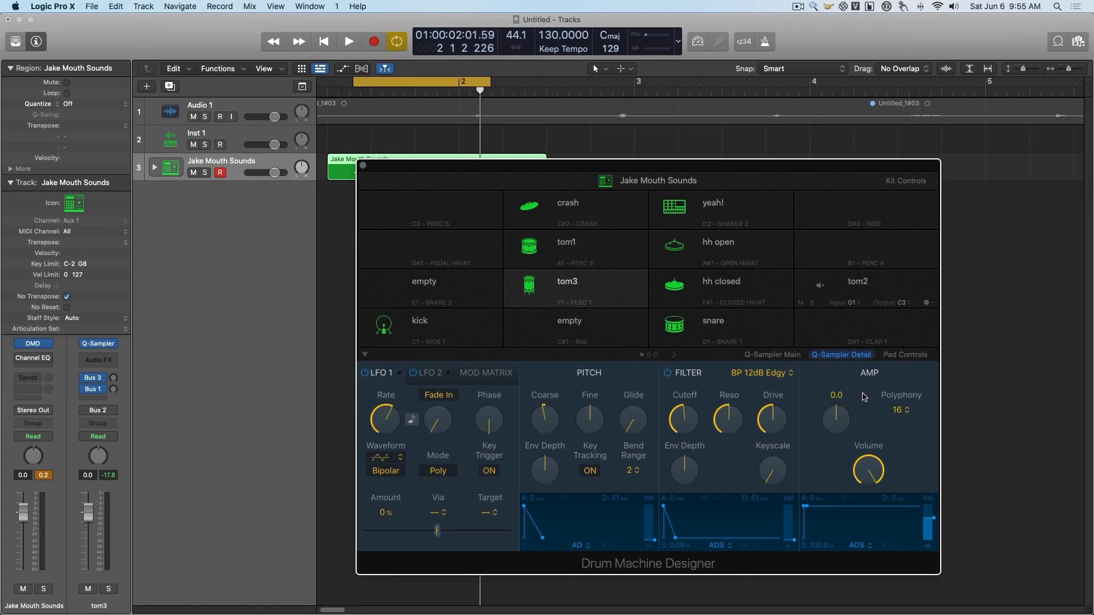
Open tom3's Pad Controls and adjust the pad's volume
mouse_move(871, 469)
click(902, 356)
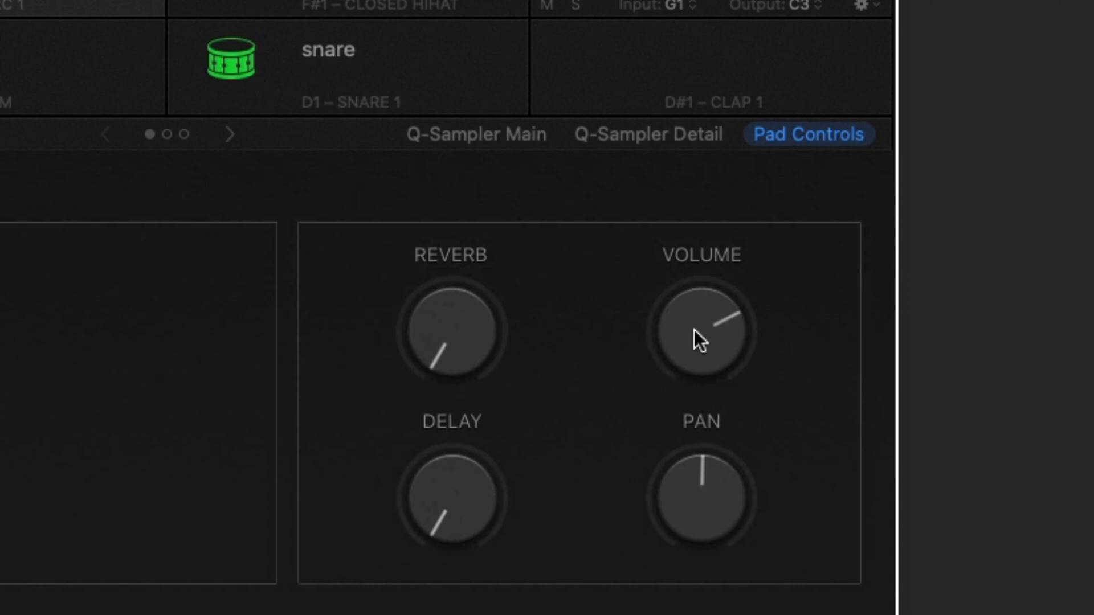
mouse_move(688, 333)
mouse_down()
mouse_move(687, 306)
mouse_move(681, 319)
mouse_move(692, 323)
mouse_move(696, 301)
mouse_move(696, 333)
mouse_up()
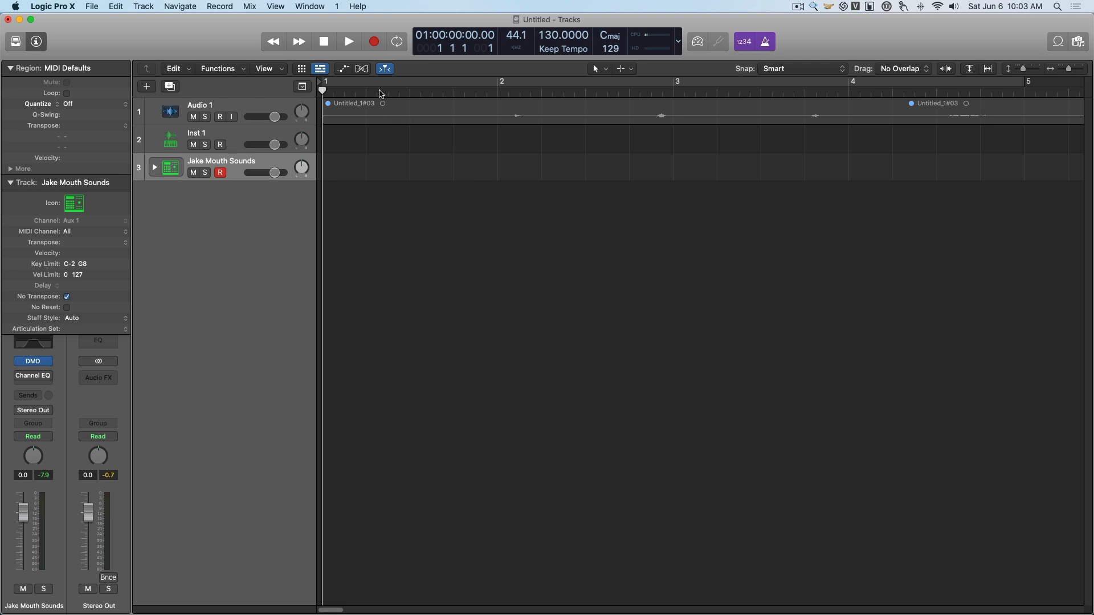
Turn on the cycle over bars 1 to 4 and set the default MIDI region quantize to 1/16 Note
click(379, 84)
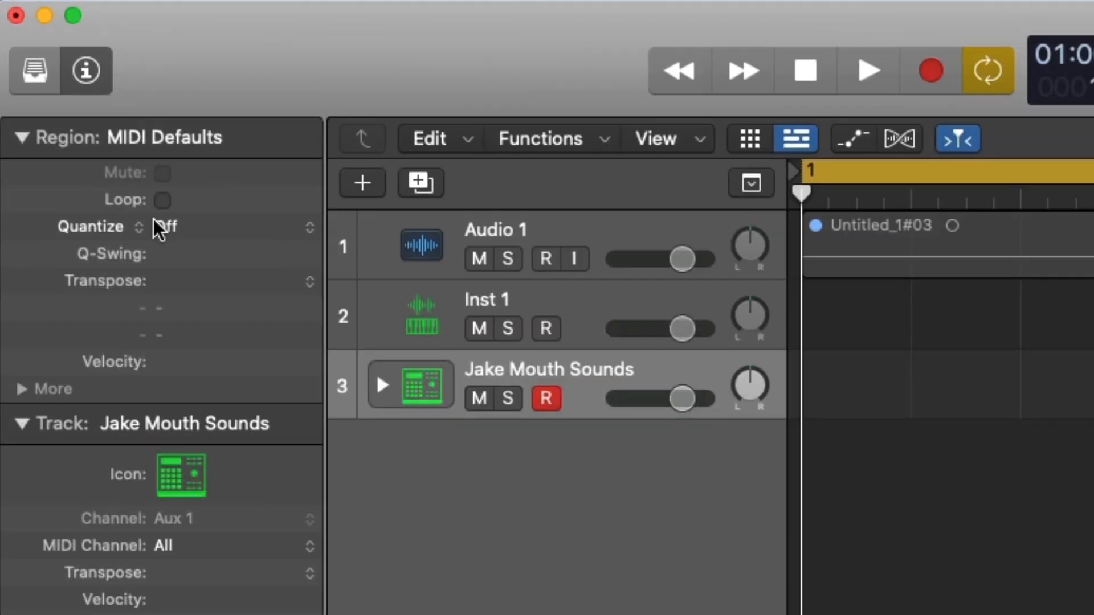
click(23, 138)
click(22, 139)
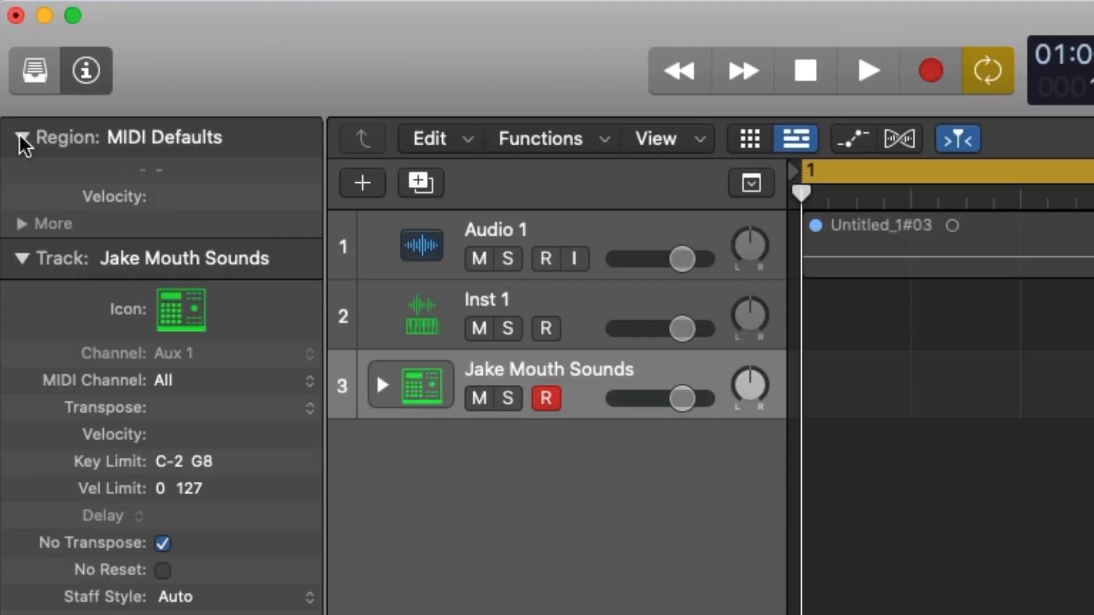
click(168, 228)
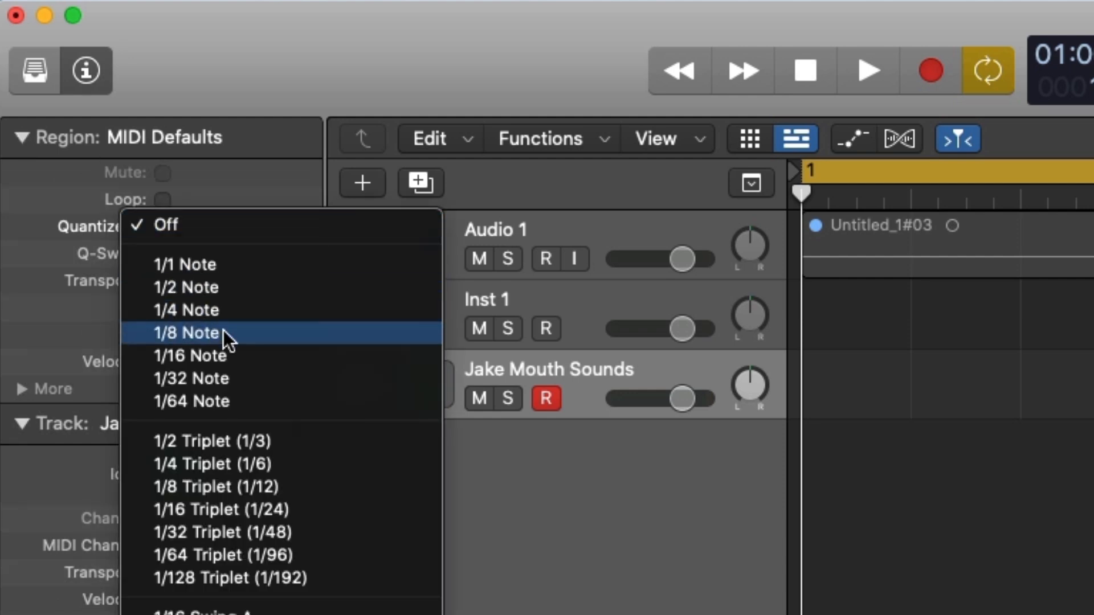
click(231, 350)
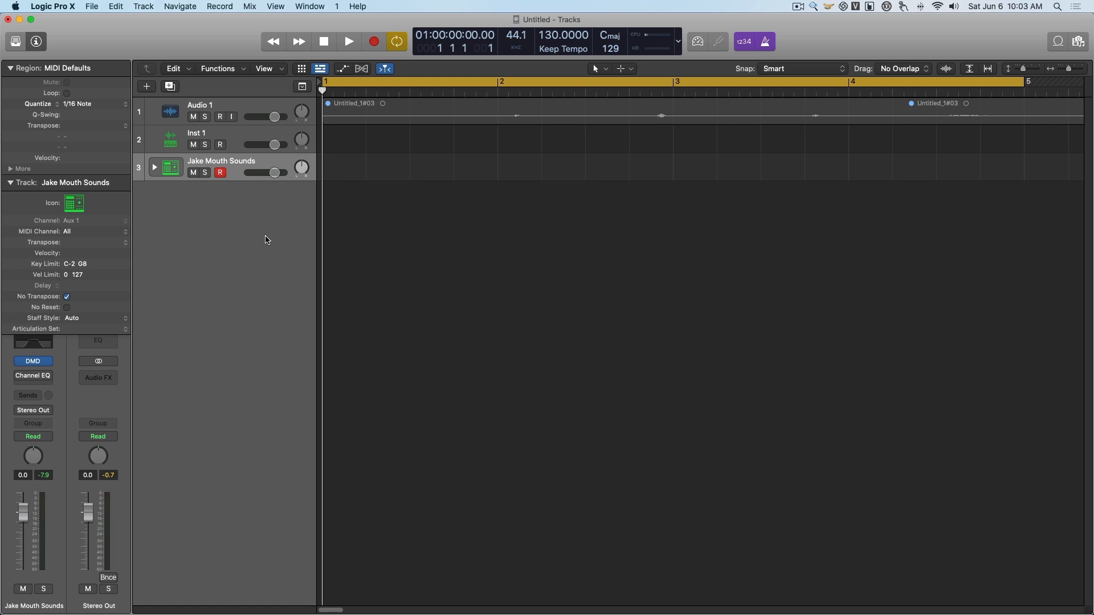
Record a drum beat on the mouth-sounds track over the four-bar cycle and play it back
key(r)
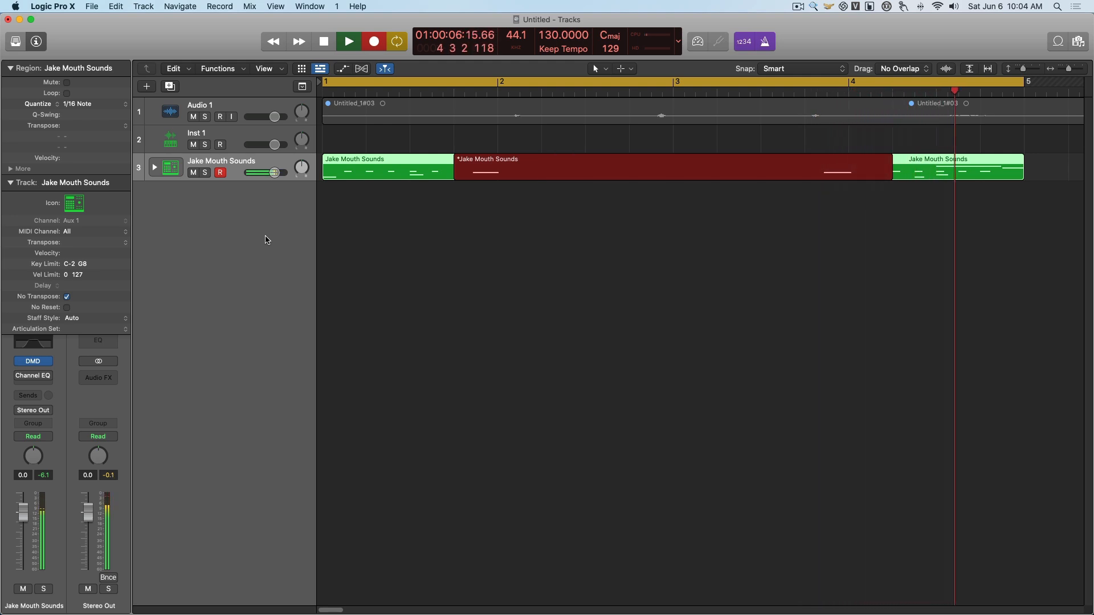
key(space)
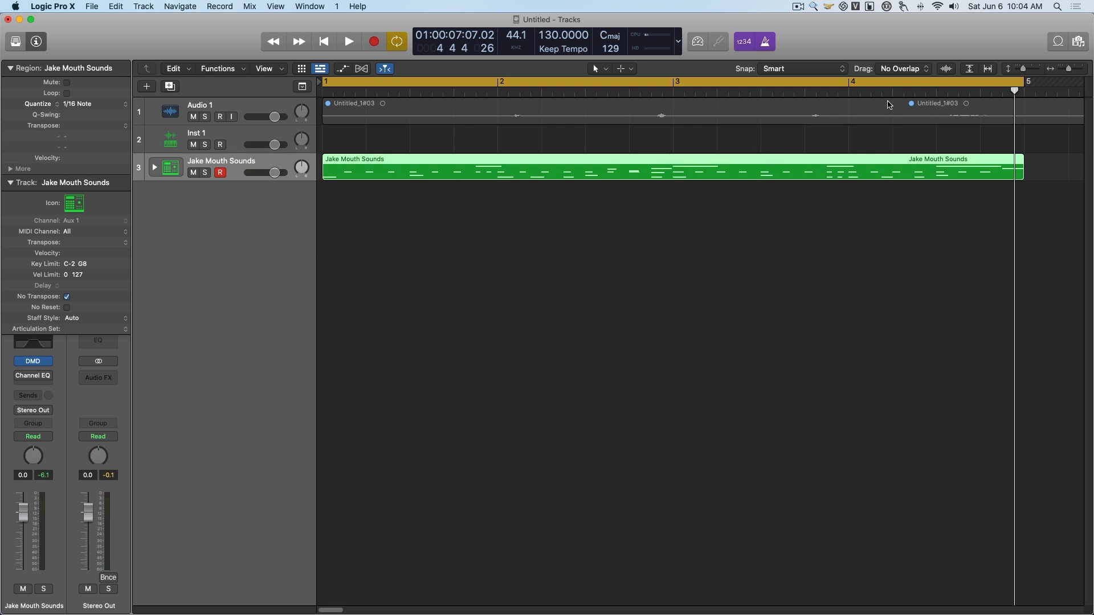
key(space)
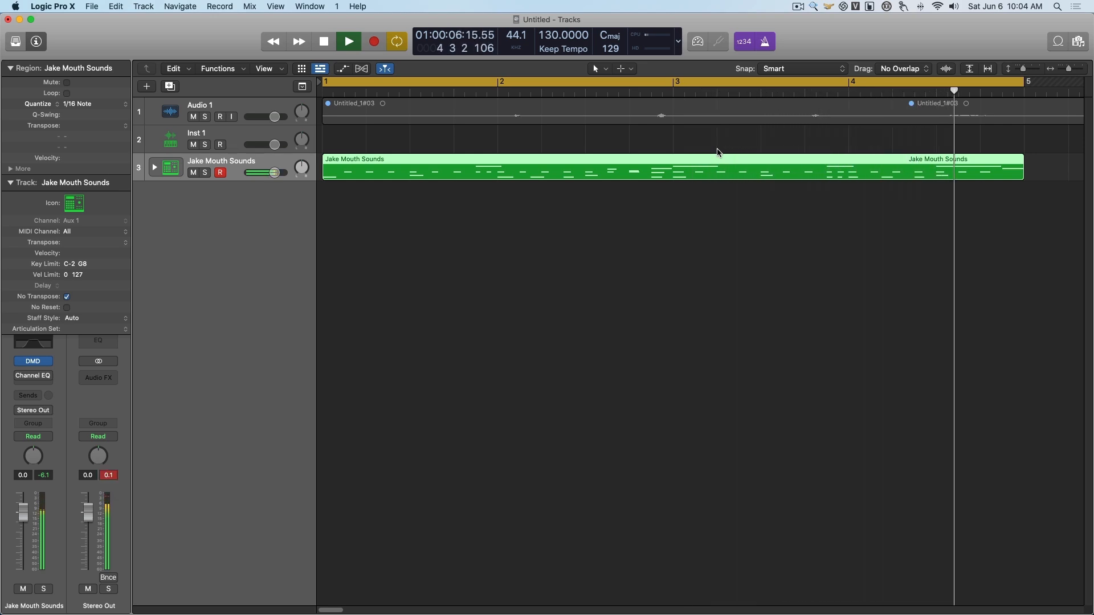
key(space)
Open the recorded region in the Piano Roll and delete the tom1, tom2 and tom3 notes in the second half of bar 2
double_click(871, 178)
scroll(780, 434, right, 2)
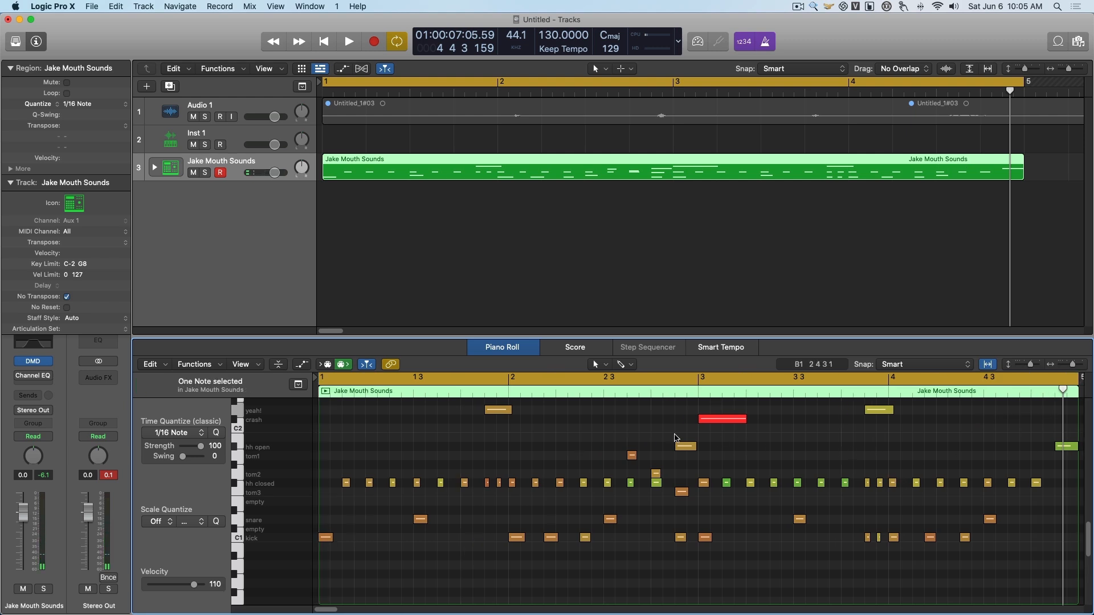
drag(693, 545, 649, 521)
drag(652, 451, 661, 472)
drag(625, 436, 678, 494)
key(Delete)
key(Delete)
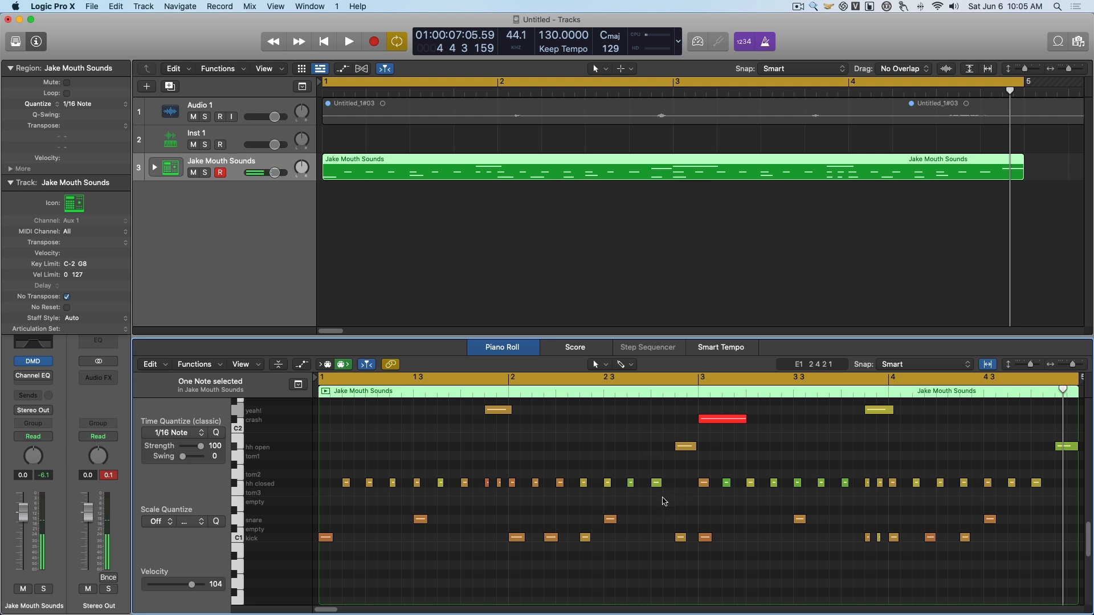
Add a closed hi-hat note at the start of bar 1 and move the crash note from bar 3 to 1 1 1 1
key(space)
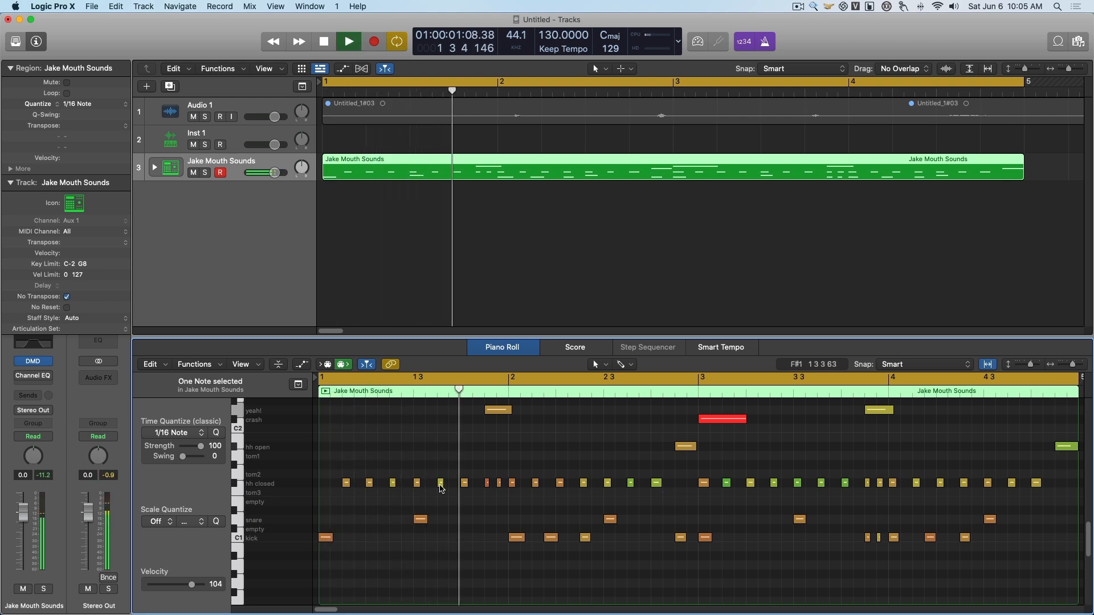
super+click(325, 483)
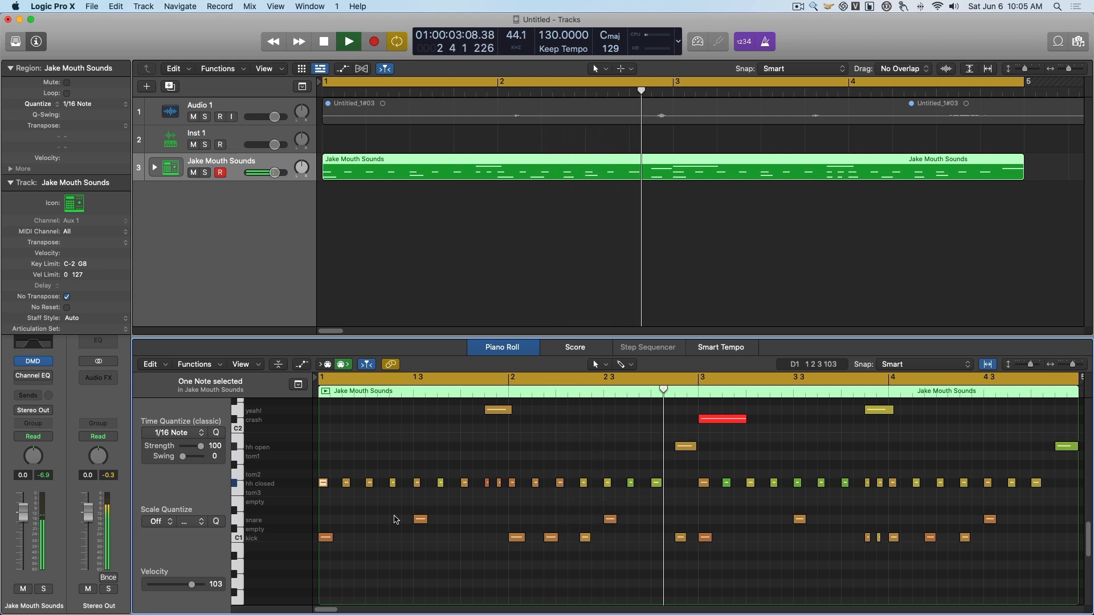
key(space)
drag(707, 419, 343, 424)
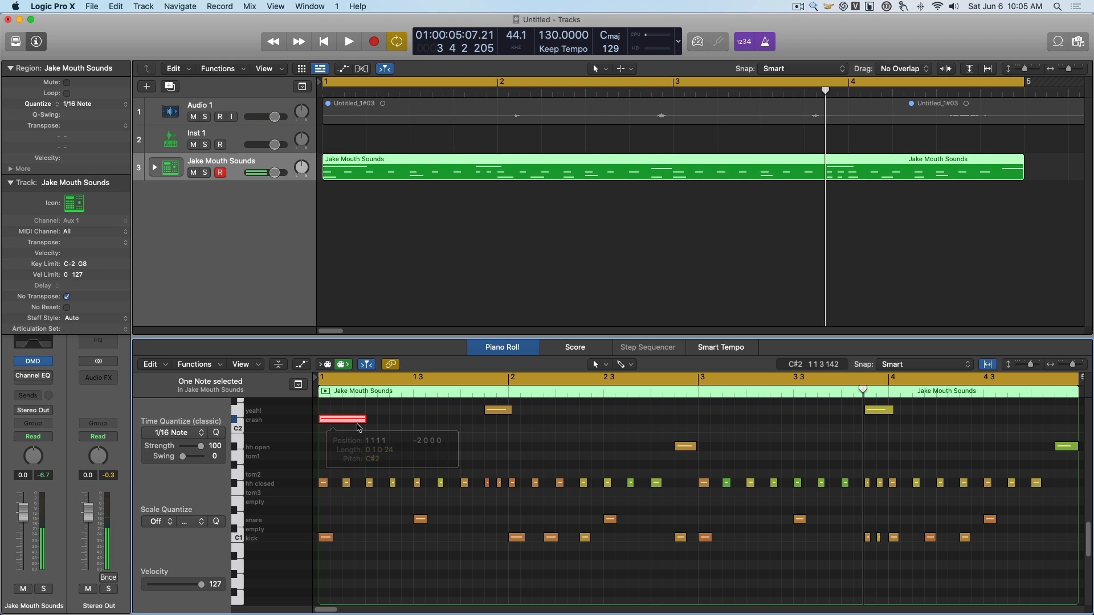
key(space)
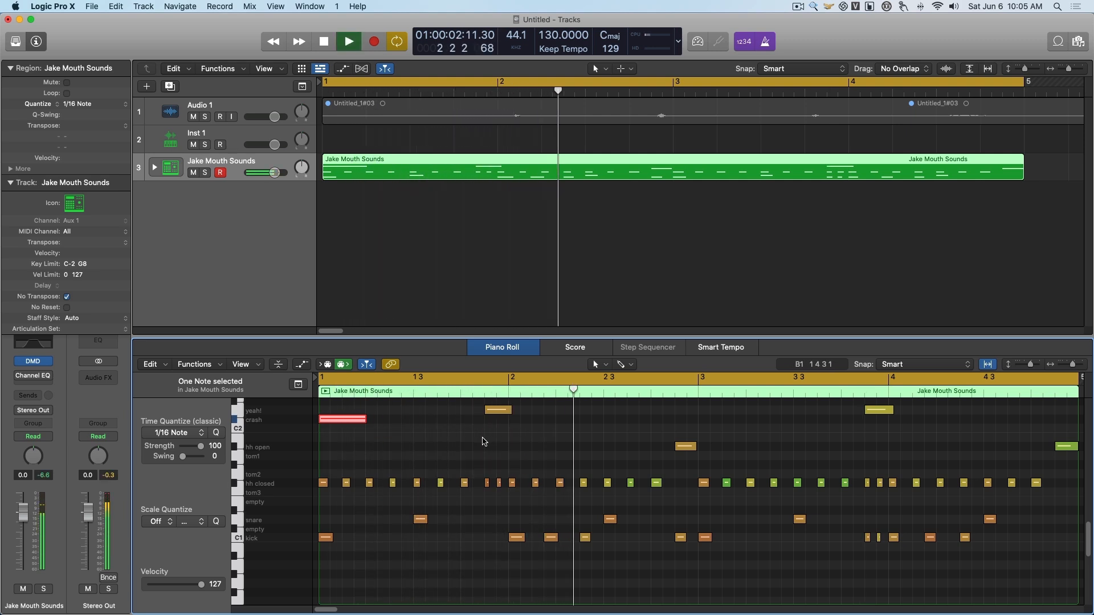
Delete the second "yeah!" note, at the end of bar 3, while auditioning the beat
scroll(612, 442, right, 1)
scroll(703, 438, right, 1)
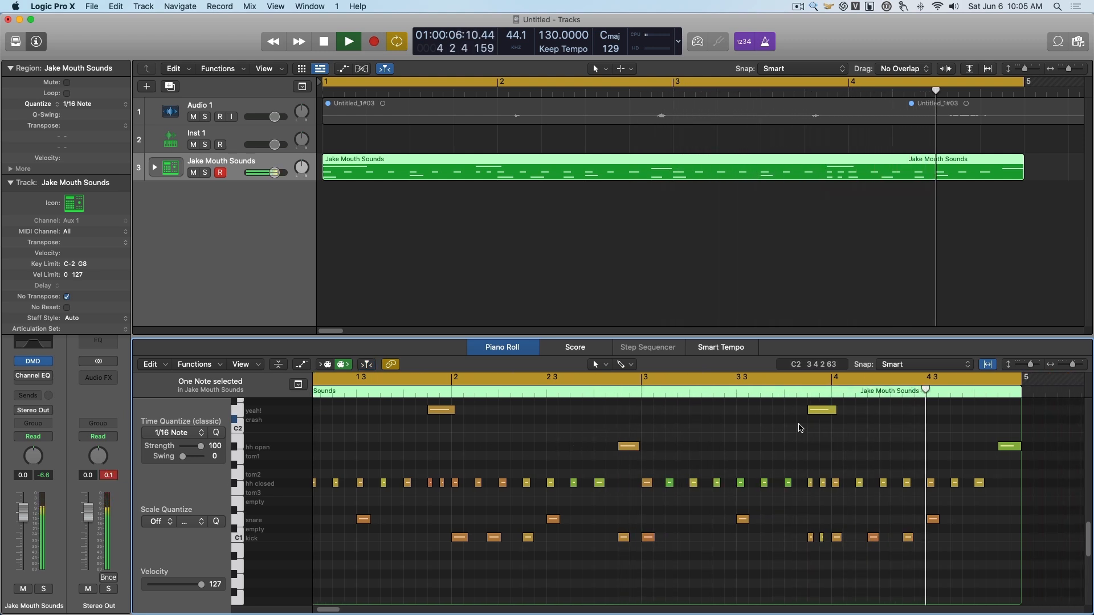
click(815, 412)
key(Delete)
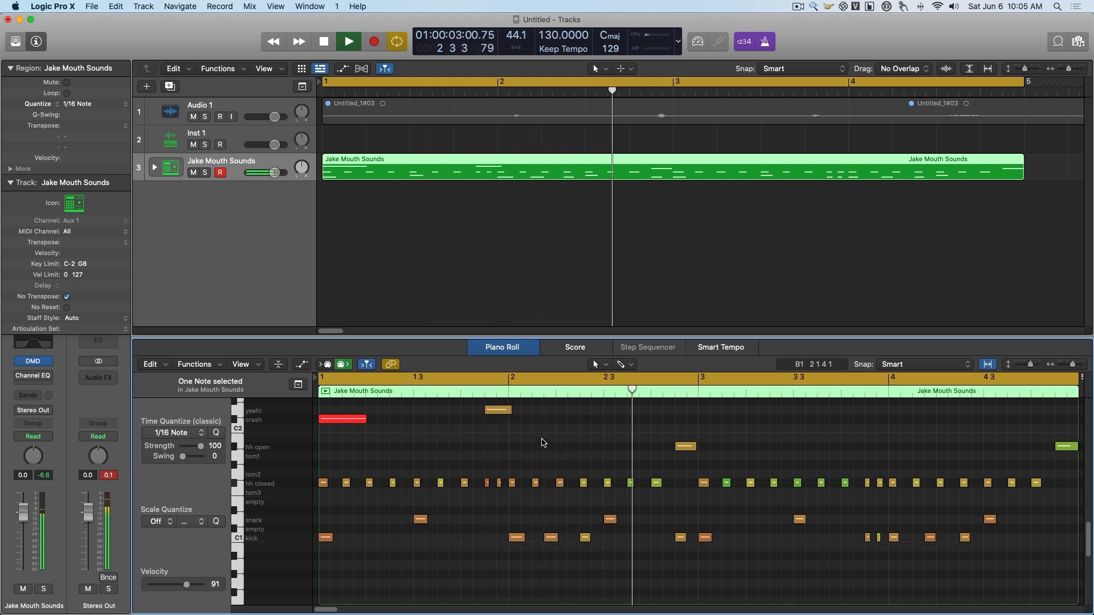
mouse_move(497, 413)
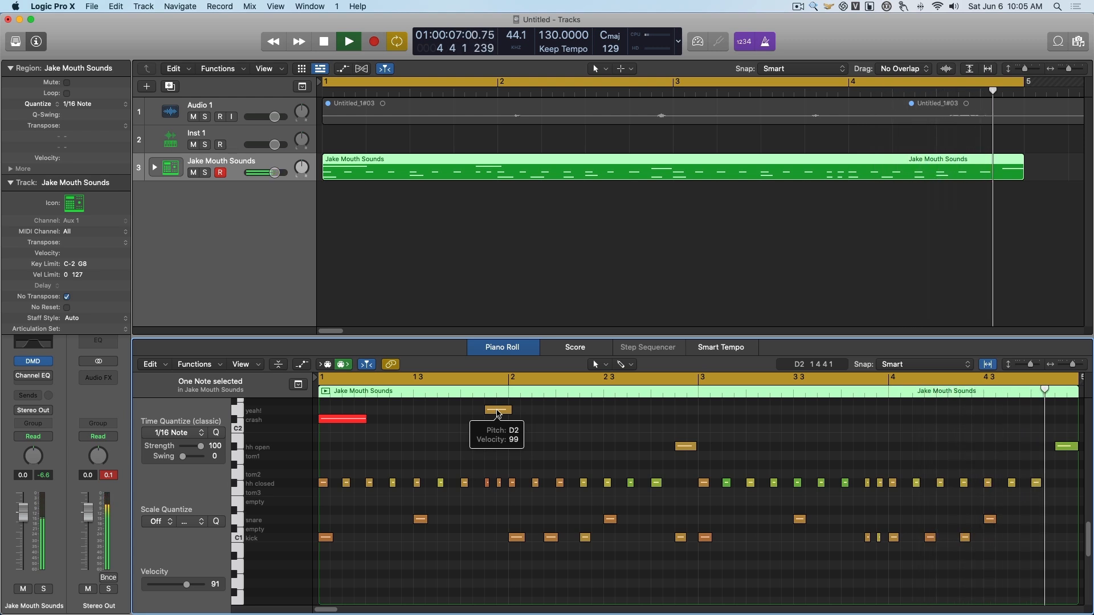
key(space)
Close the Piano Roll, search the Apple Loops for "bass", and audition several bass loops
double_click(480, 278)
drag(1068, 69, 1066, 69)
click(1053, 42)
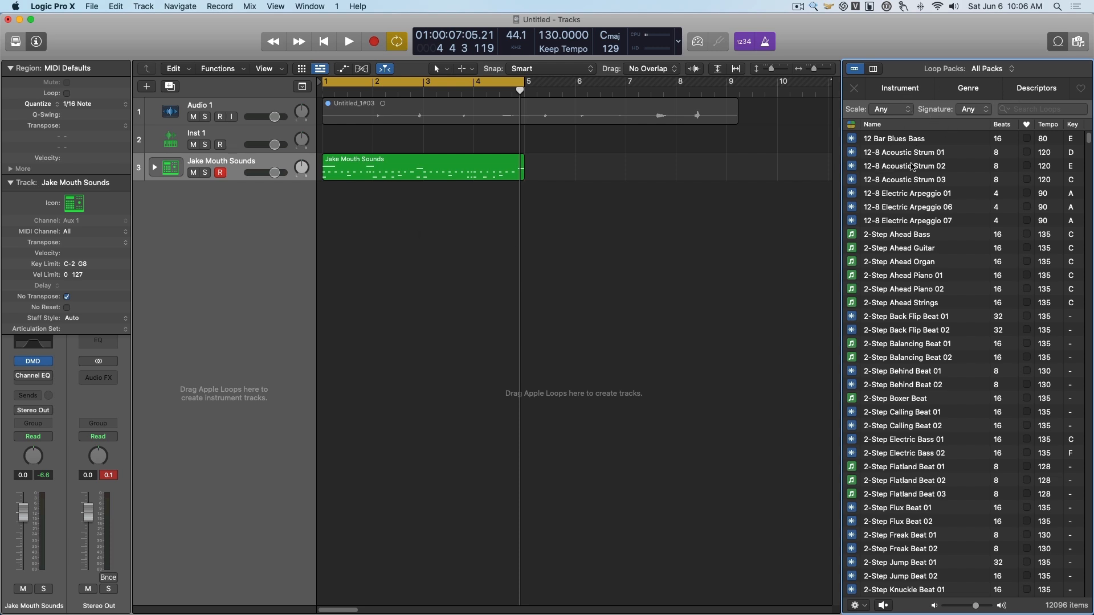
click(1033, 109)
text(bass)
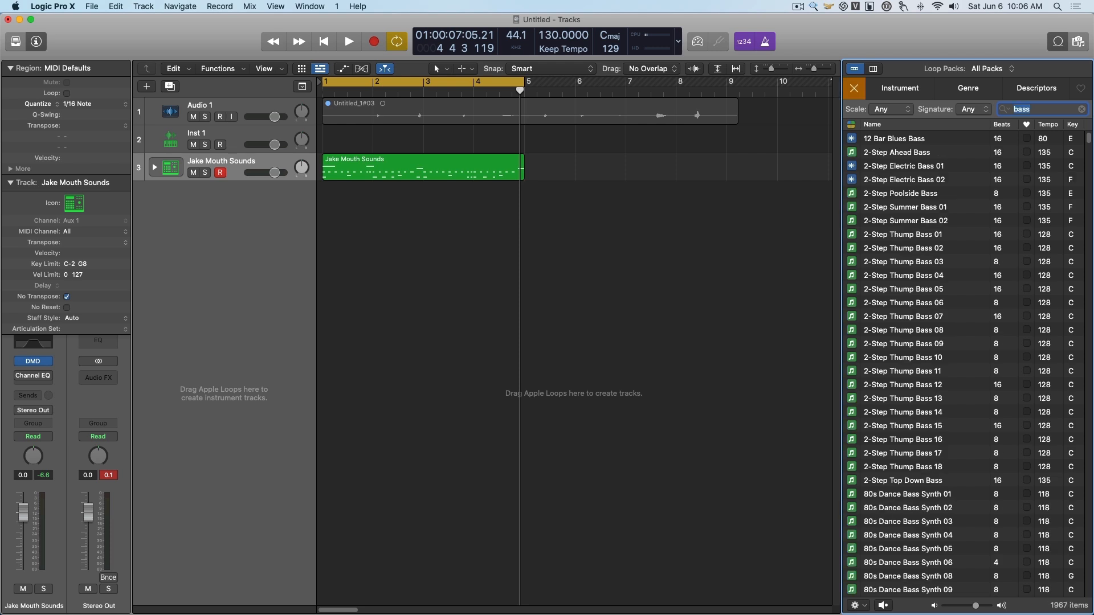
scroll(886, 214, down, 10)
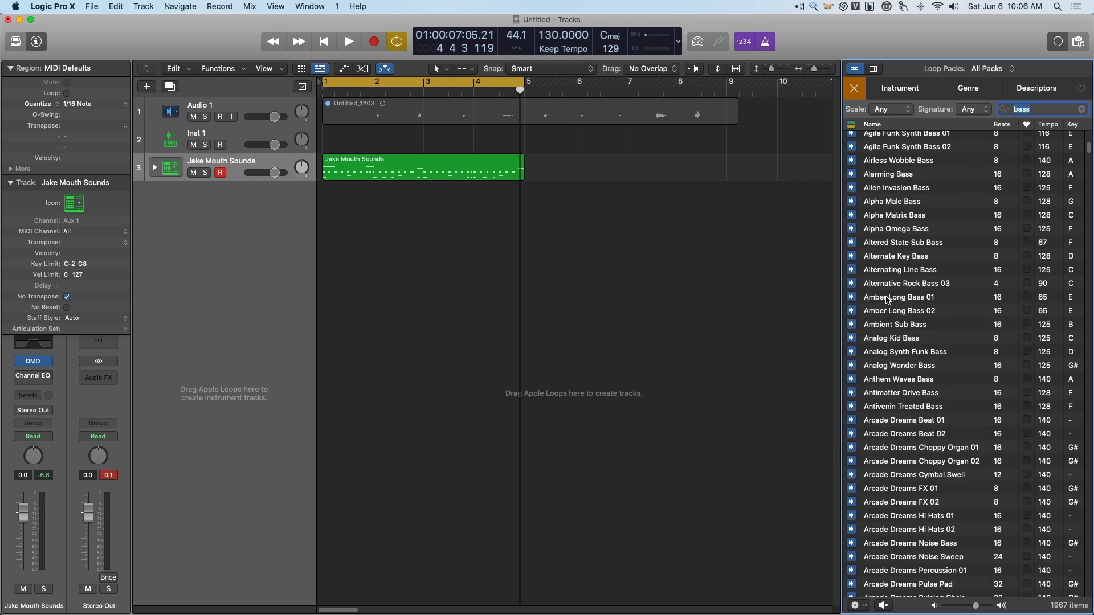
click(885, 298)
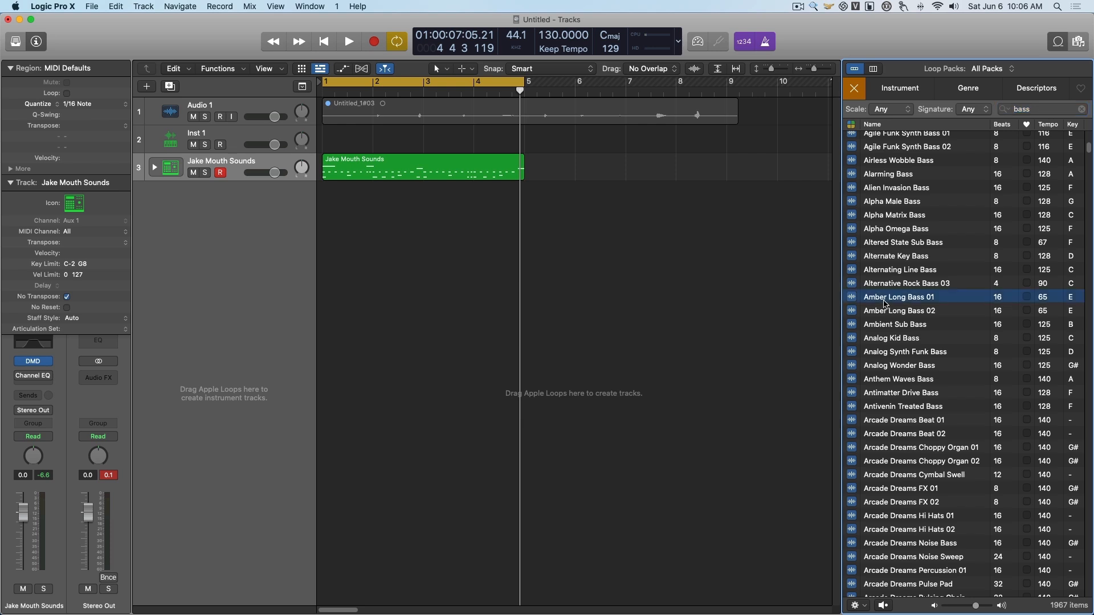
click(881, 325)
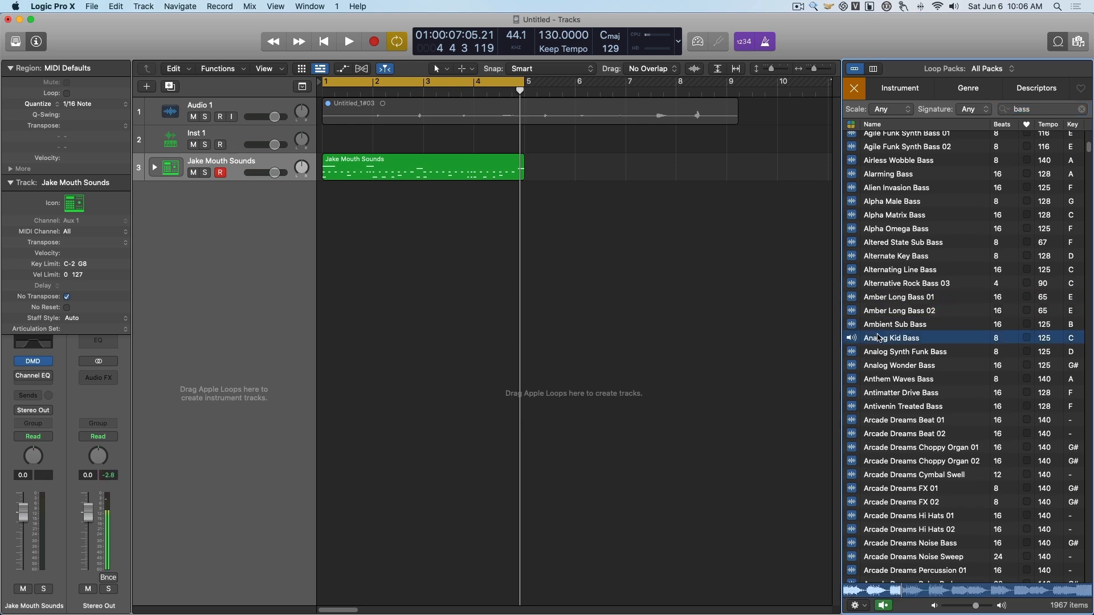
Add the Bidirectional Bass loop on a new track at bar 1 and loop it to bar 5
scroll(880, 350, down, 1)
scroll(881, 354, down, 20)
click(887, 431)
drag(887, 433, 326, 237)
drag(419, 197, 525, 200)
Play the cycle and lower the bass loop track's volume to -3.6 dB
key(space)
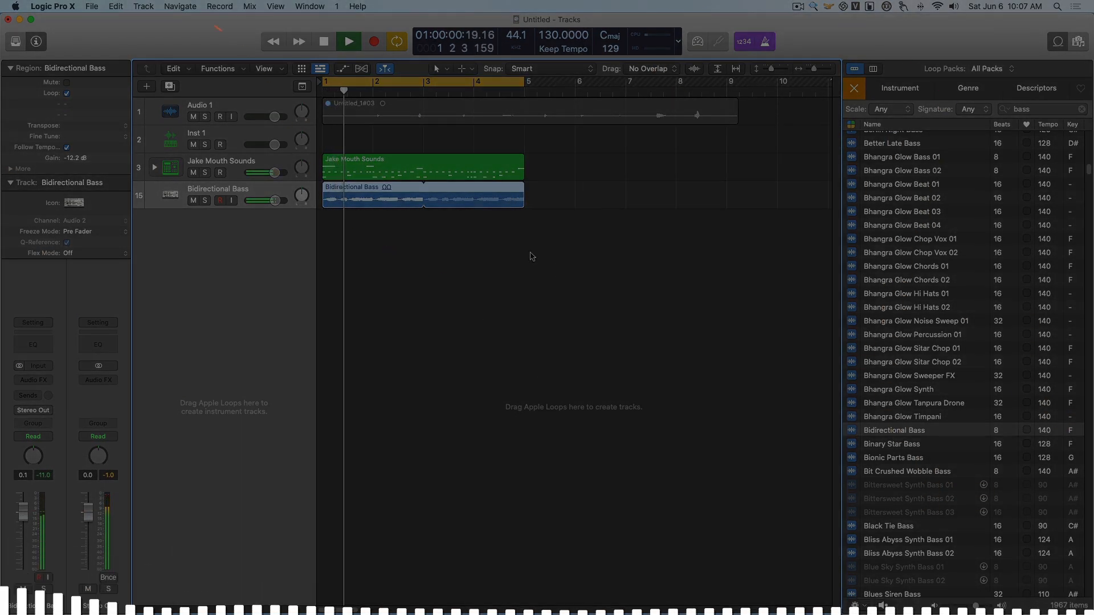
drag(274, 201, 269, 202)
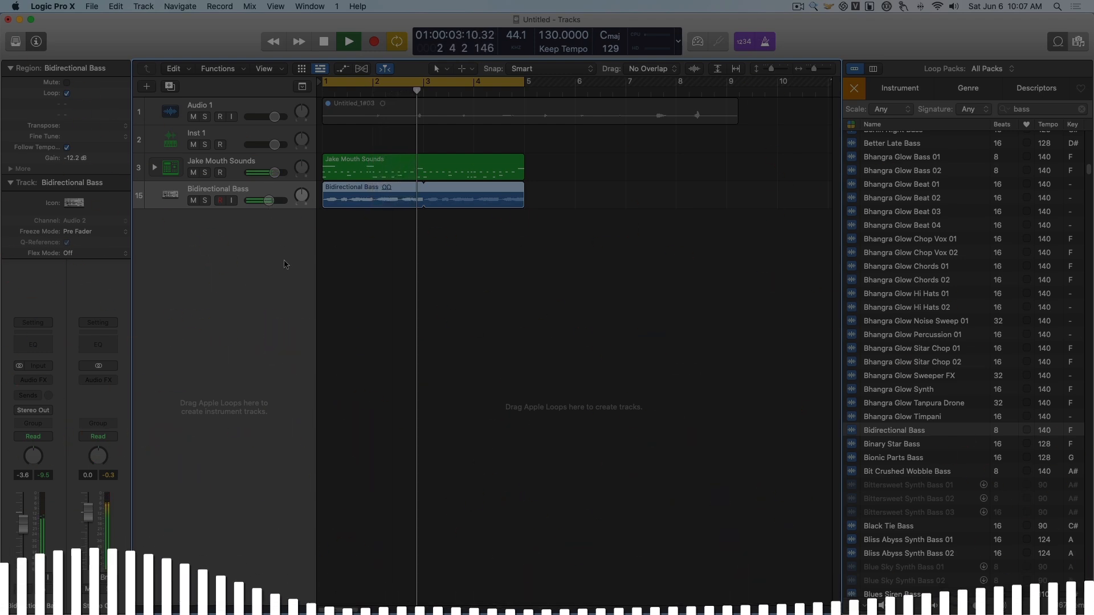
key(space)
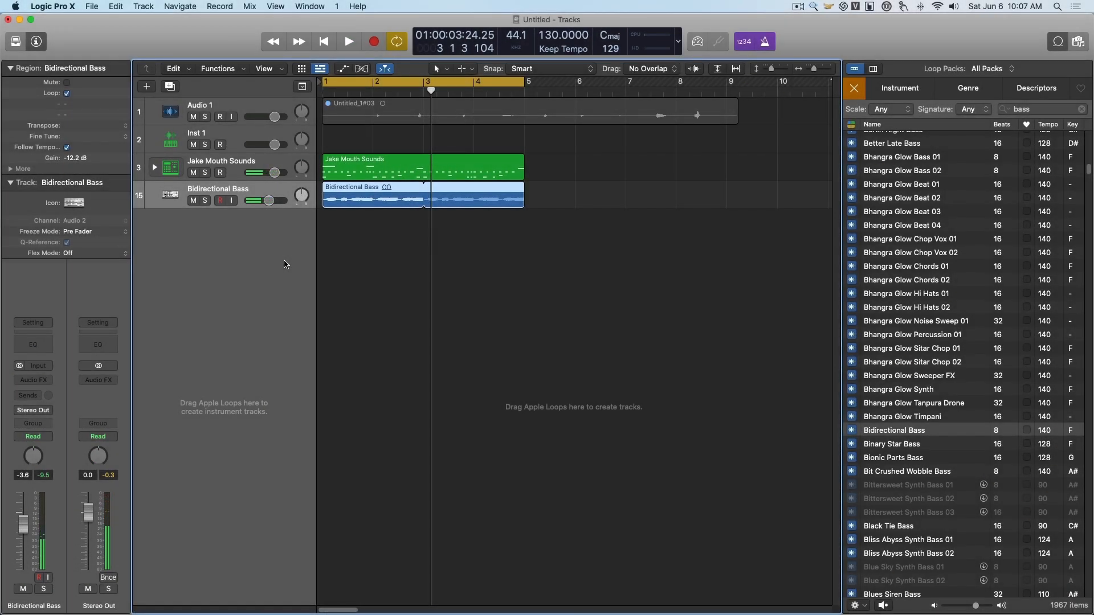